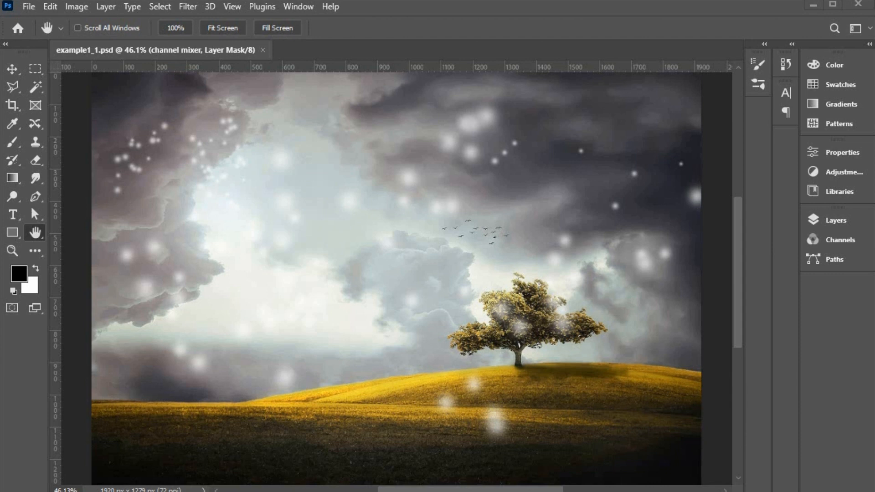
Step: Switch to File Explorer, go up to the 1강 folder and delete its lecture source subfolder
key(alt+Tab)
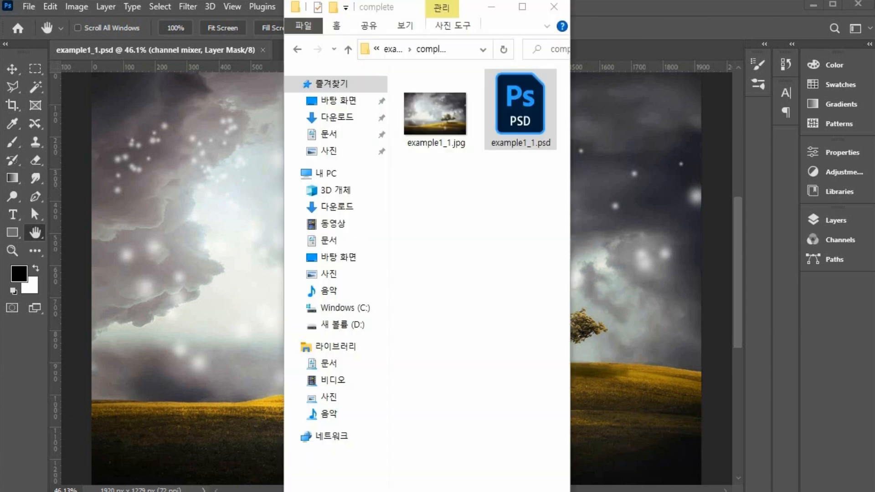
click(520, 451)
click(387, 51)
click(389, 51)
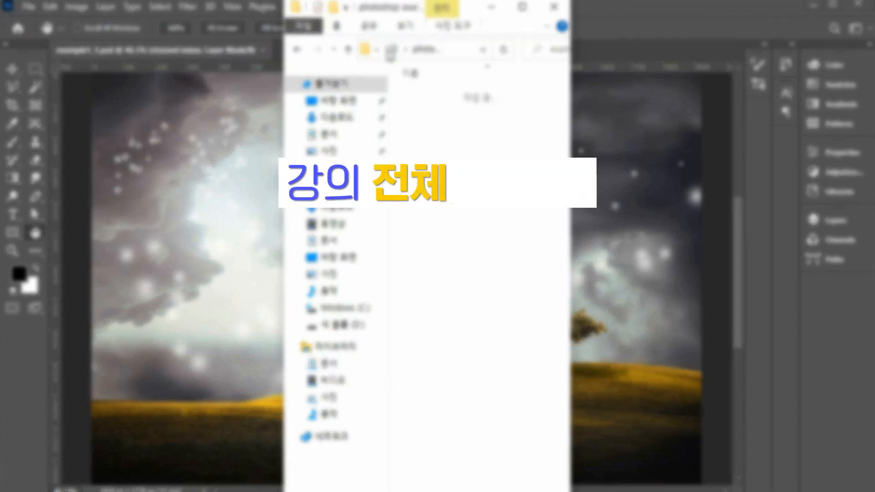
click(389, 51)
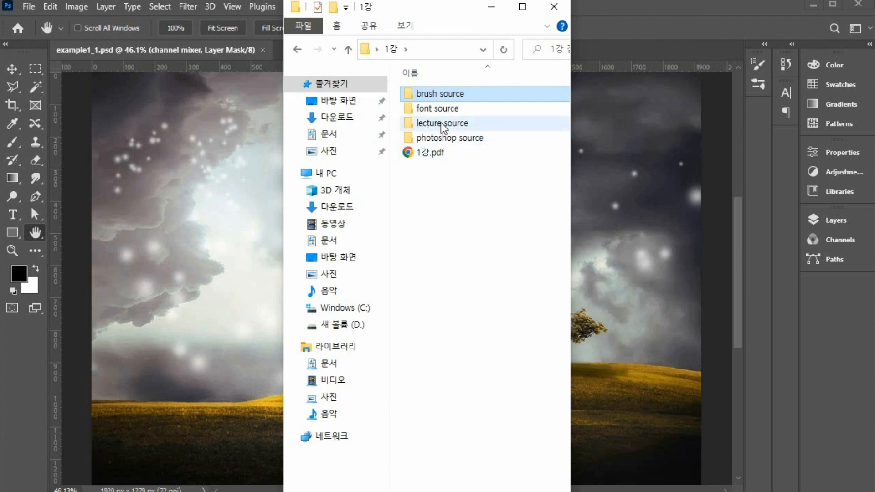
click(408, 123)
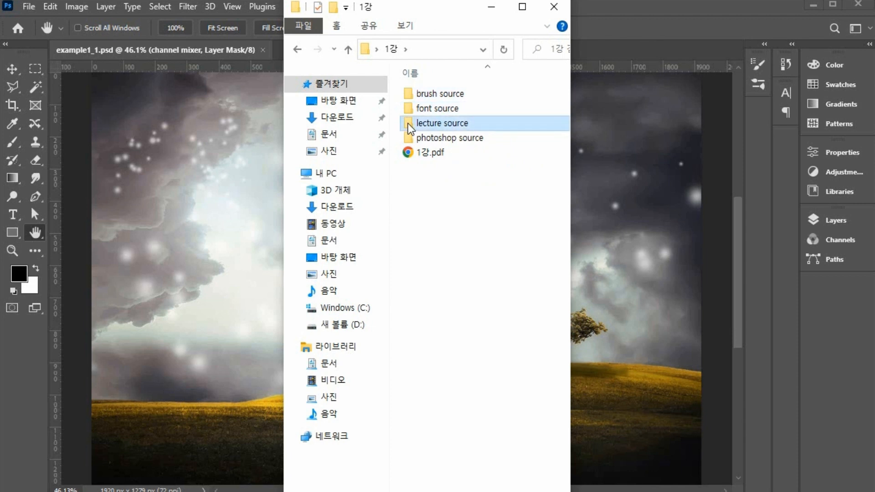
key(Delete)
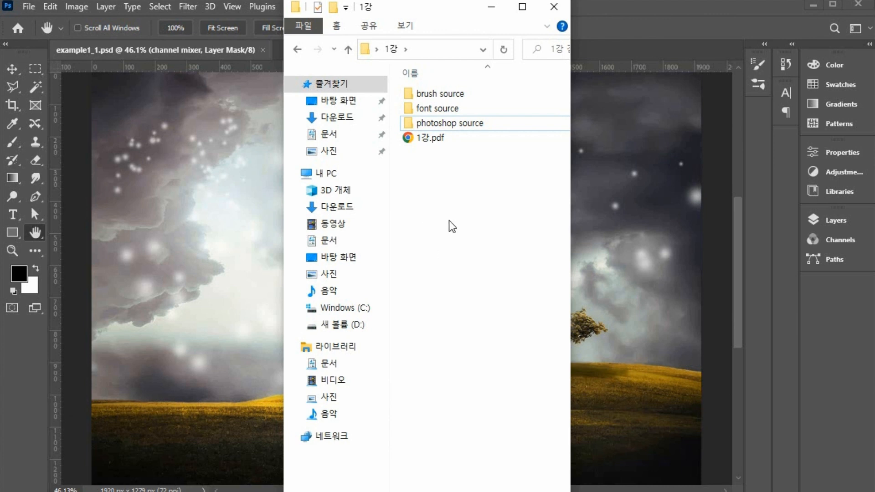
Step: Open tree.jpg from the photoshop source/example1_1/start folder in Photoshop and show its layer list
click(405, 122)
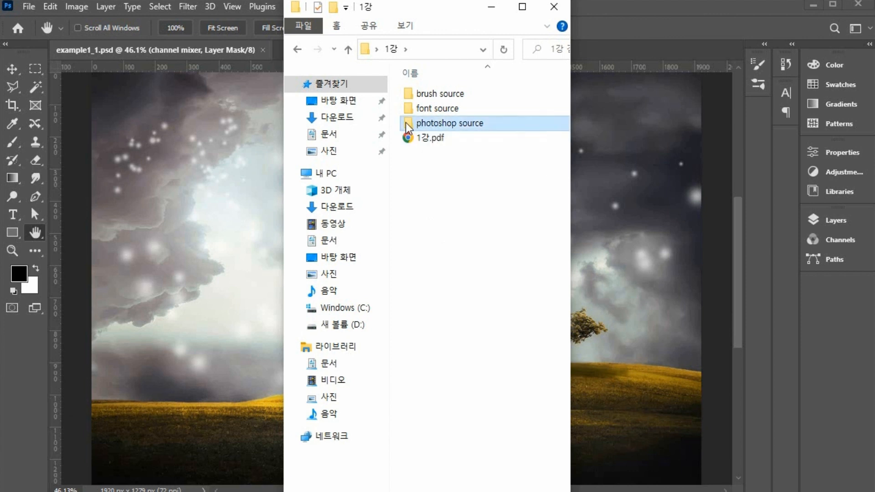
double_click(406, 122)
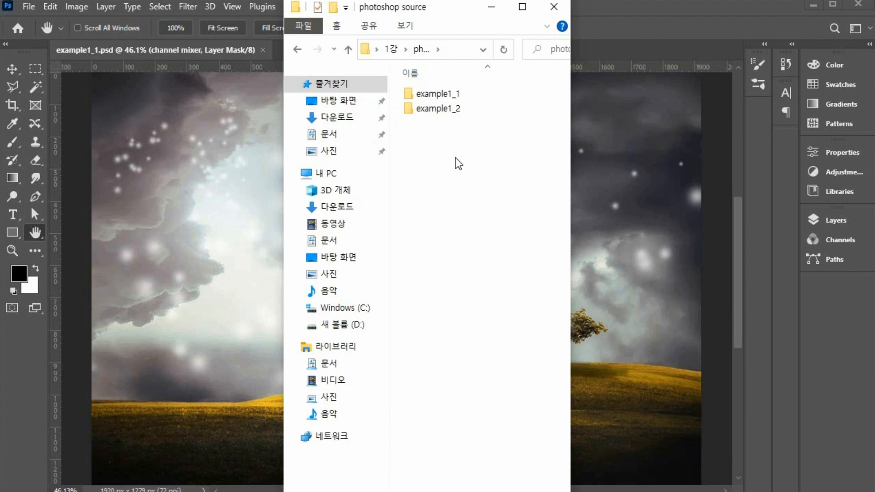
double_click(409, 94)
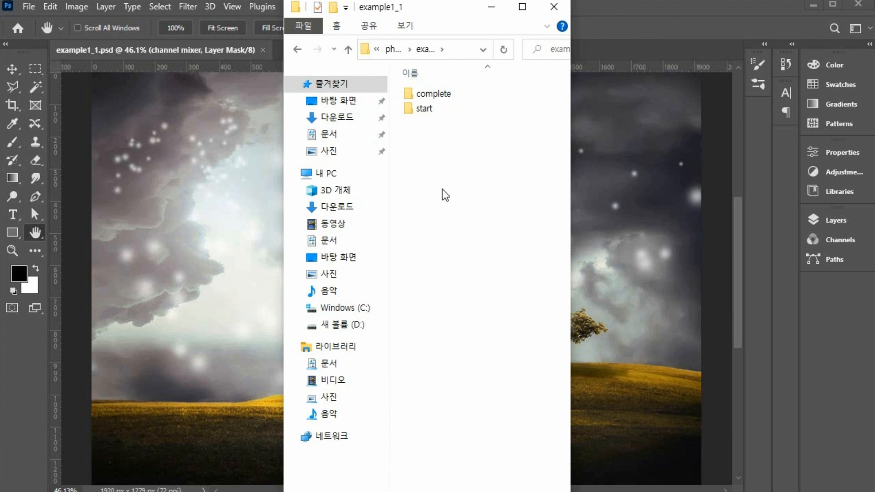
double_click(406, 109)
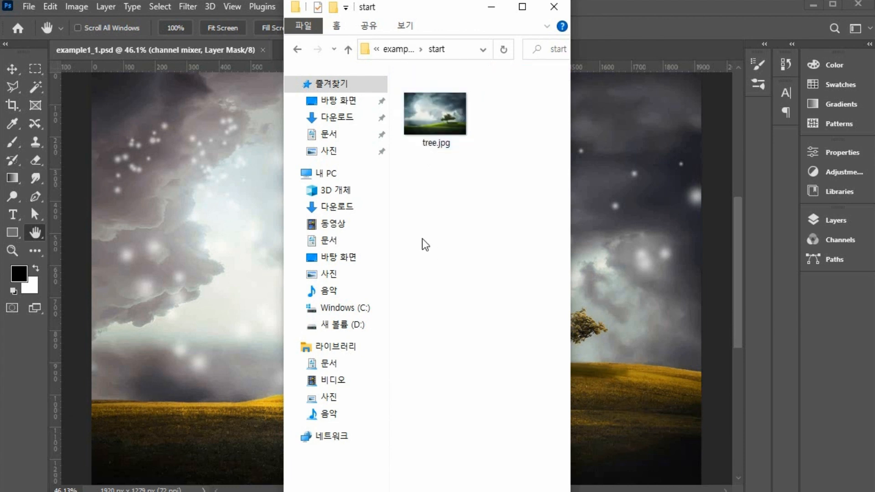
drag(440, 119, 599, 46)
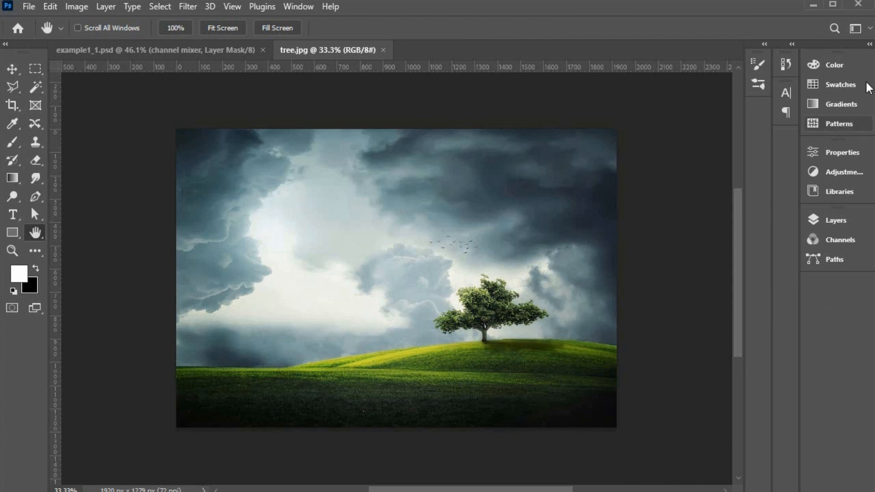
click(869, 44)
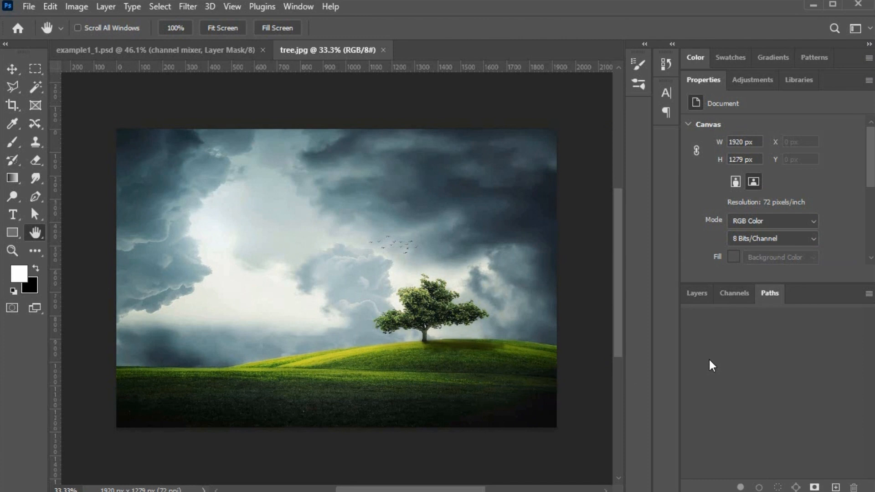
click(697, 294)
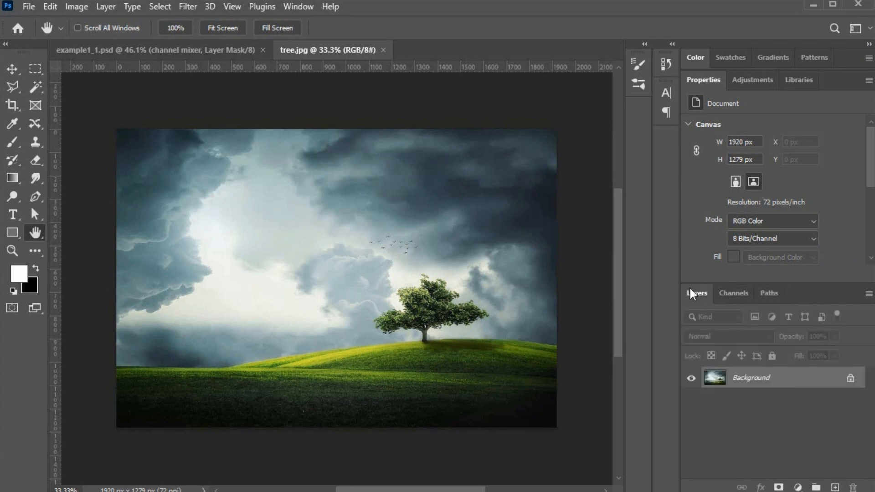
Step: Set up the Brush tool with the Soft Round tip from General Brushes at 105 px
click(11, 143)
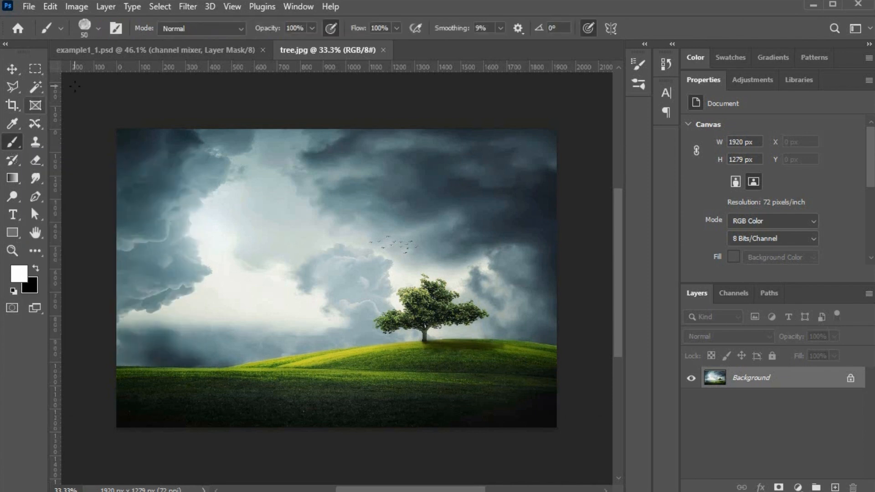
click(98, 29)
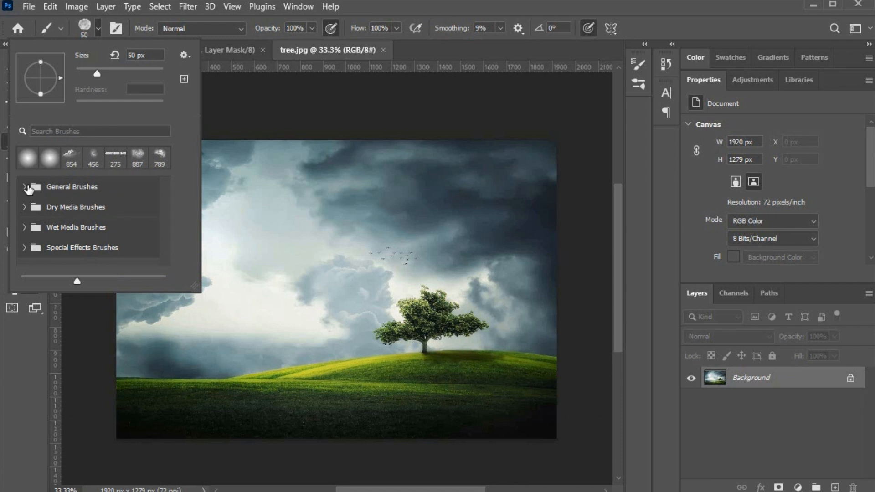
click(25, 187)
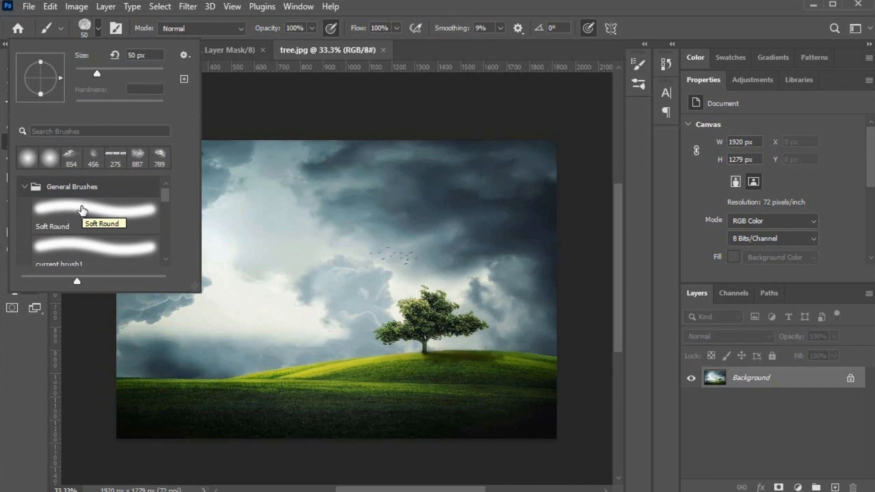
click(82, 211)
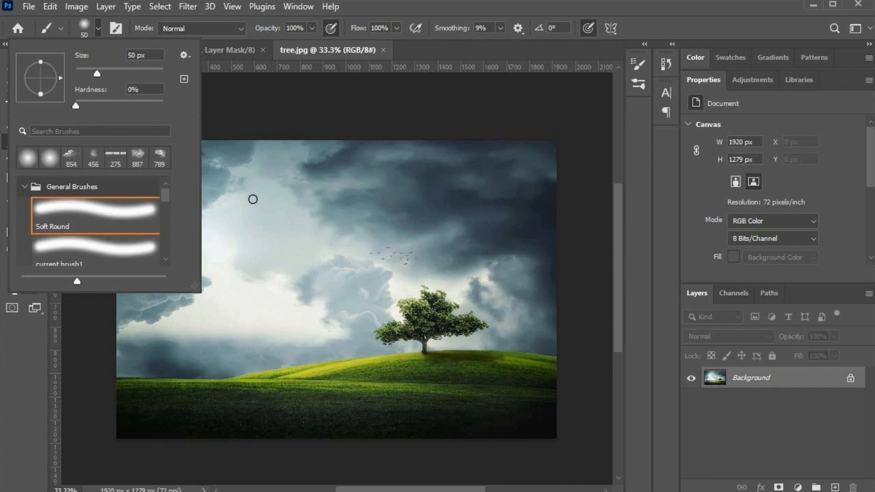
drag(97, 73, 120, 73)
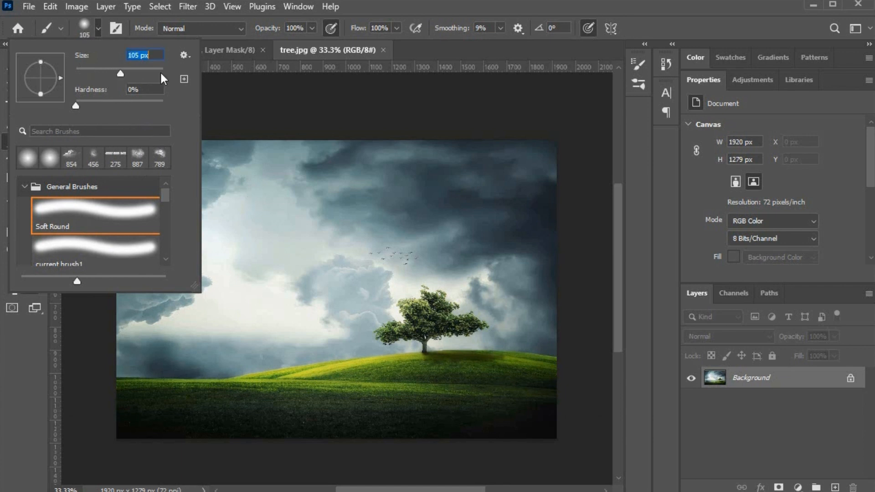
click(561, 3)
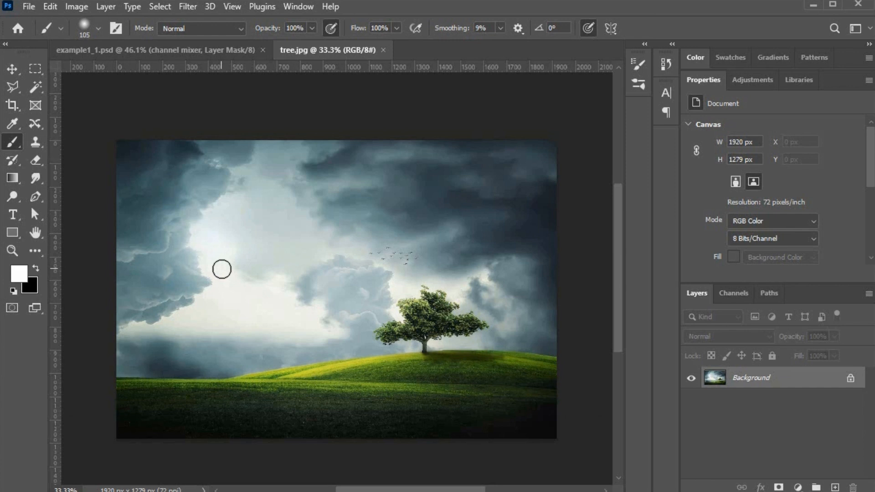
Step: Try two soft white brush strokes across the sky, checking the brush tip settings, and undo the strokes
mouse_move(222, 270)
mouse_down()
mouse_move(311, 230)
mouse_move(391, 229)
mouse_move(415, 233)
mouse_up()
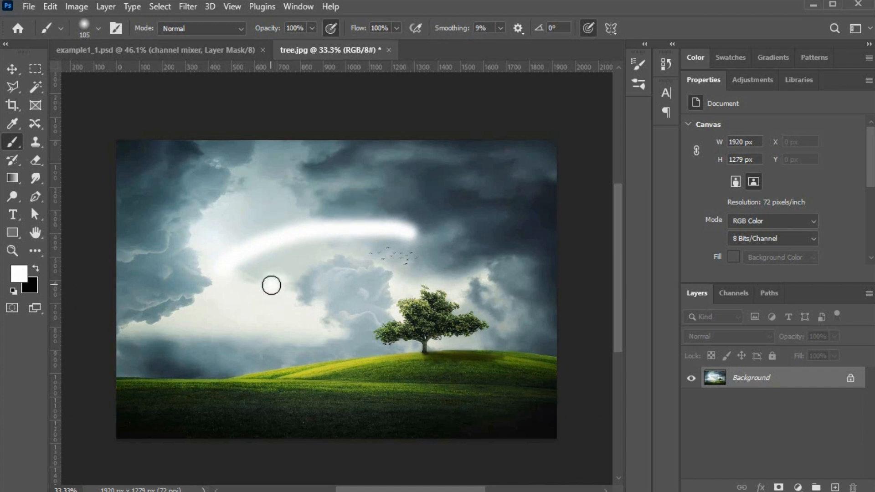
mouse_move(271, 286)
mouse_down()
mouse_move(323, 226)
mouse_move(388, 205)
mouse_move(427, 206)
mouse_move(467, 246)
mouse_move(485, 214)
mouse_up()
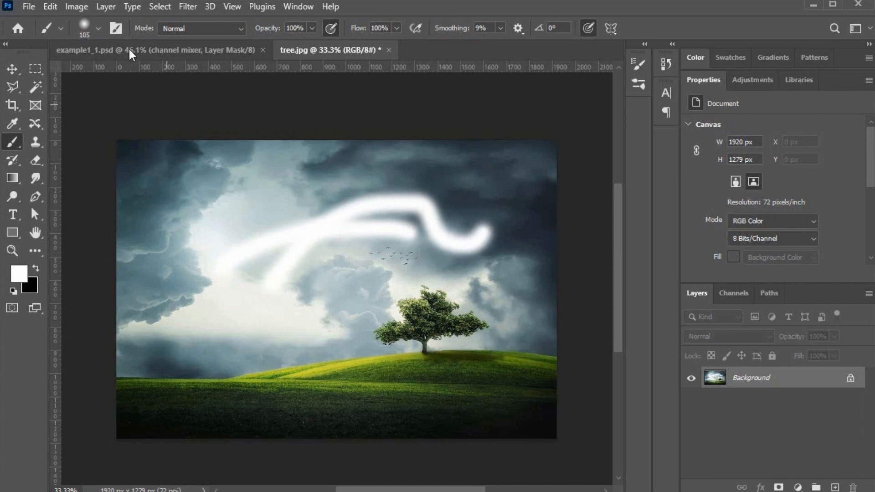
click(115, 28)
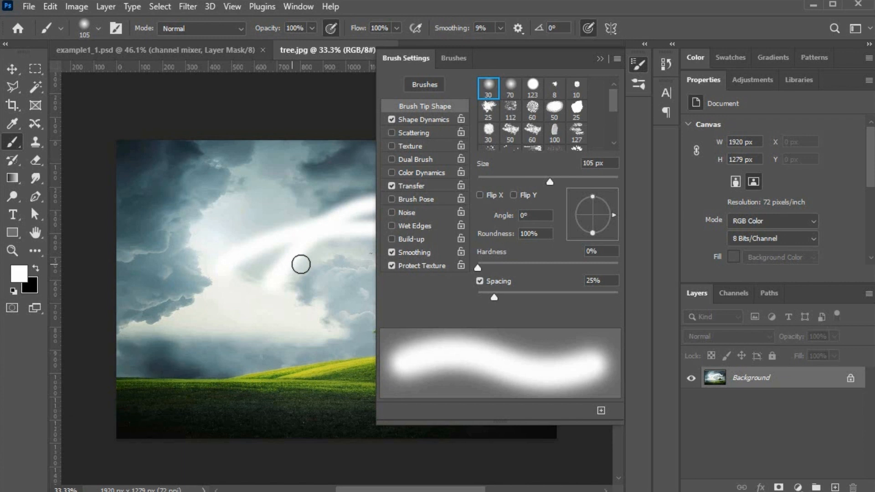
click(599, 59)
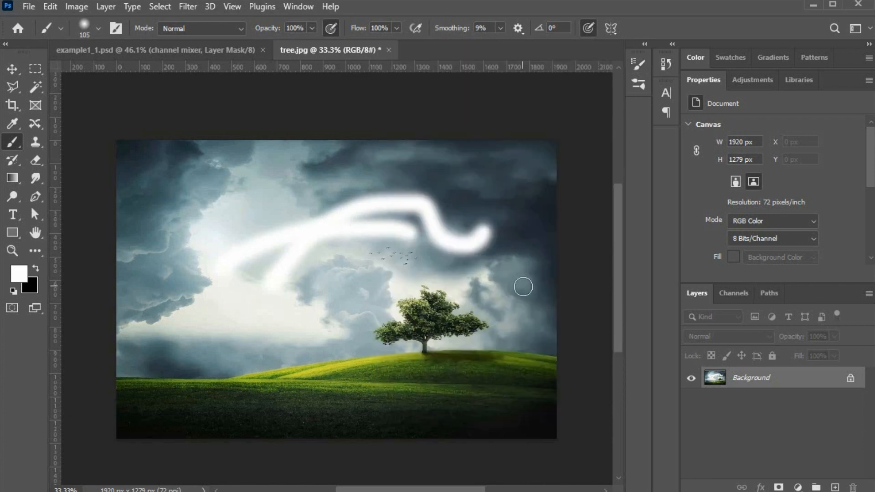
key(ctrl+z)
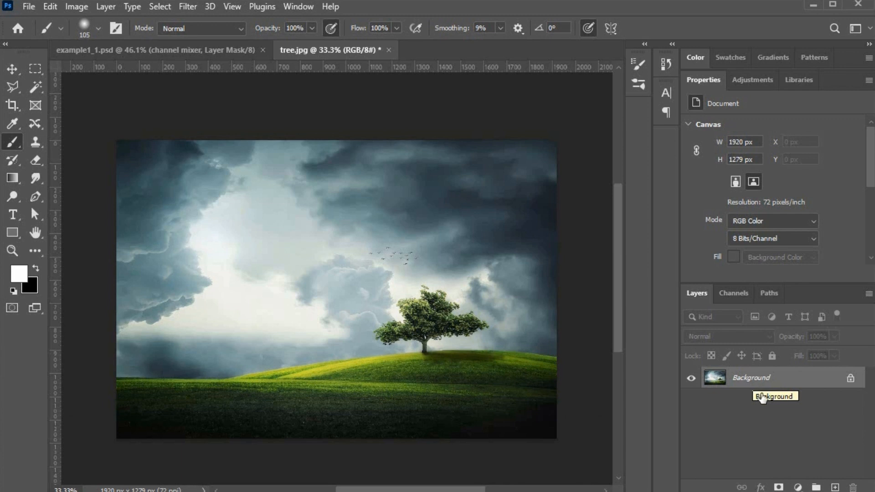
Step: Add a Levels adjustment layer above the Background and set its midtone input level to 1.93
click(798, 487)
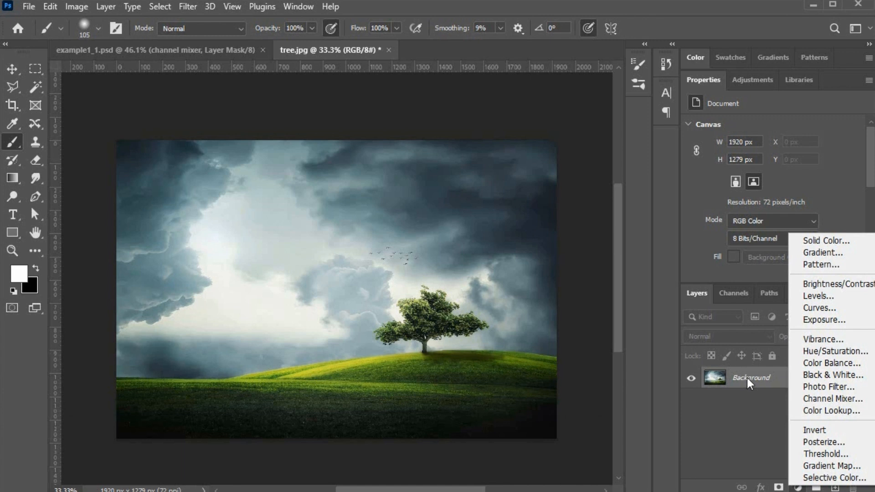
click(846, 294)
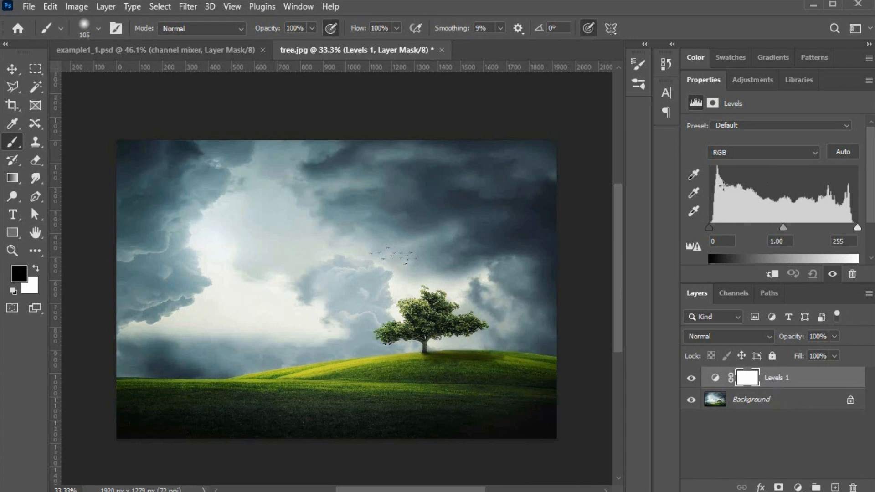
mouse_move(712, 227)
mouse_down()
mouse_move(738, 227)
mouse_move(672, 226)
mouse_up()
drag(771, 229, 748, 225)
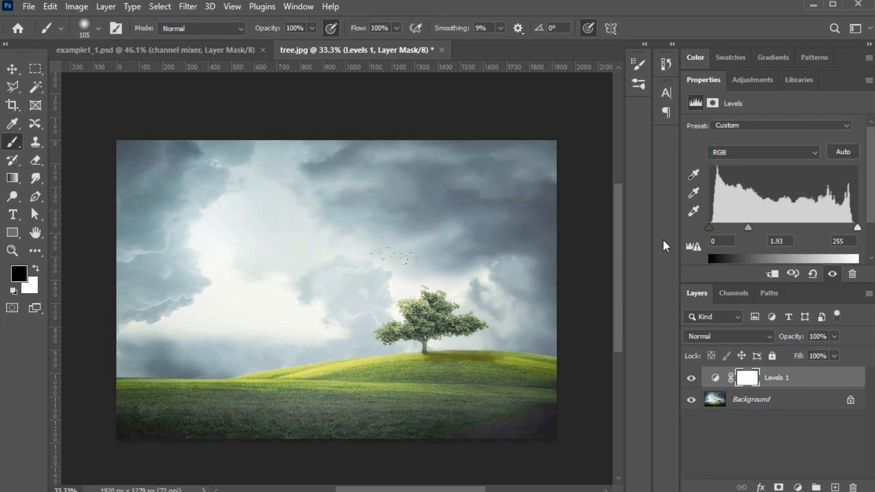
click(77, 8)
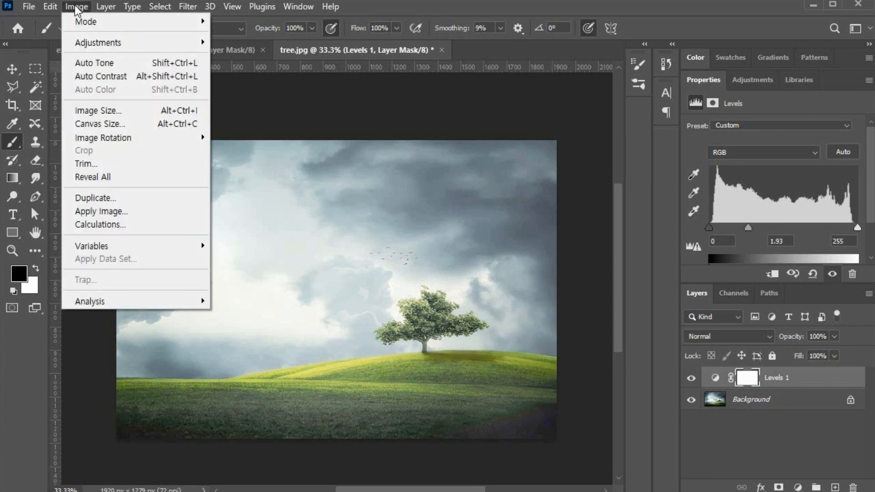
mouse_move(96, 44)
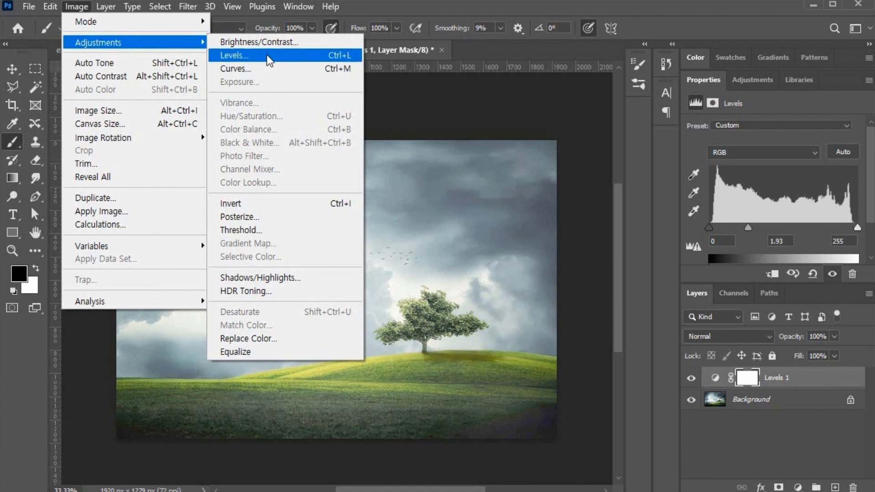
click(782, 400)
click(811, 378)
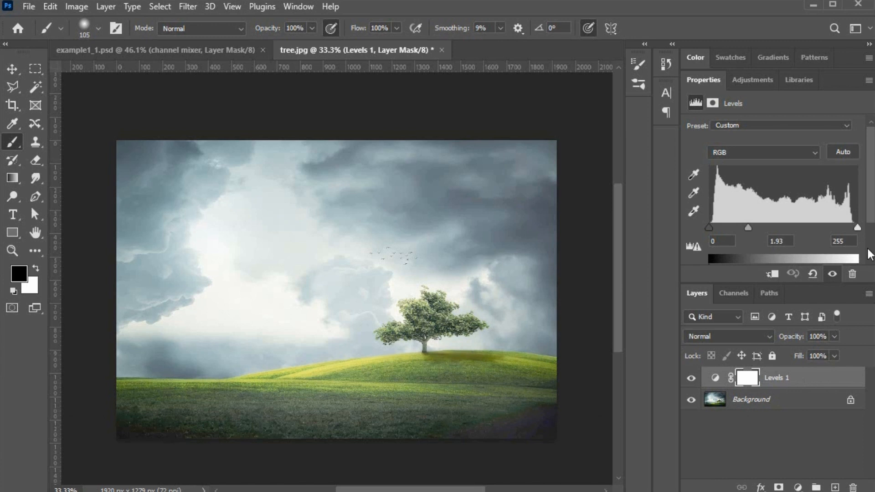
Step: Set the Levels layer's white input level to 125 and mask it with a vertical black-to-white gradient from sky to grass
drag(859, 228, 782, 228)
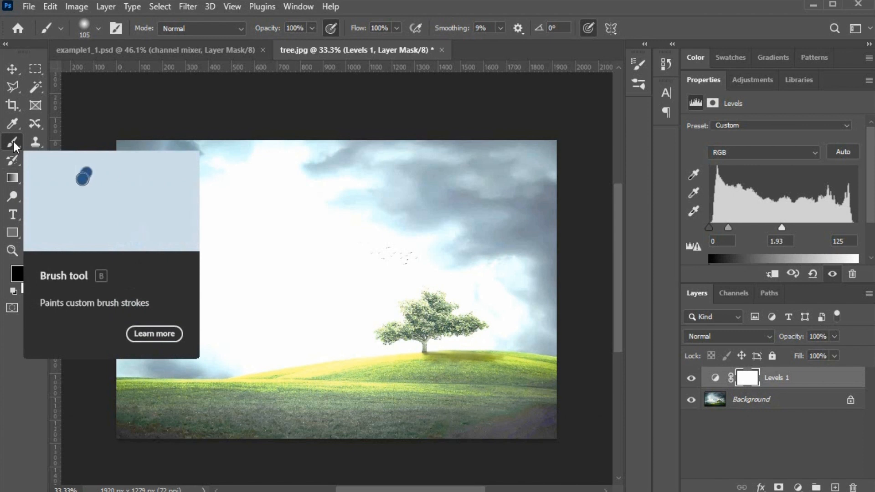
click(12, 178)
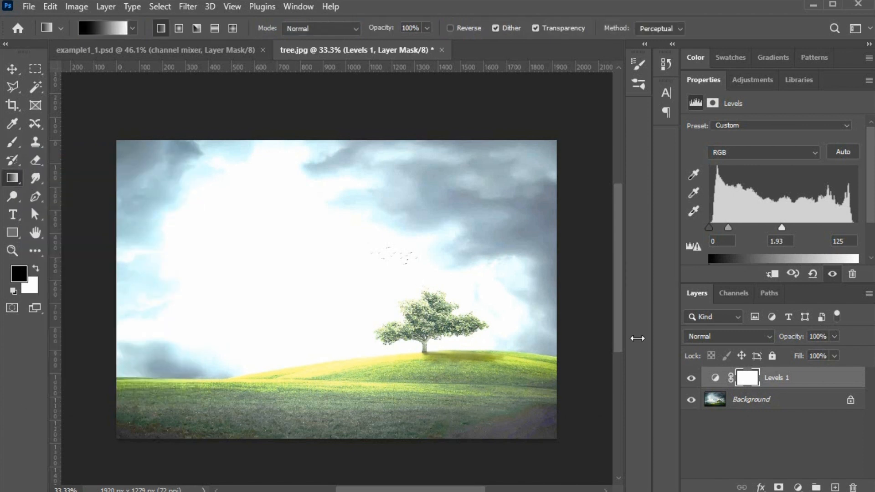
drag(366, 243, 370, 393)
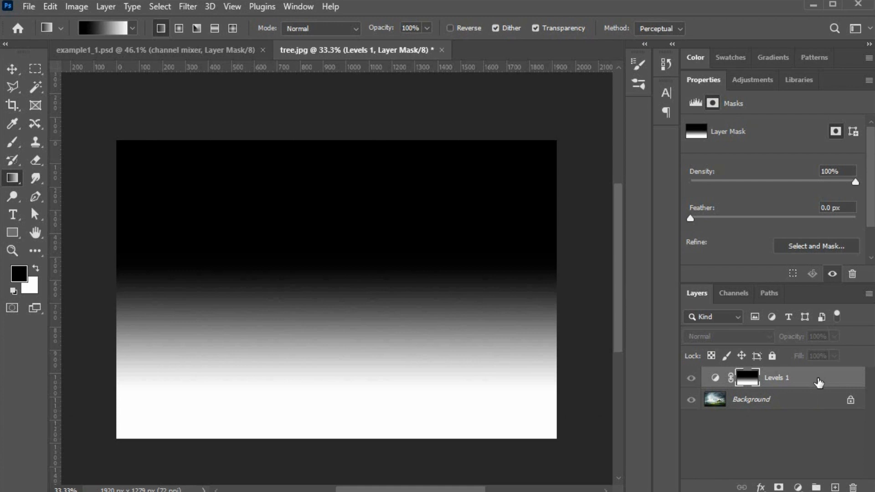
Step: Delete the Levels 1 adjustment layer
drag(820, 387, 851, 487)
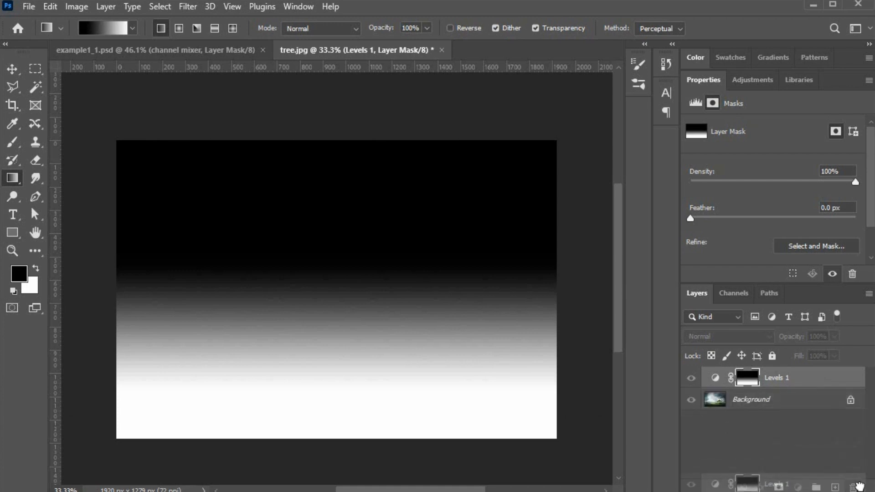
Step: Try a direct Levels adjustment on the Background with the white input level at 194, and undo it
click(77, 7)
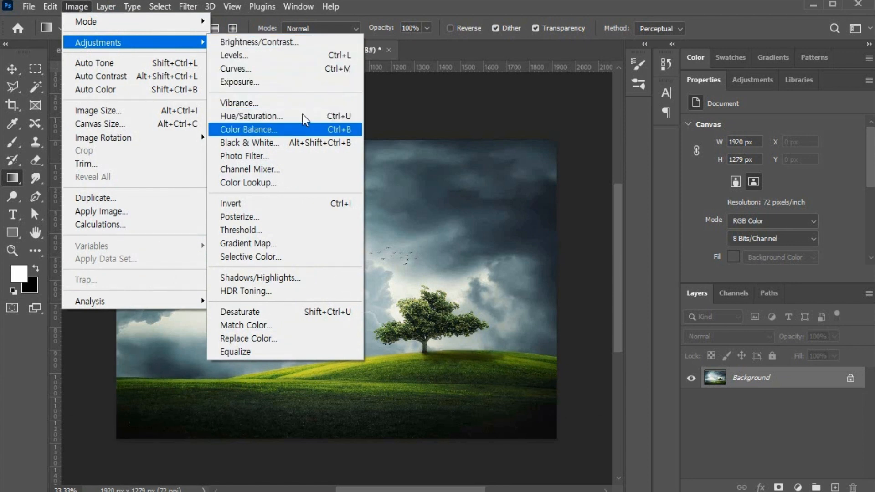
click(289, 57)
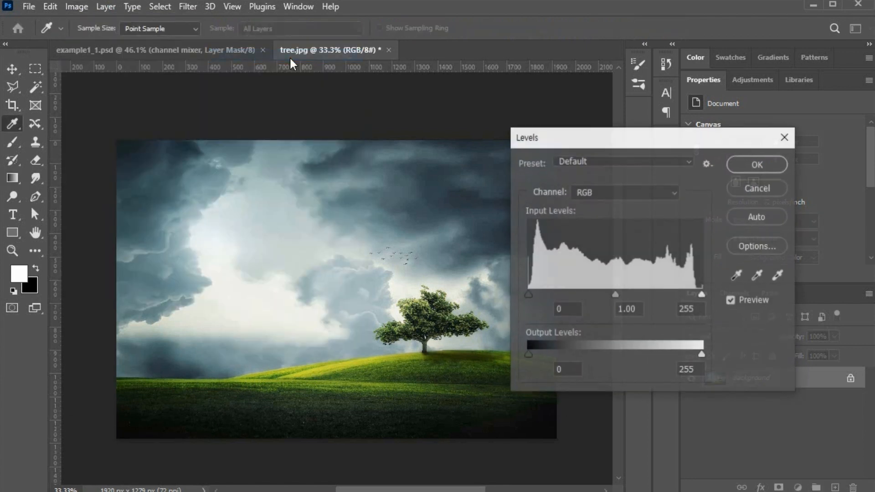
drag(698, 297, 660, 293)
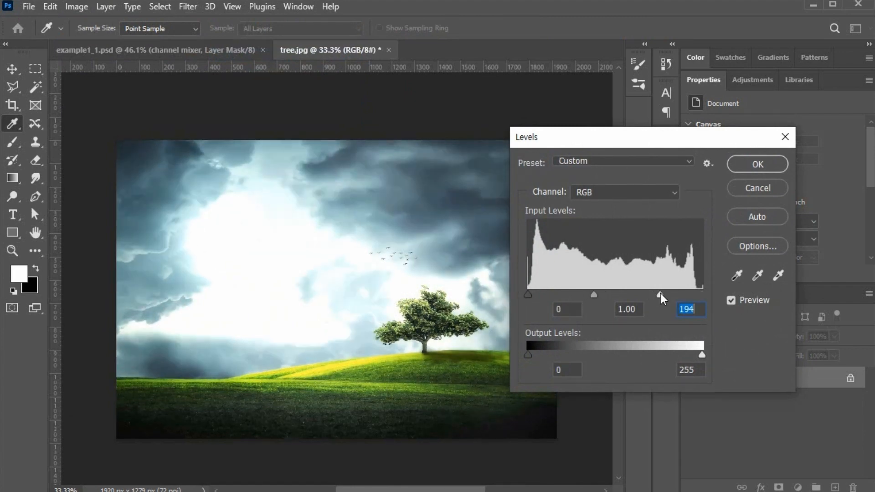
click(759, 165)
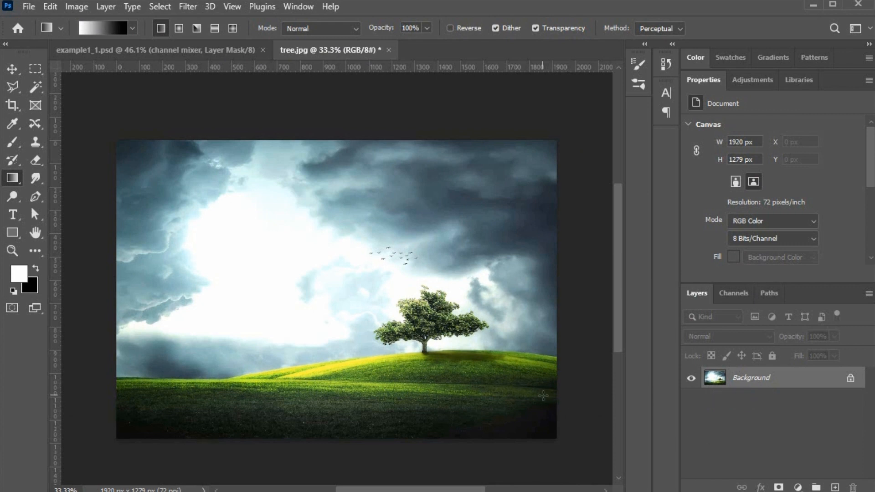
key(ctrl+z)
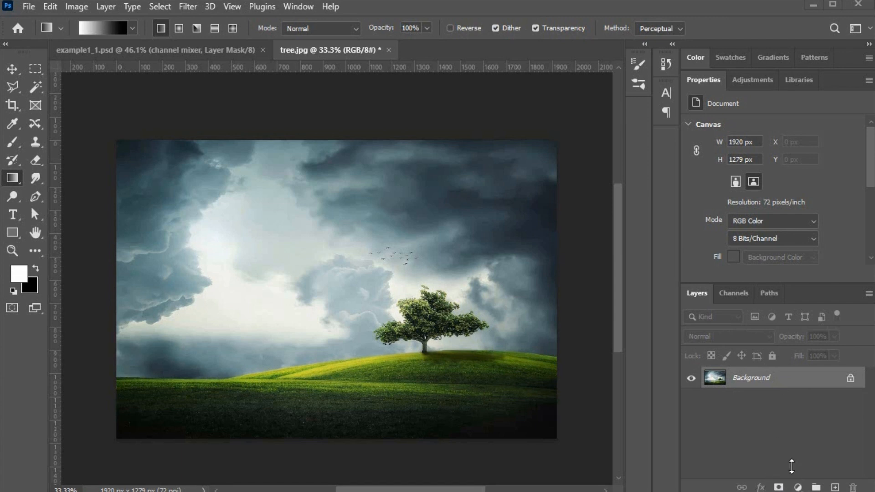
Step: Convert the locked Background into a regular layer named "tree"
double_click(785, 382)
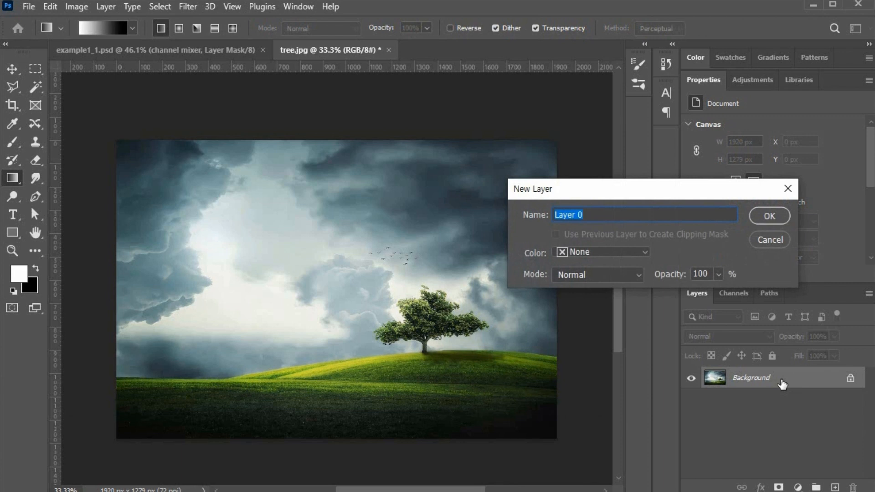
text(tree)
key(Return)
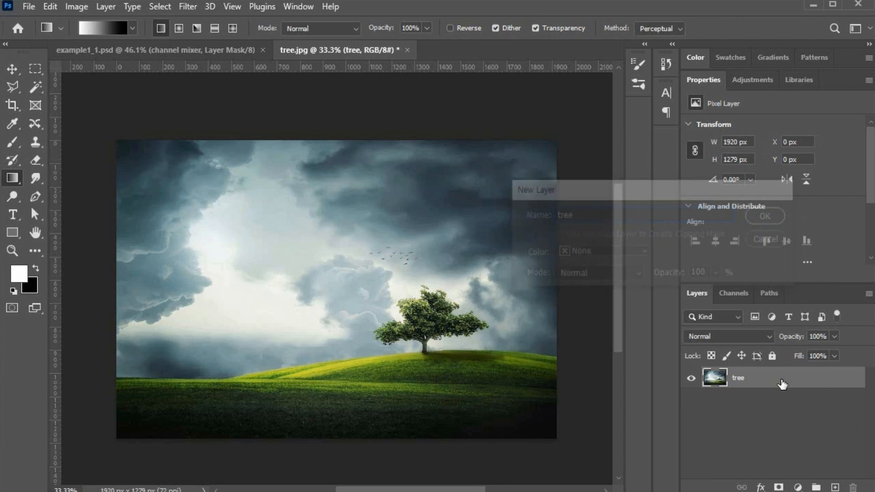
Step: Add a Channel Mixer adjustment layer above the tree layer and enlarge the view of its settings
click(798, 488)
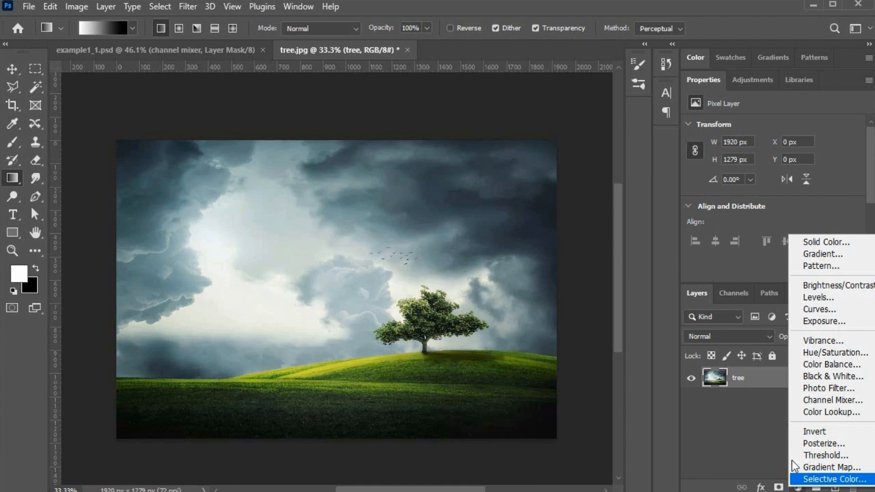
click(809, 400)
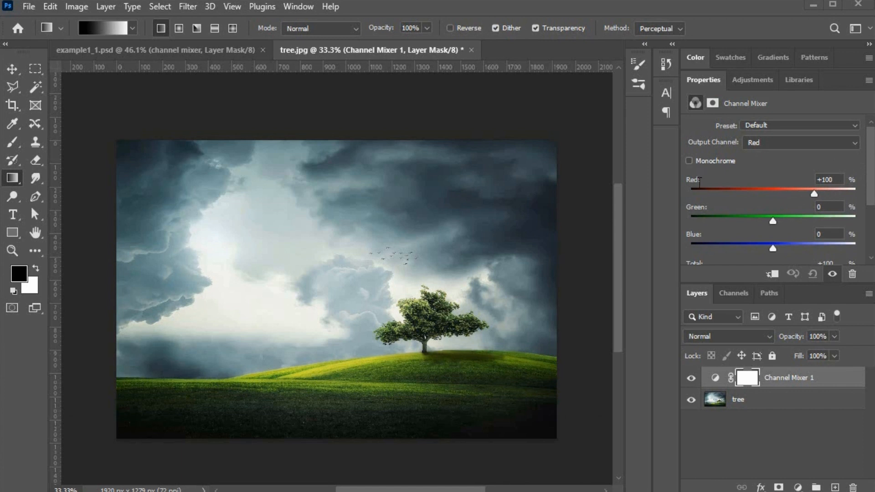
double_click(793, 300)
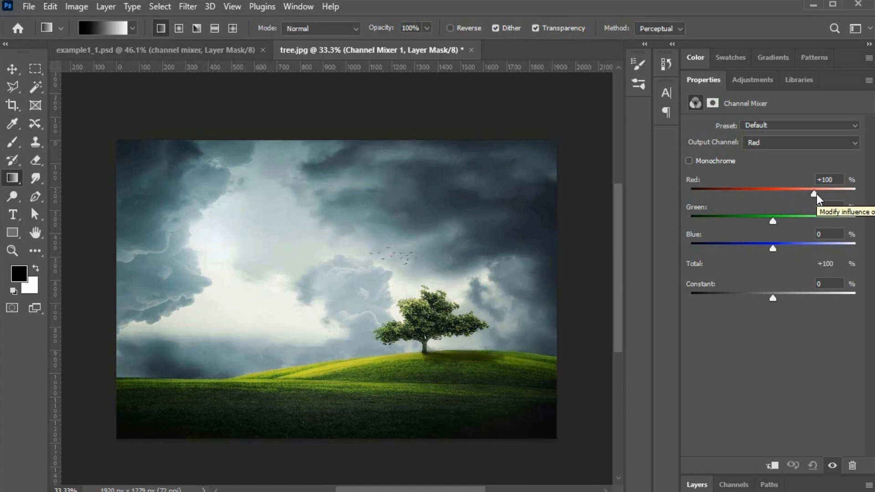
Step: Set the Channel Mixer's Red output channel to Red -82%, Green +183% and Blue -80%
drag(816, 194, 739, 199)
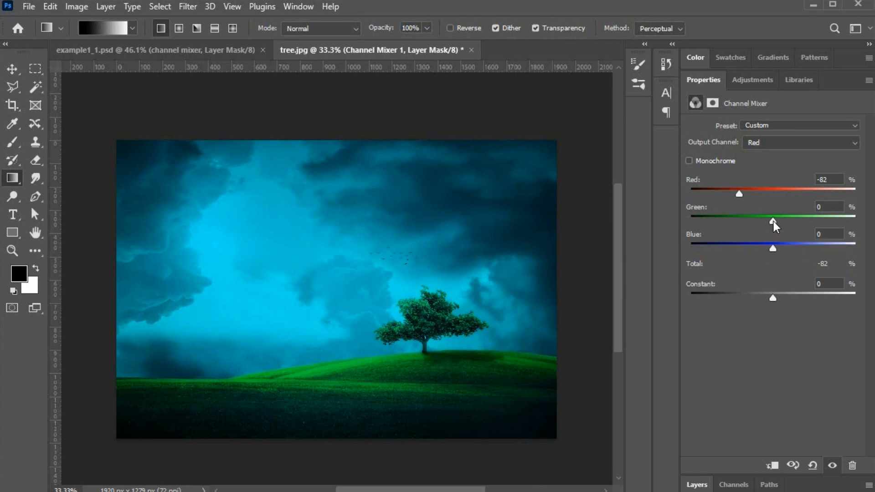
drag(773, 223, 843, 228)
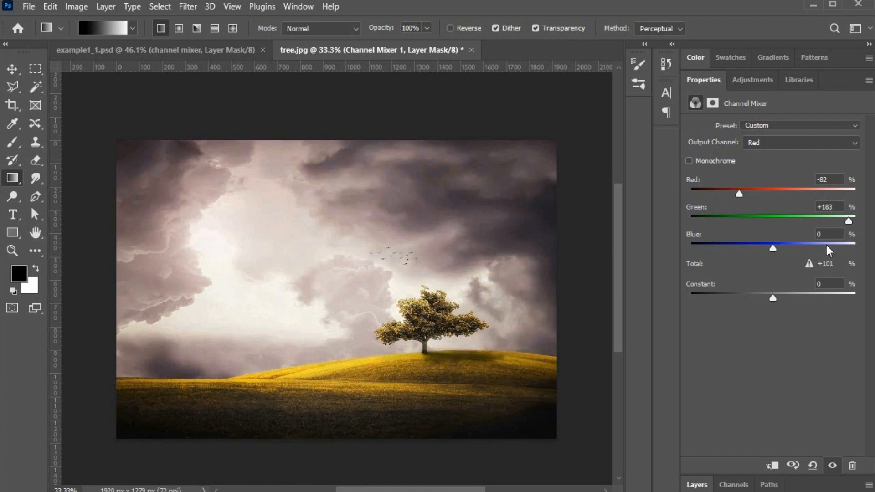
drag(773, 249, 747, 255)
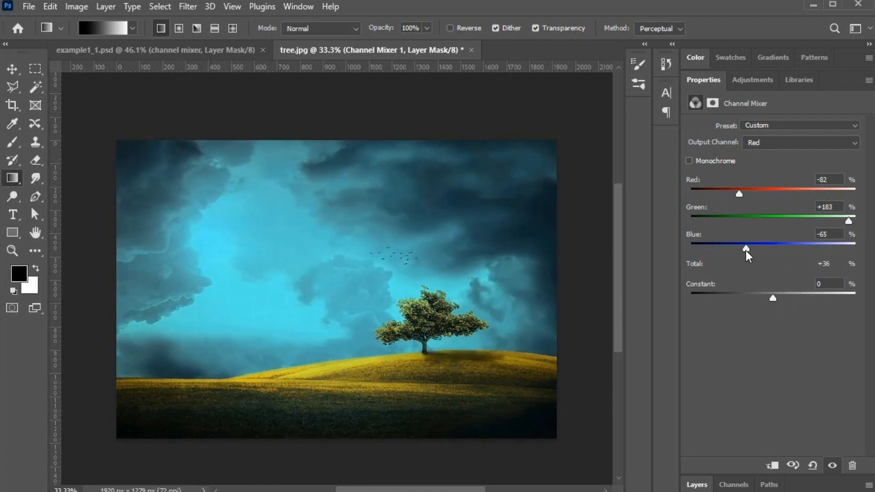
drag(746, 250, 744, 249)
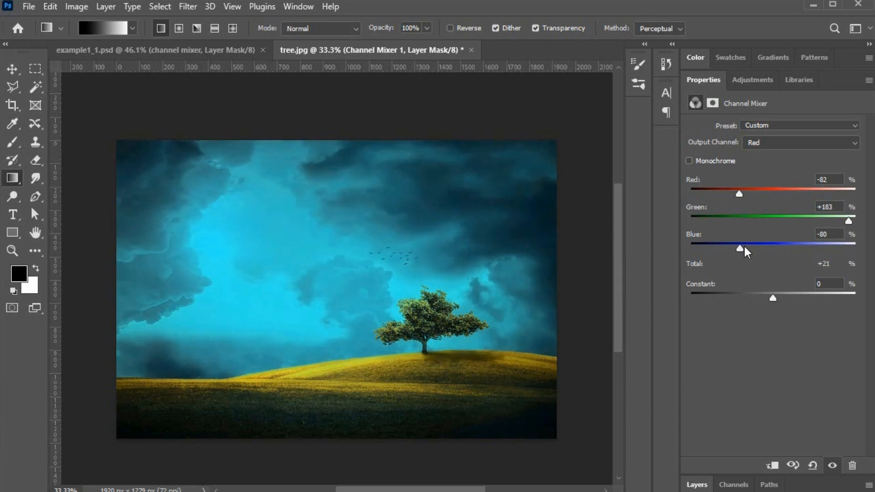
click(775, 143)
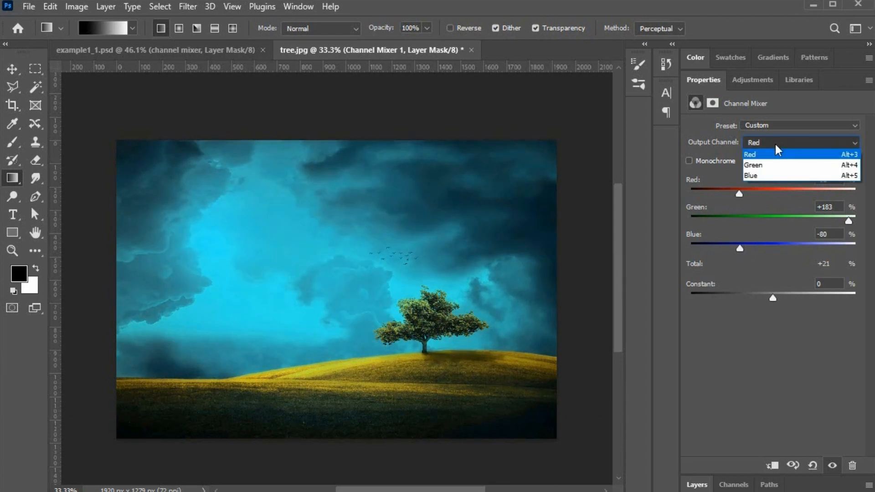
click(778, 158)
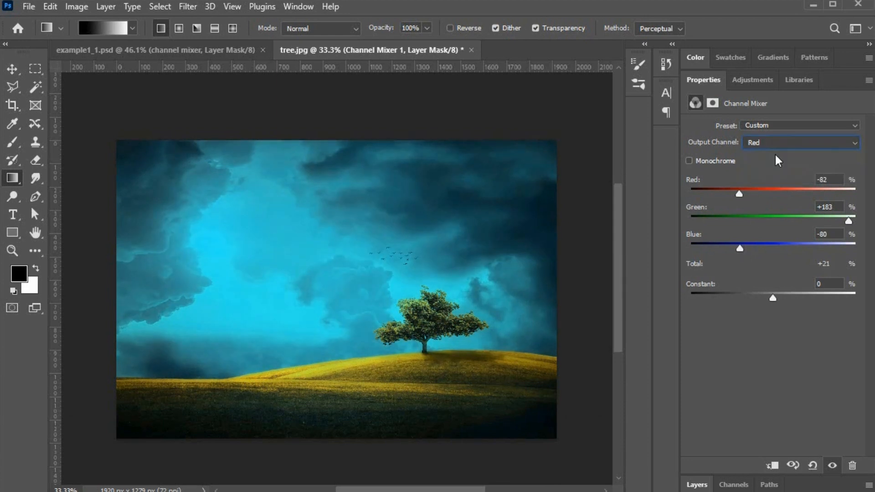
click(794, 123)
click(795, 129)
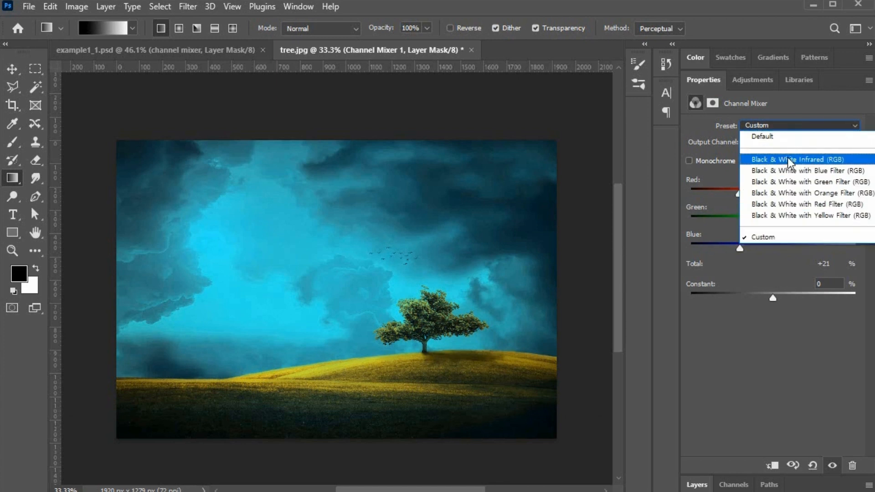
click(800, 237)
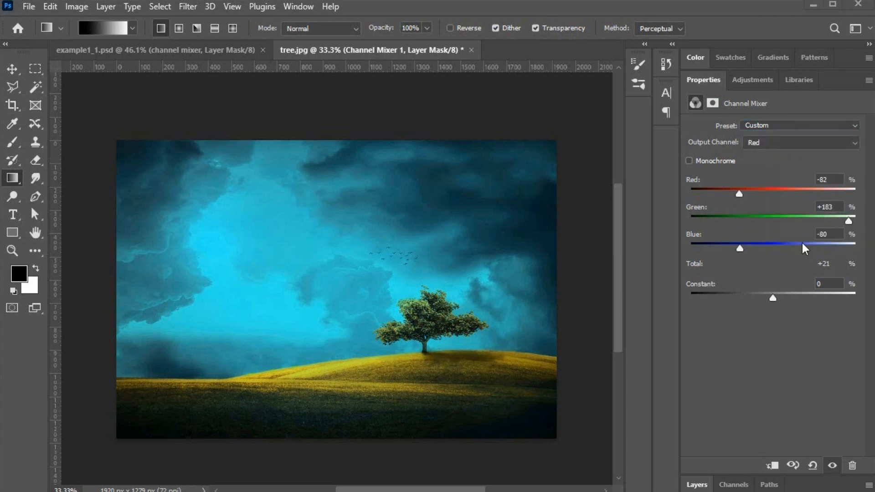
Step: Apply the Black & White Infrared (RGB) preset to the Channel Mixer layer
click(795, 126)
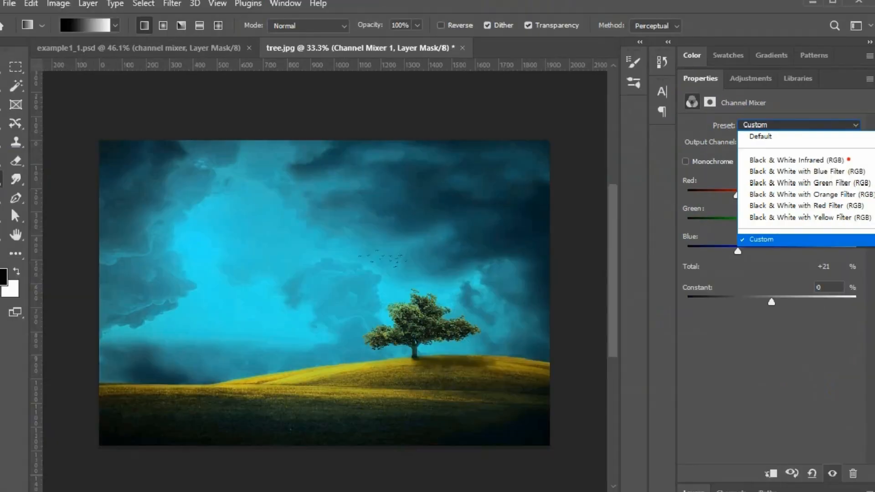
click(791, 122)
click(790, 122)
click(786, 162)
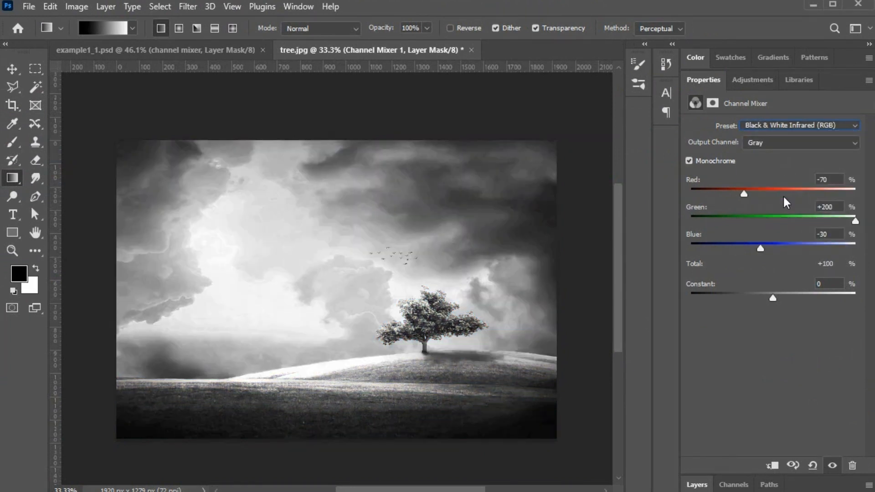
Step: Set the Red contribution of the Channel Mixer's Gray output to -80%
click(826, 181)
drag(819, 180, 832, 181)
text(8)
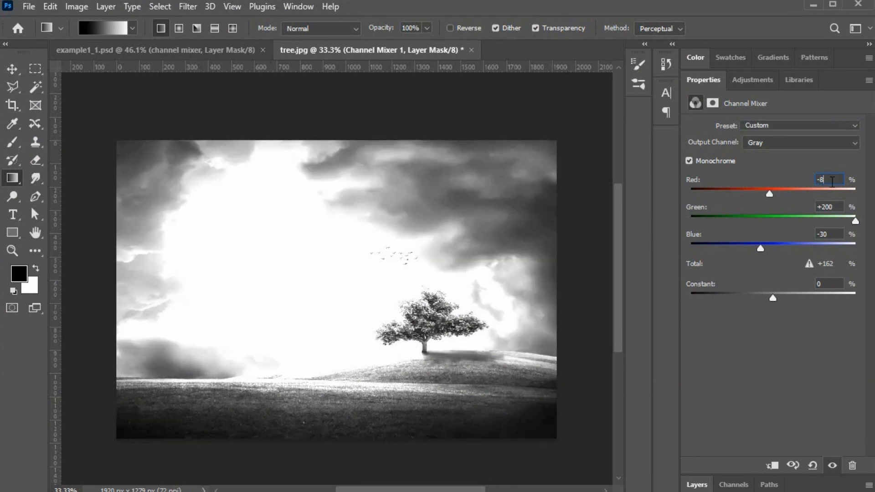
text(0)
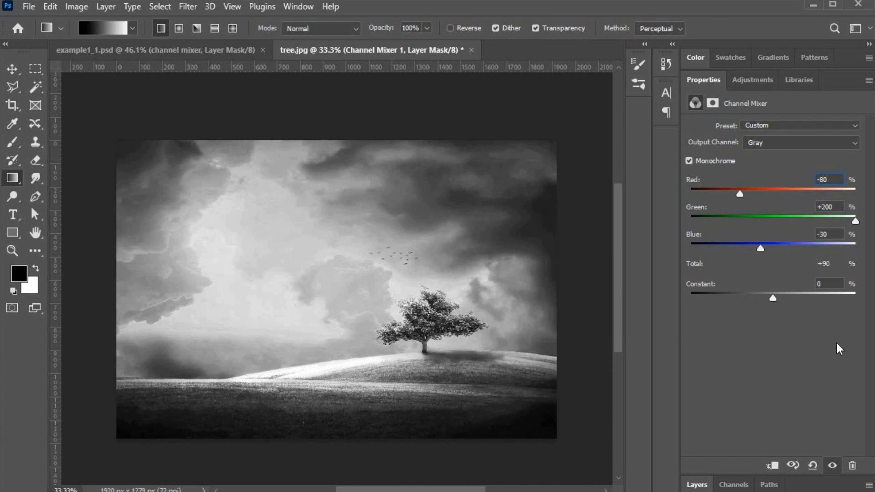
key(Return)
Step: Set the Gray output's Green contribution to +185% and Blue to -18%, and check the available output channels
click(828, 207)
text(+185)
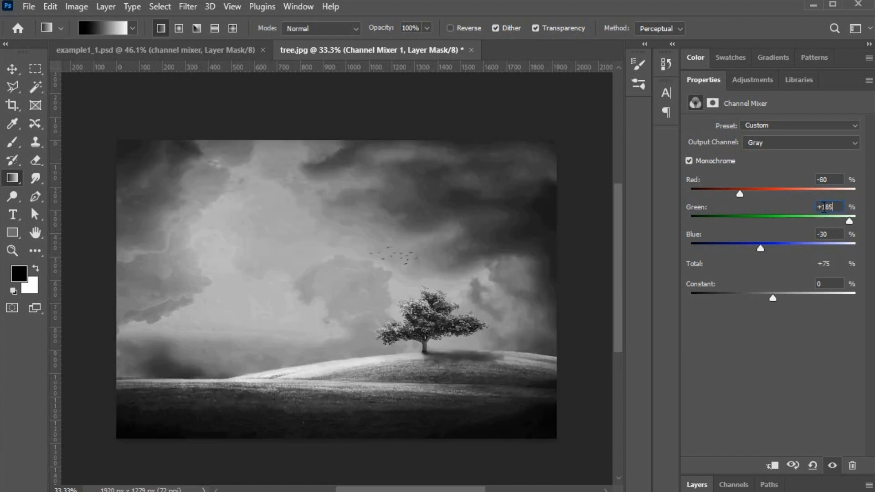
click(826, 237)
drag(827, 236, 818, 235)
text(-18)
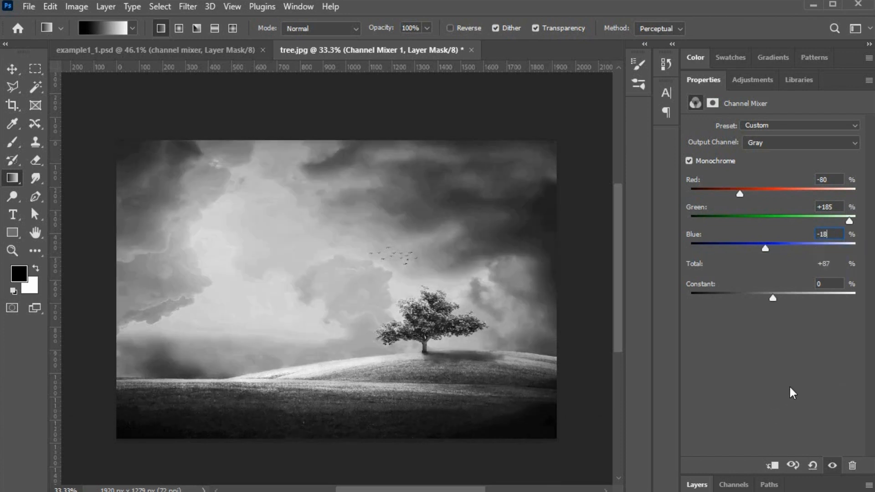
key(Return)
click(797, 145)
click(799, 152)
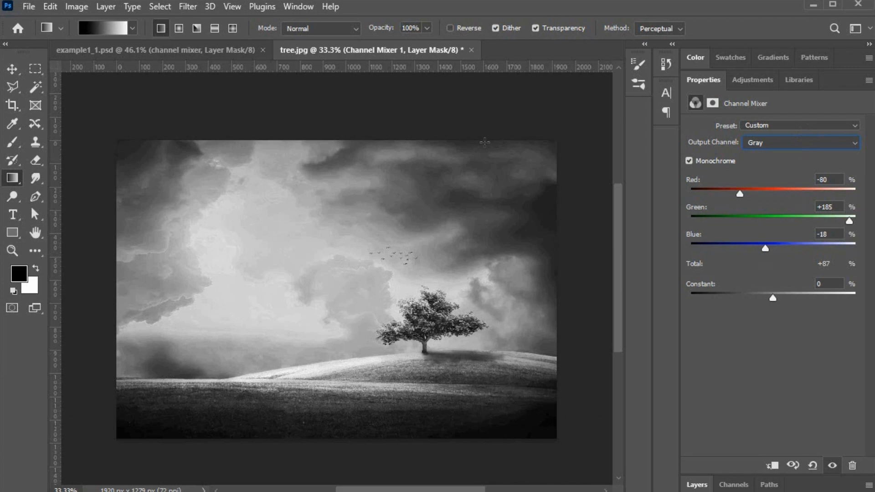
Step: Try the Black & White with Blue Filter preset and the Green Filter preset on the Channel Mixer layer
click(793, 126)
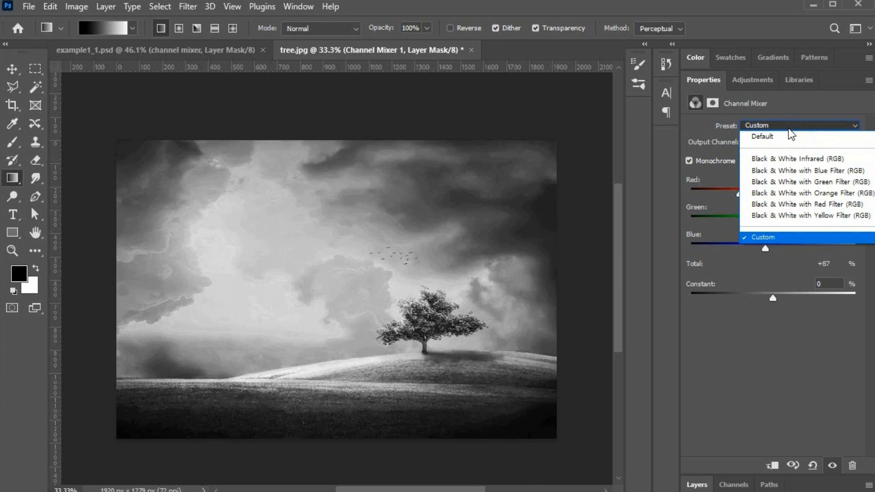
click(796, 171)
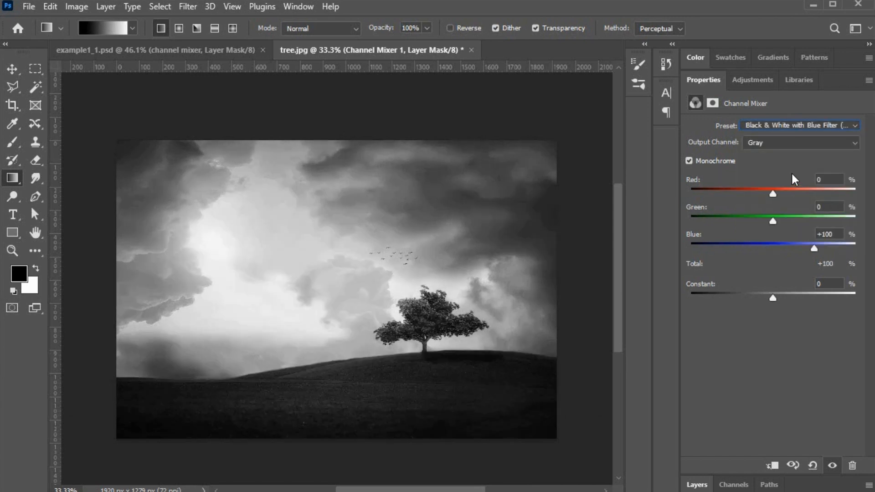
click(788, 129)
click(791, 182)
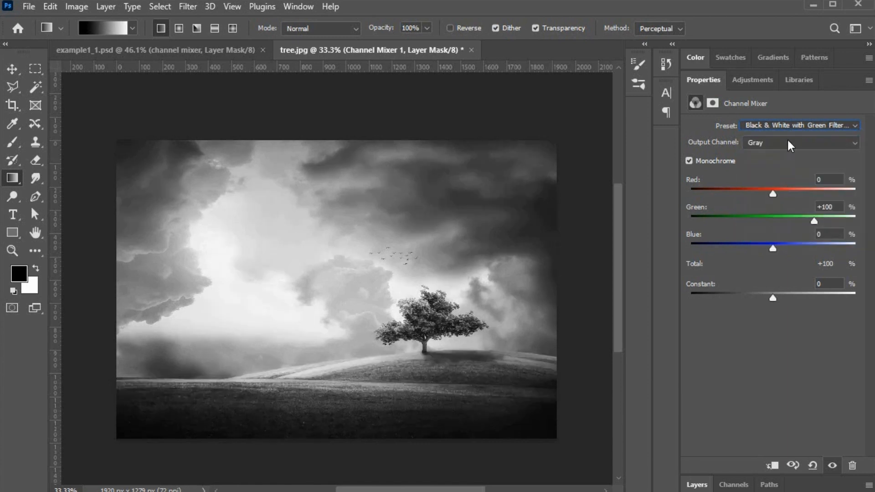
Step: Switch the Channel Mixer layer back to the Black & White Infrared (RGB) preset
click(790, 126)
click(790, 157)
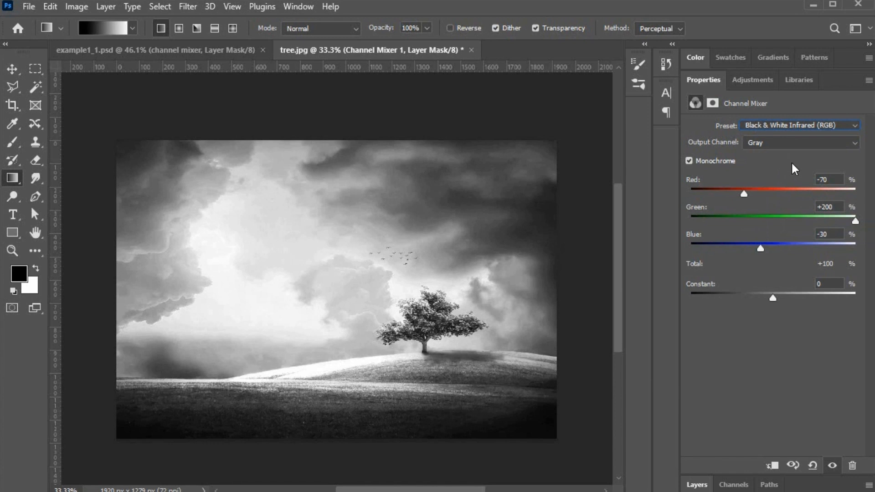
click(802, 126)
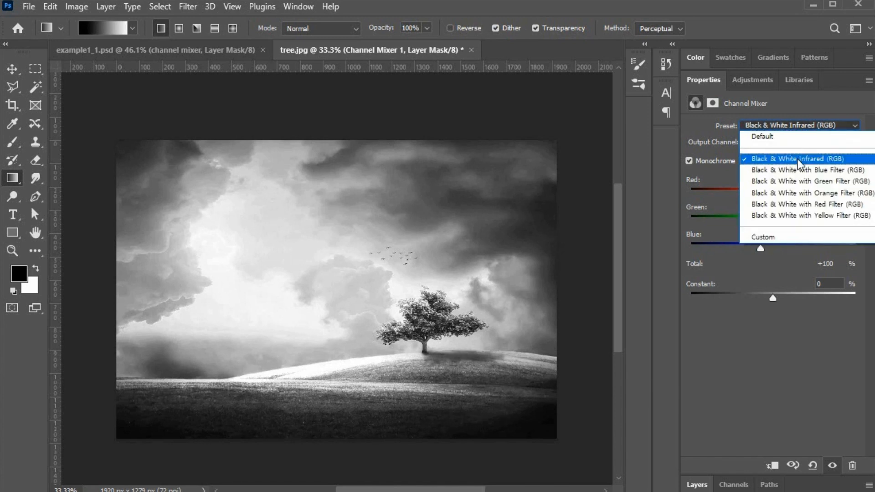
click(800, 161)
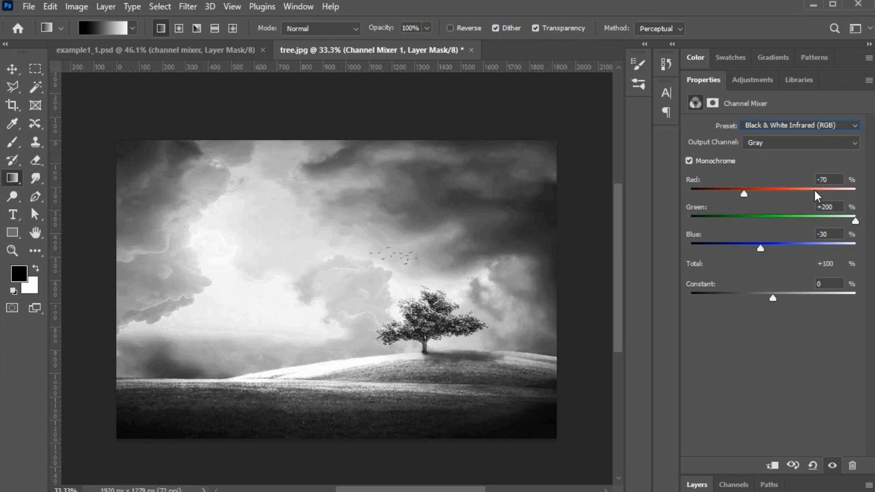
Step: Check the output channel options and change the infrared preset's Red contribution to -80%
click(826, 149)
click(825, 150)
click(834, 180)
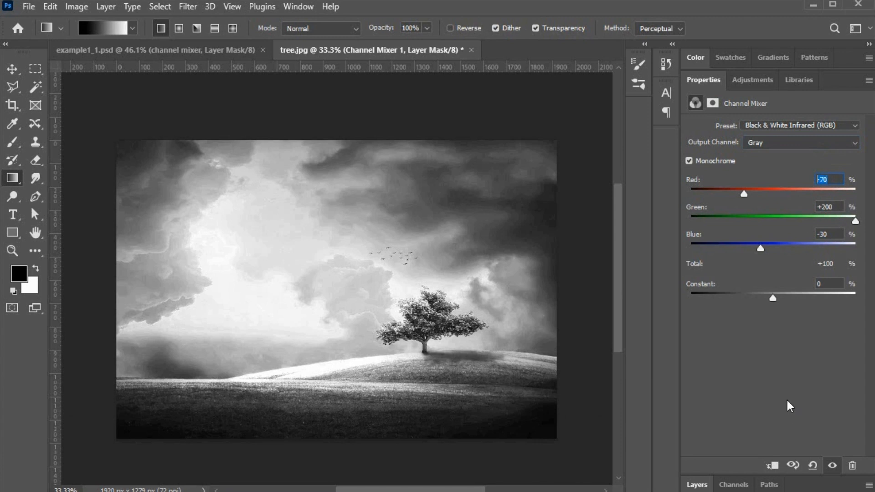
text(-80)
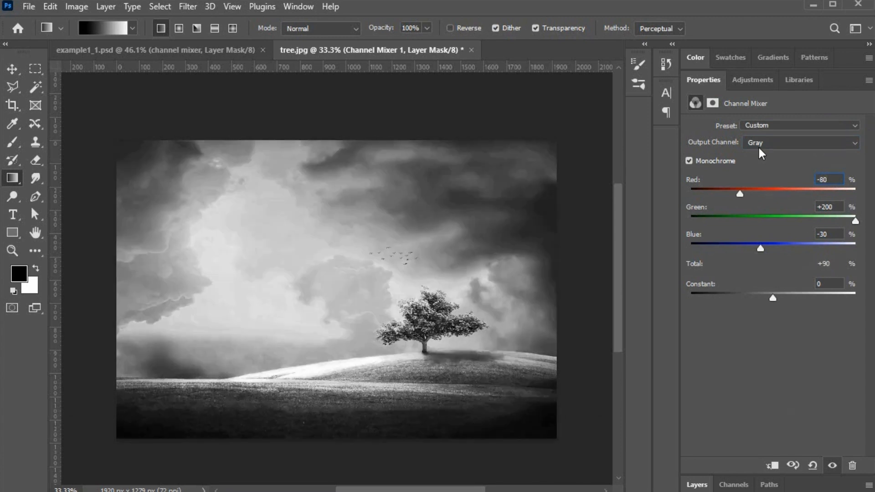
Step: Check the Channel Mixer settings in example1_1.psd, and reset the tree.jpg Channel Mixer to the Default preset
click(179, 50)
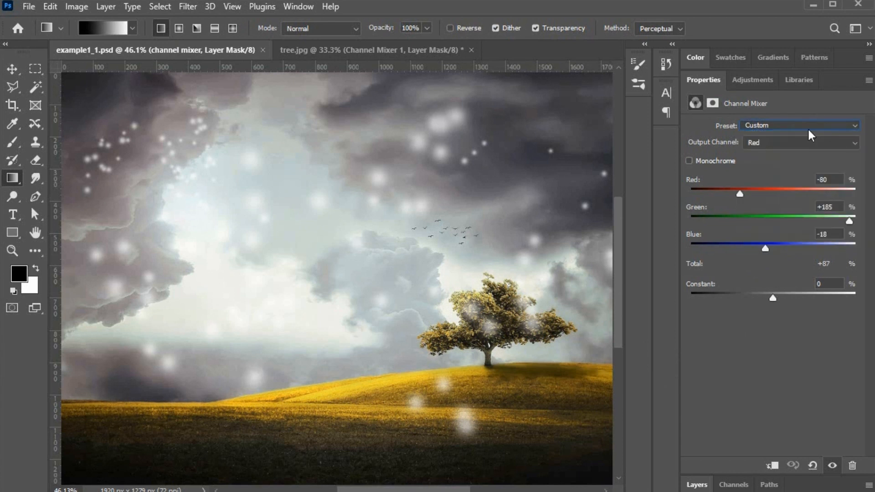
click(328, 44)
click(797, 144)
click(784, 153)
click(792, 125)
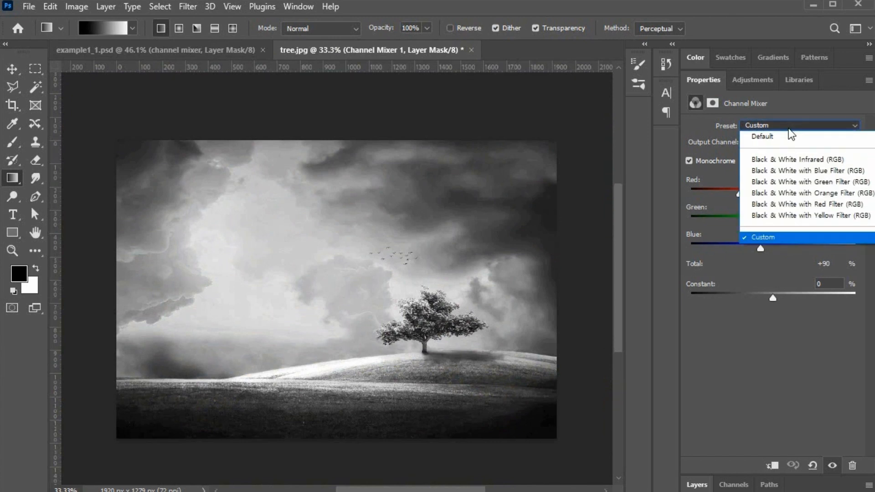
click(791, 136)
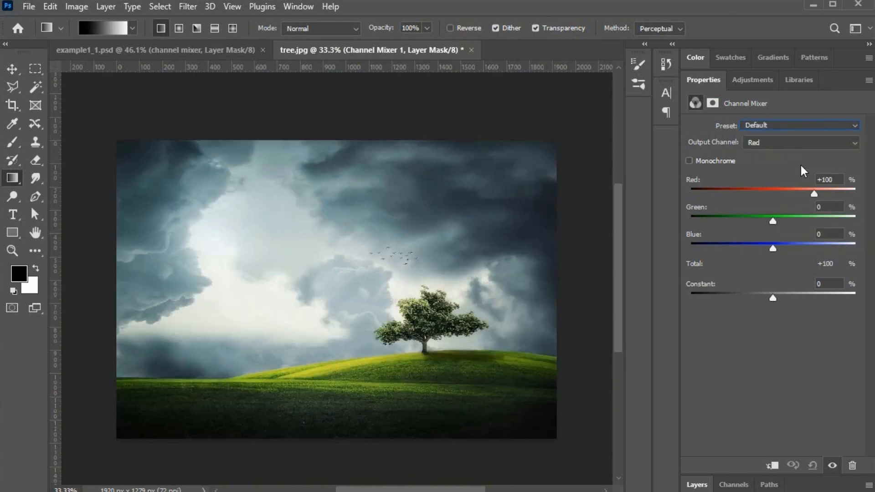
Step: Set the Red output channel's contributions to Red -80%, Green +185% and Blue -18%
click(834, 181)
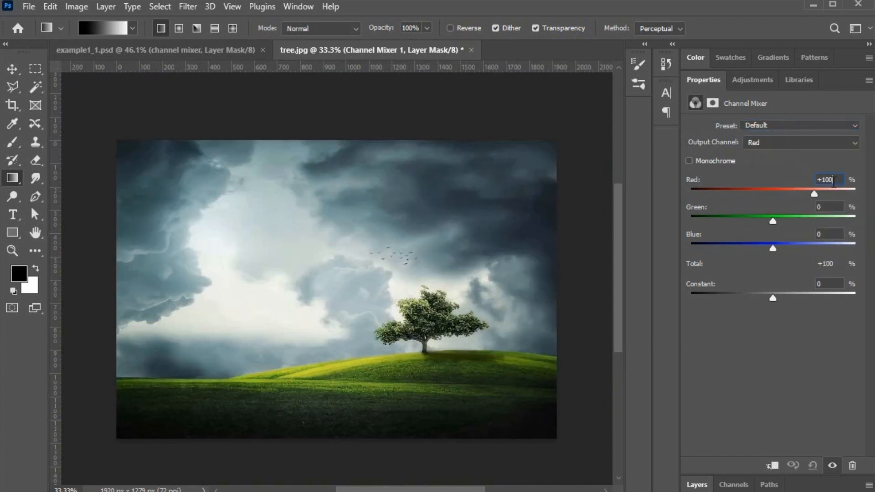
text(-80)
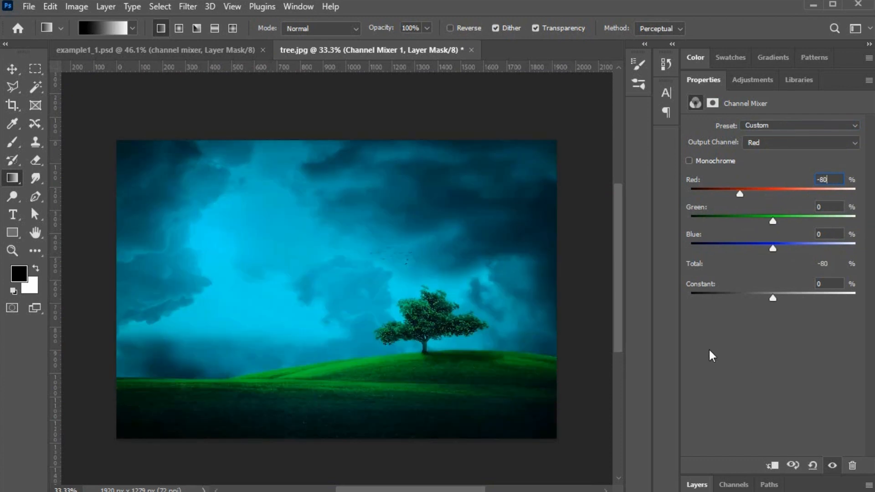
click(815, 209)
text(185)
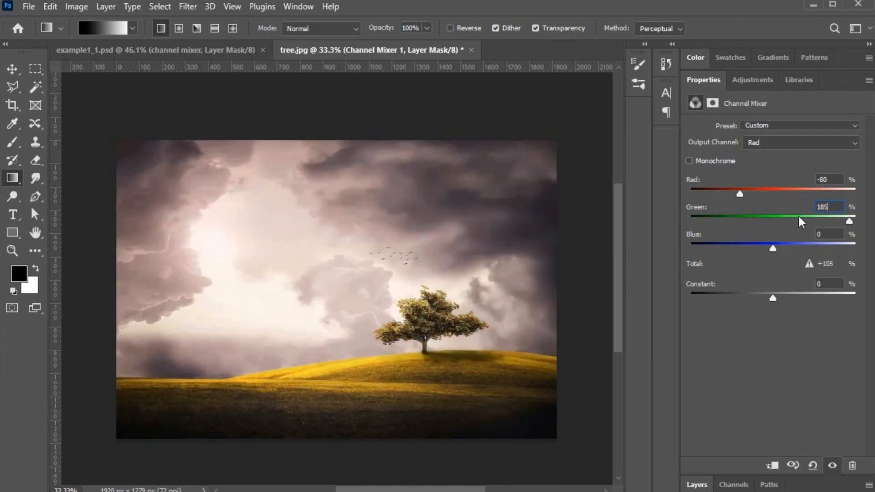
click(820, 236)
key(BackSpace)
text(-18)
key(Down)
text(-18)
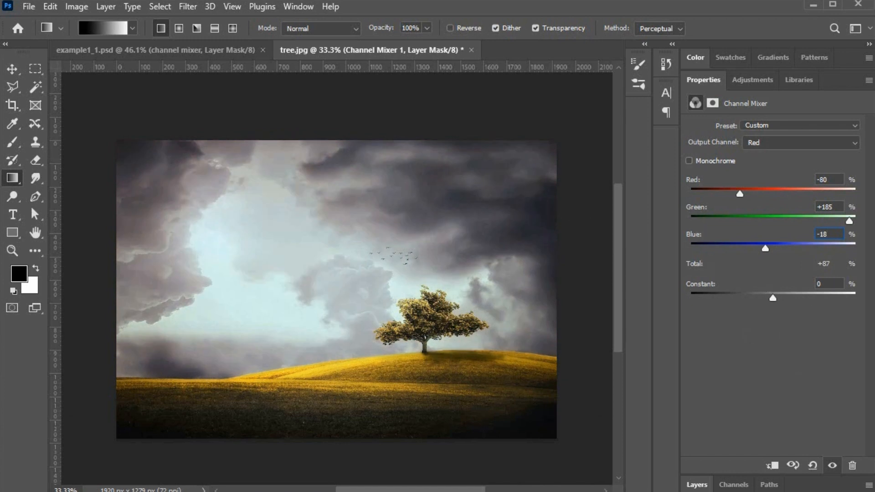
key(Return)
Step: Return to the layer list, add a new layer named snow, and make white the foreground colour
double_click(702, 83)
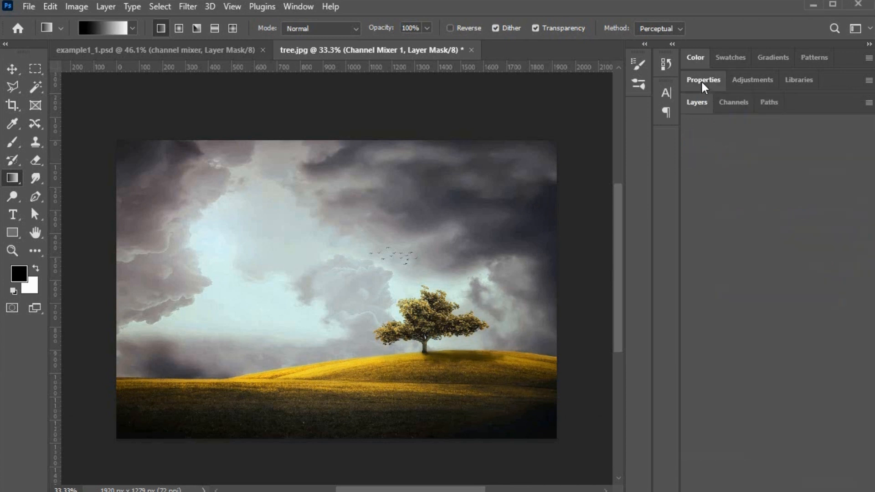
click(689, 105)
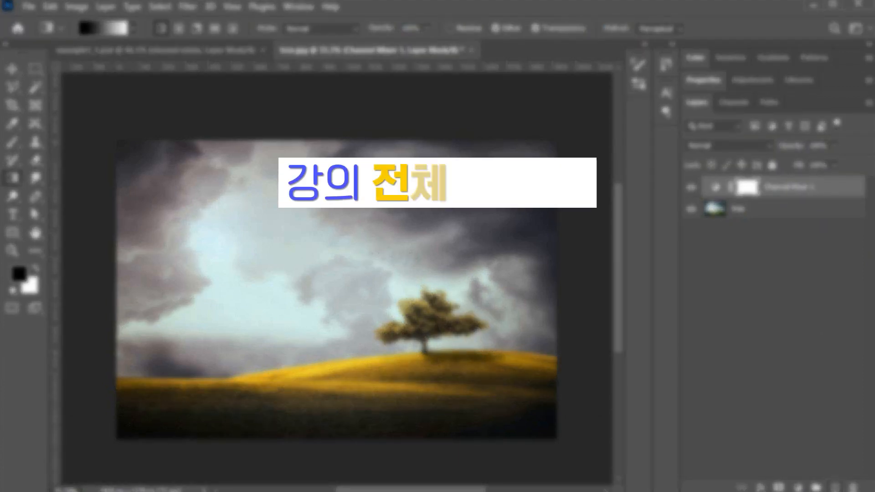
click(835, 488)
key(x)
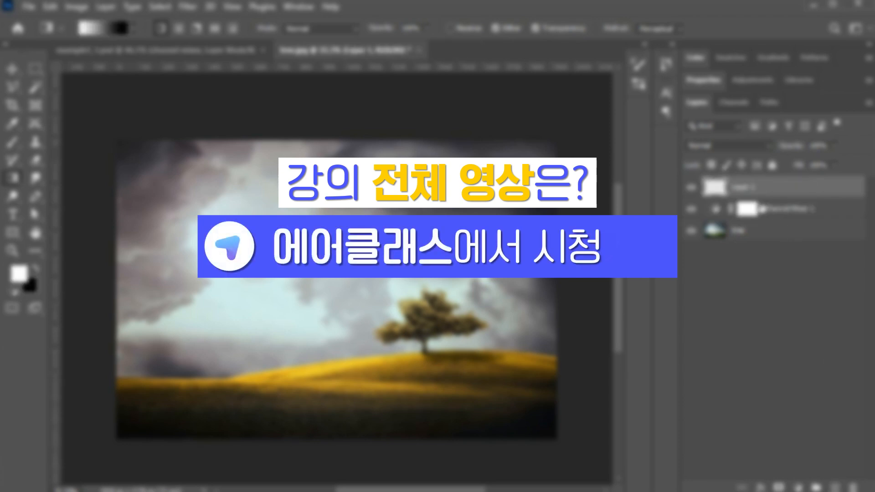
double_click(747, 189)
text(gradie)
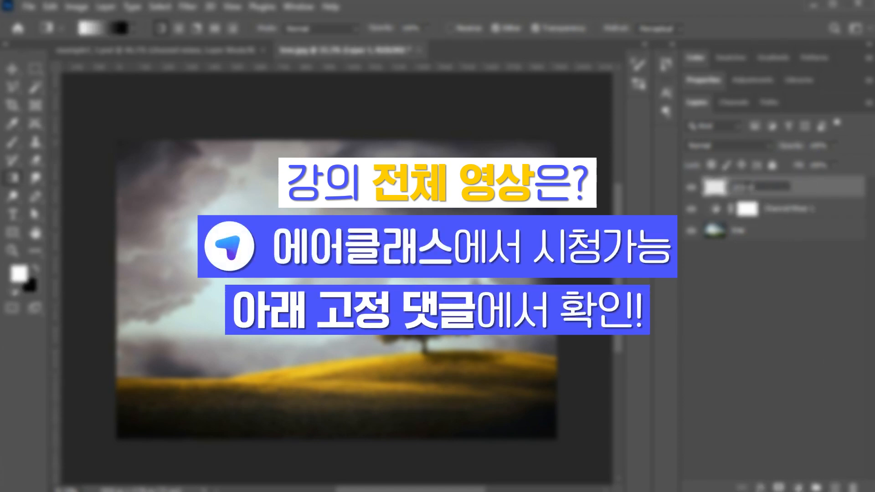
key(Return)
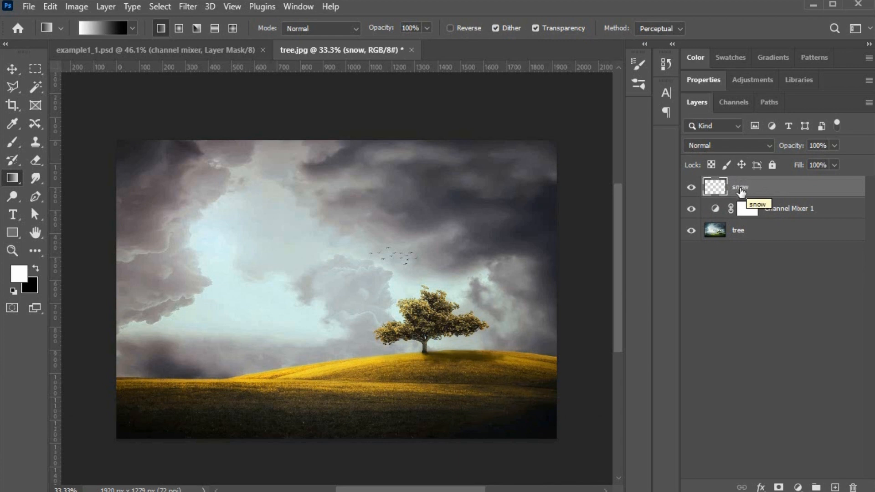
Step: Choose the Brush tool and open its full settings, keeping Smoothing on, enabling Scattering and disabling Protect Texture
click(11, 143)
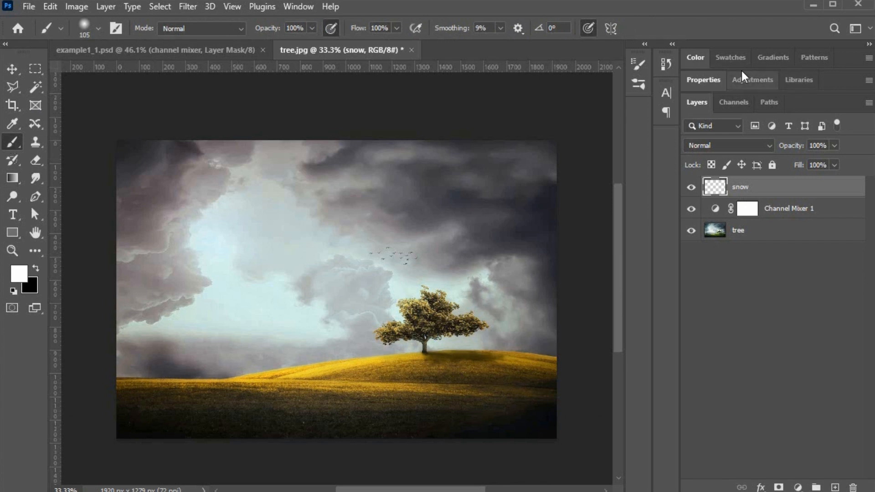
click(644, 44)
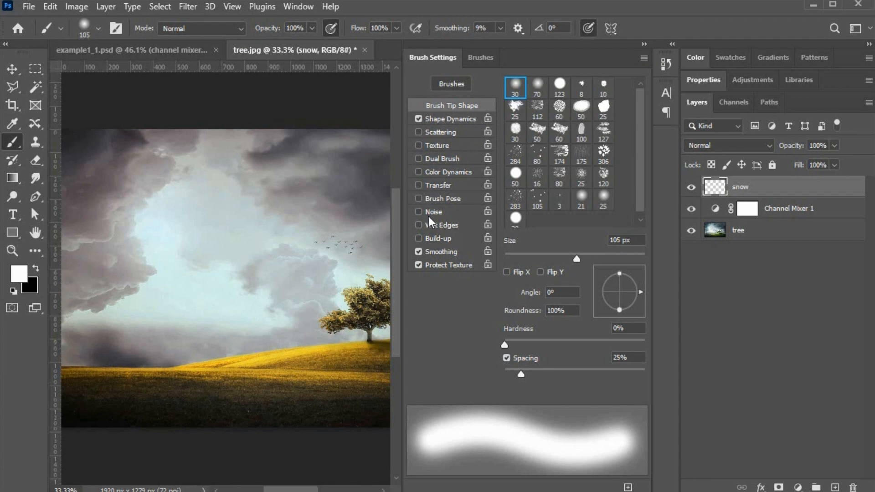
click(418, 252)
click(418, 252)
click(418, 131)
Step: Set the brush's Shape Dynamics Size Jitter to 50%
click(459, 118)
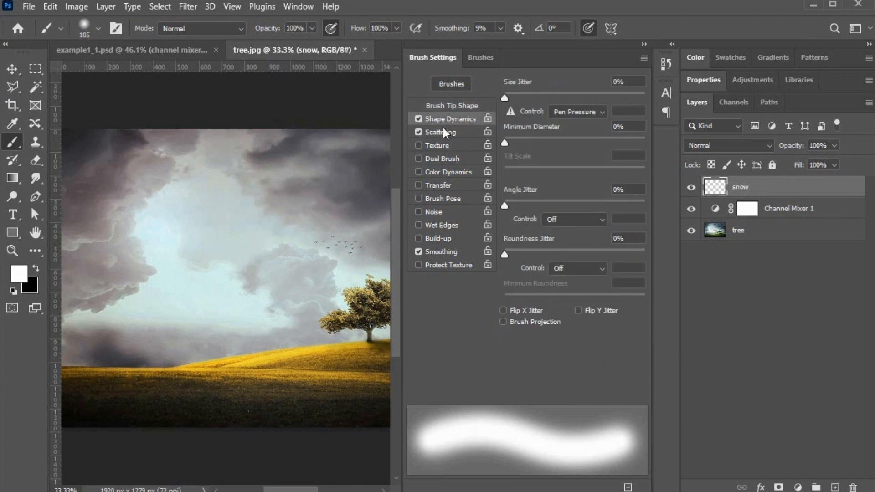
click(627, 80)
drag(627, 80, 603, 83)
text(50)
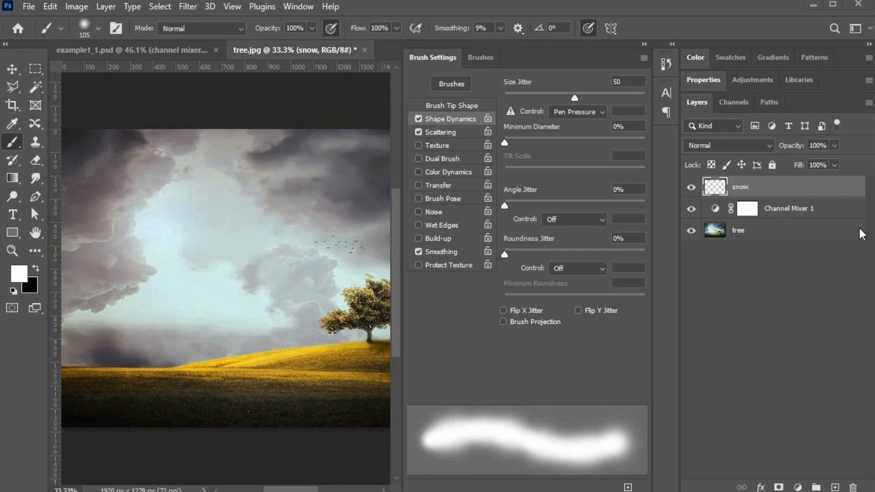
Step: Set the brush's Scatter amount to 1000% and collapse the brush settings
click(459, 133)
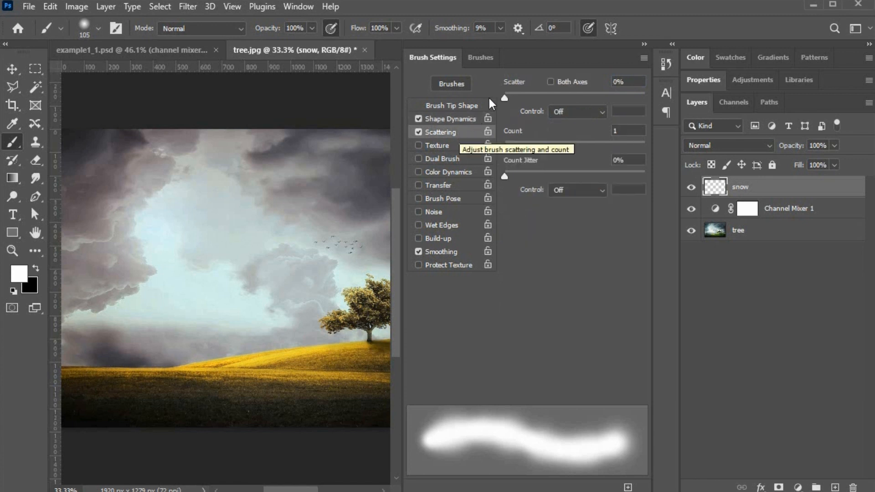
drag(633, 80, 607, 78)
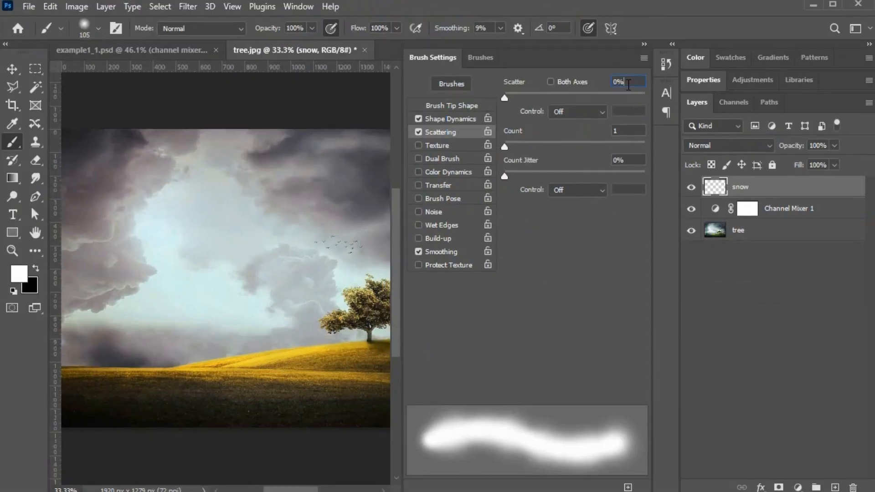
text(100)
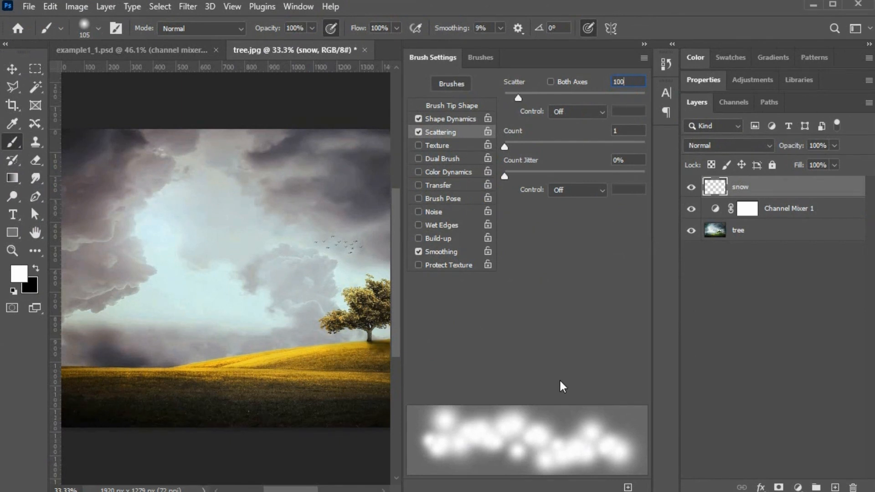
text(0)
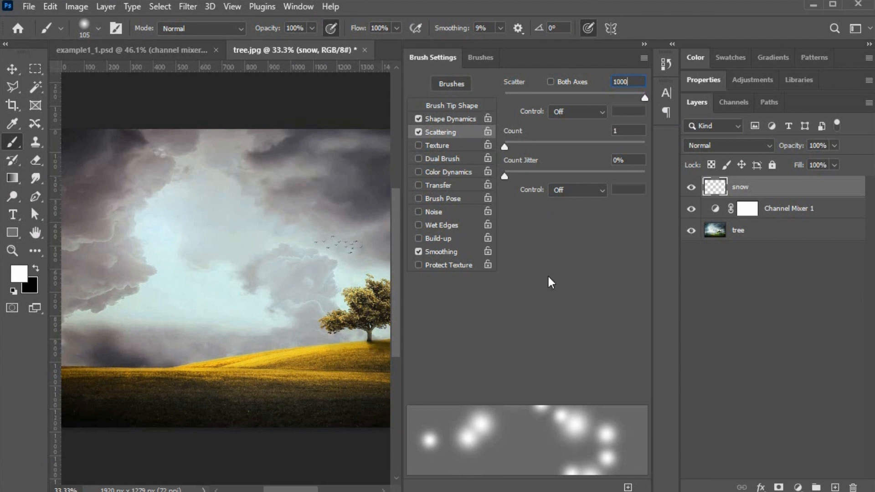
click(644, 44)
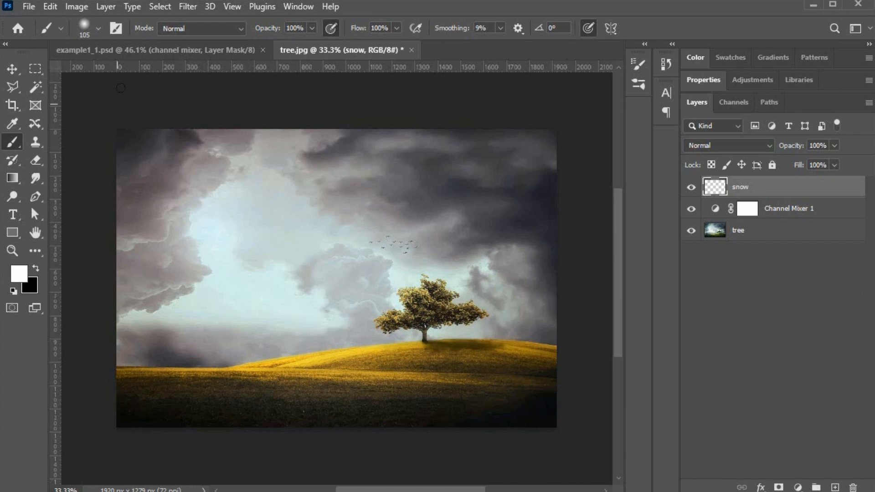
Step: Paint large white snowflakes across the sky, tree and field on the snow layer with a 90 px soft round brush
click(99, 29)
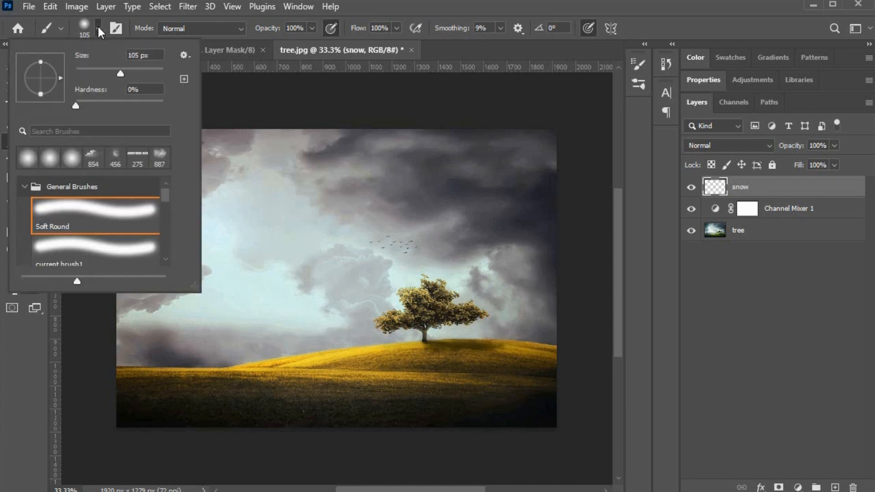
click(125, 54)
text(90)
click(387, 255)
mouse_move(416, 258)
mouse_down()
mouse_move(461, 272)
mouse_move(493, 346)
mouse_up()
mouse_move(241, 306)
mouse_down()
mouse_move(298, 345)
mouse_move(357, 350)
mouse_move(337, 312)
mouse_move(403, 365)
mouse_move(512, 348)
mouse_move(507, 328)
mouse_move(543, 358)
mouse_move(484, 275)
mouse_move(399, 287)
mouse_up()
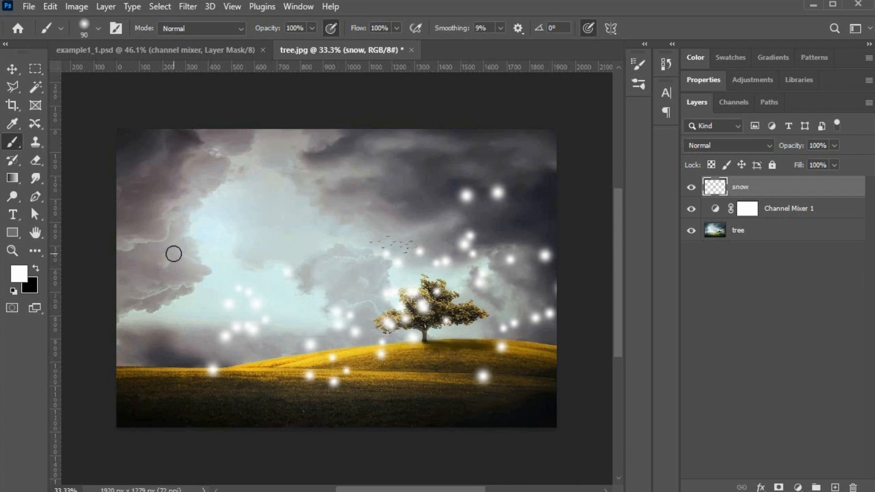
drag(173, 254, 205, 269)
drag(304, 281, 332, 287)
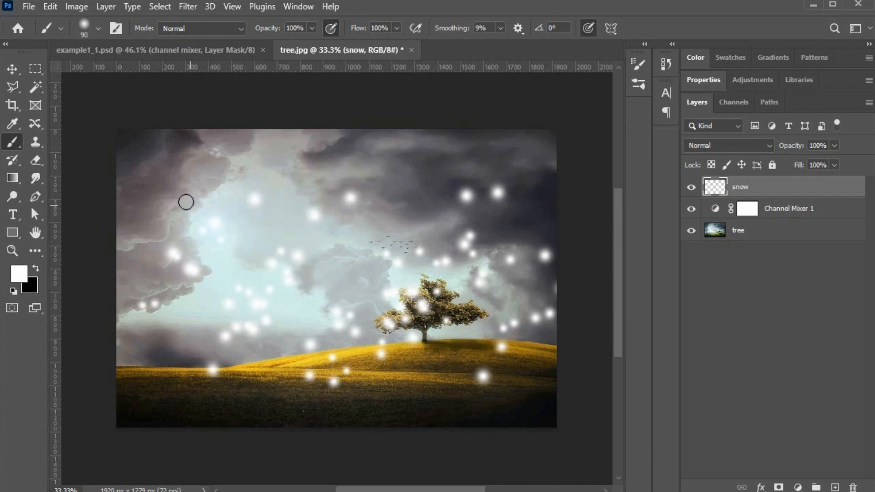
click(157, 192)
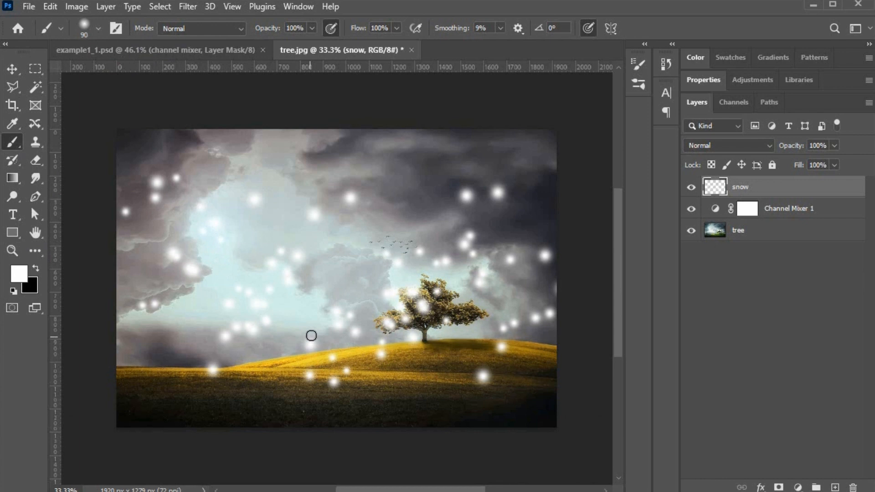
click(311, 336)
Step: Reduce the brush size to 30 px
click(98, 29)
drag(116, 72, 90, 75)
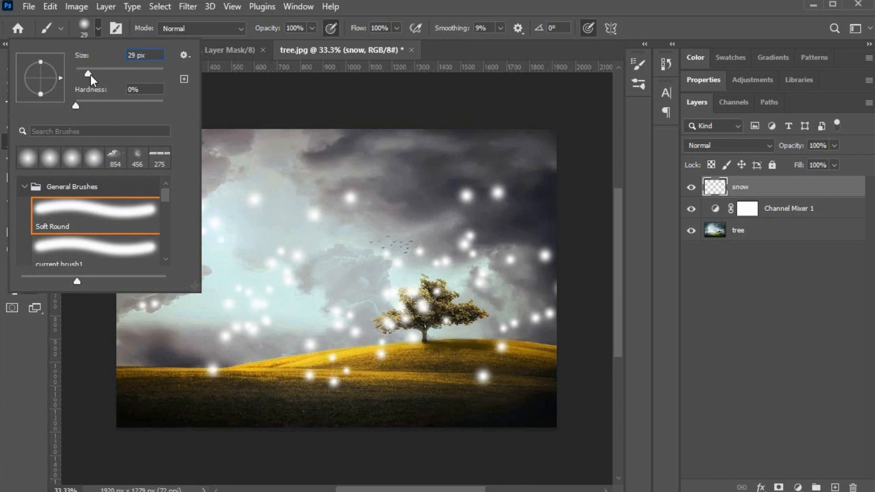
text(30)
key(Return)
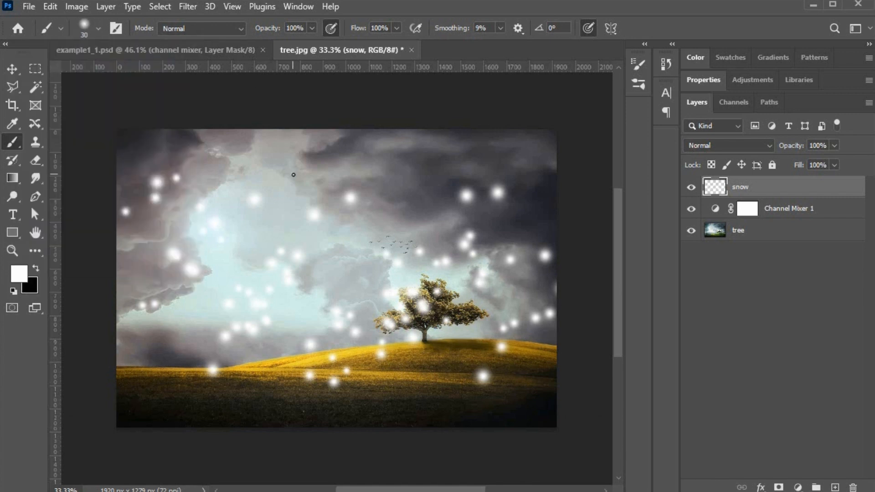
click(290, 198)
click(438, 236)
click(527, 290)
click(214, 293)
mouse_move(152, 242)
mouse_down()
mouse_move(169, 228)
mouse_move(173, 202)
mouse_up()
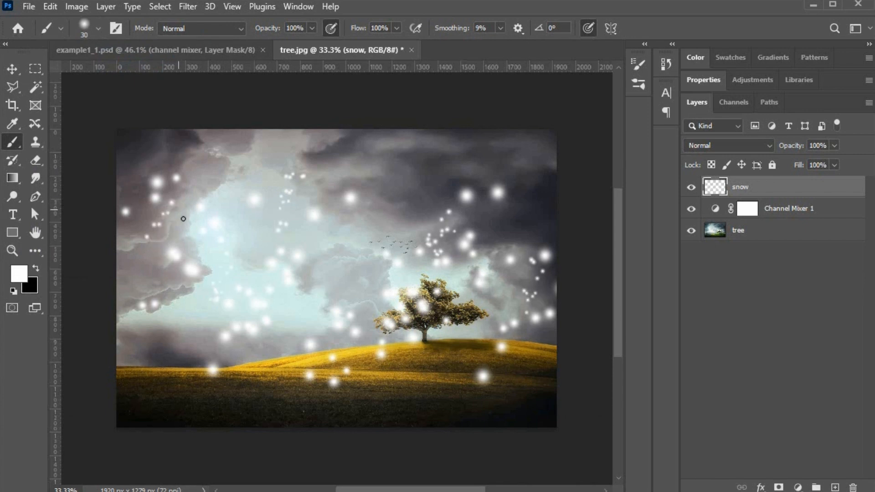
drag(269, 297, 315, 313)
key(ctrl+z)
key(ctrl+z)
key(ctrl+z)
key(ctrl+z)
key(ctrl+z)
key(ctrl+z)
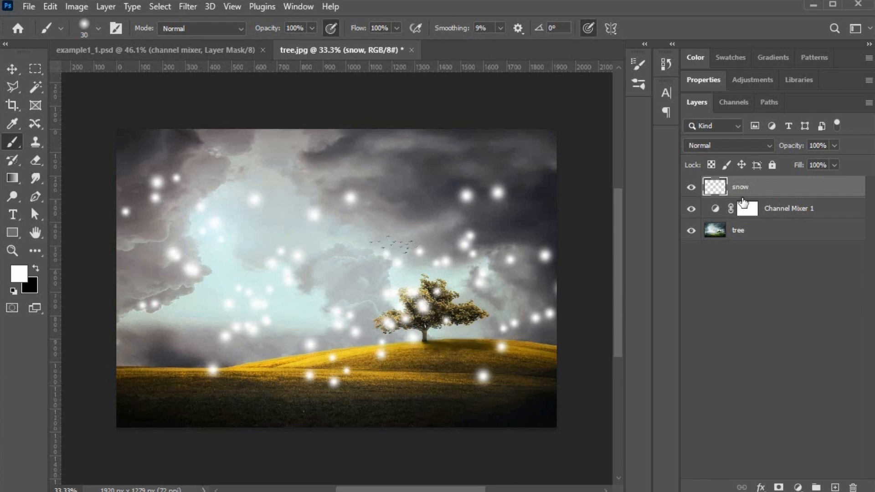
Step: Rename the snow layer to snow1 and set its opacity to 80%
double_click(743, 200)
text(snow1)
key(Return)
drag(827, 145, 803, 142)
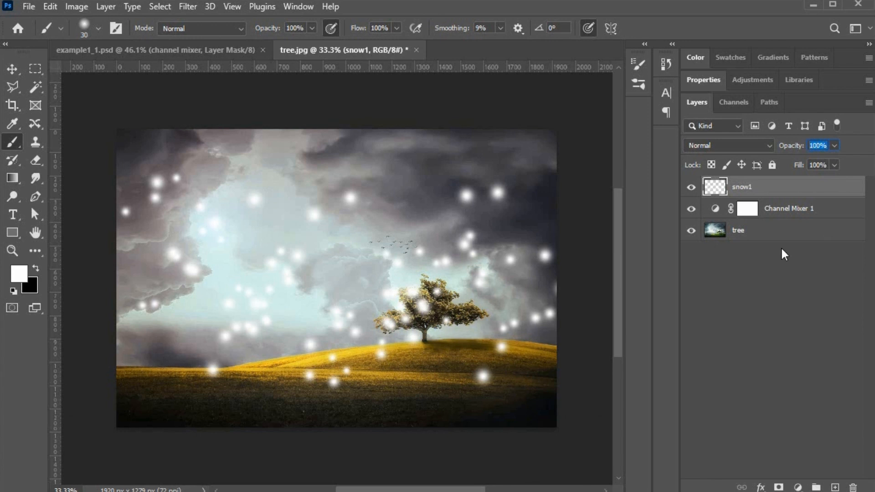
text(30)
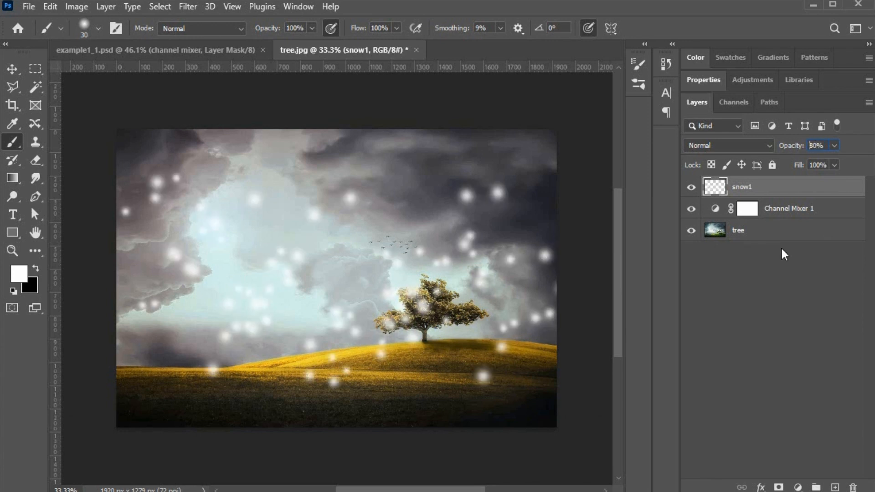
Step: Add a new layer named snow2 above snow1 and lower its opacity to 35%
click(834, 488)
double_click(739, 187)
text(snow2)
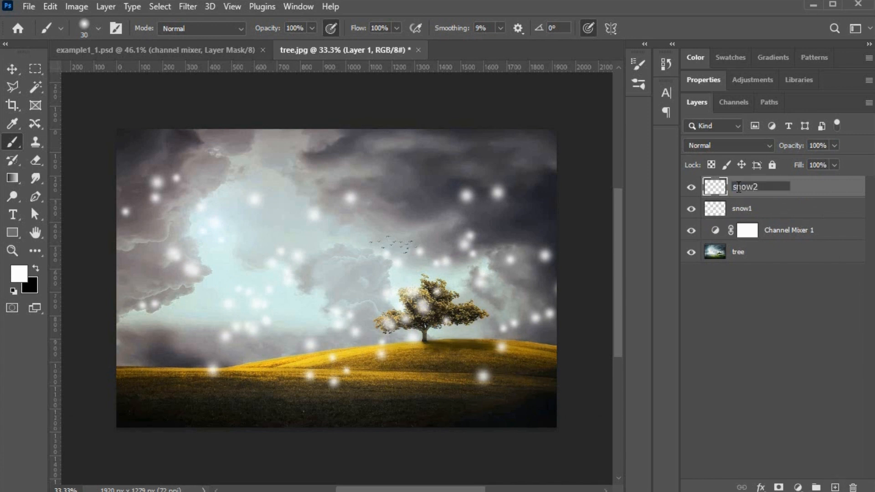
key(Return)
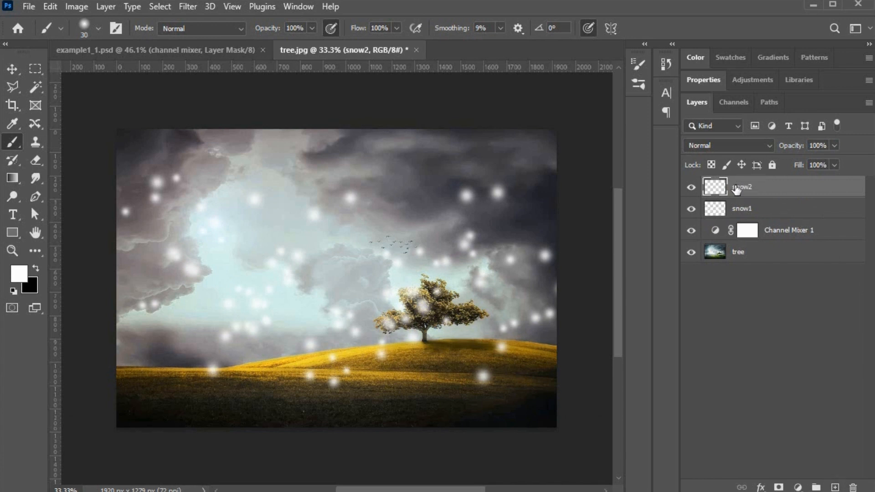
click(834, 145)
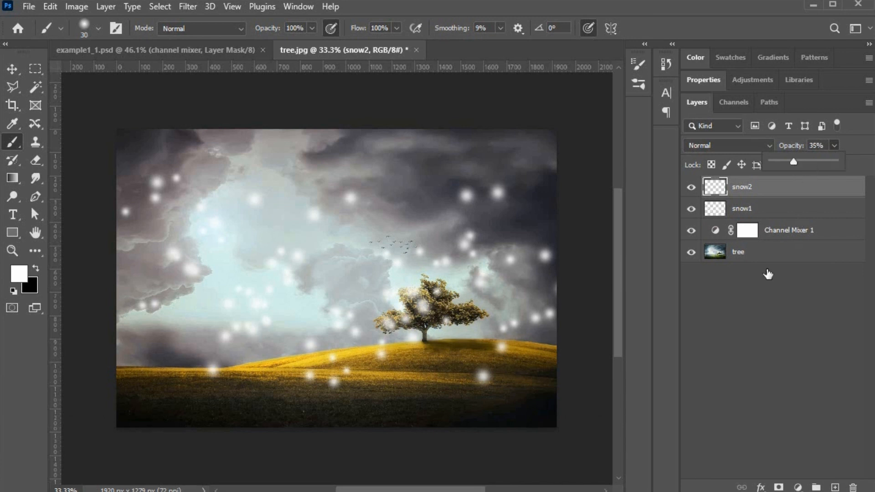
click(213, 249)
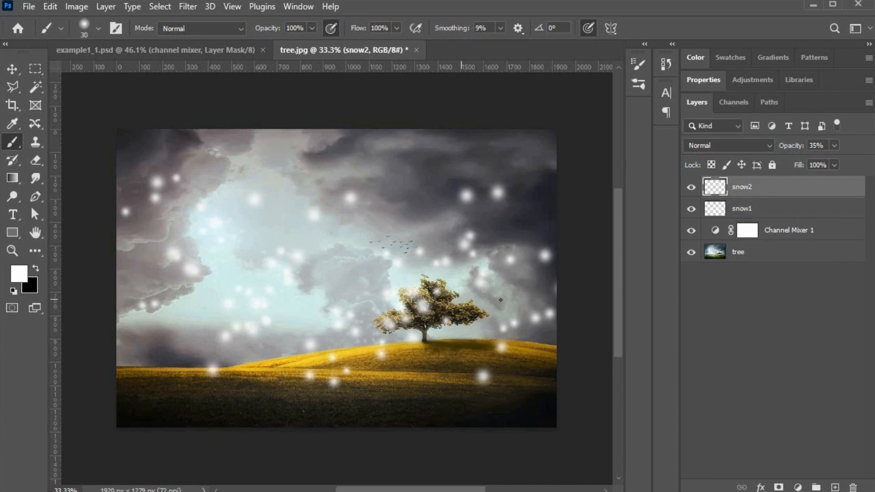
Step: Paint small white snowflakes on the snow2 layer around the tree and across the sky with the 30 px soft round brush
click(523, 263)
click(177, 340)
drag(439, 338, 449, 360)
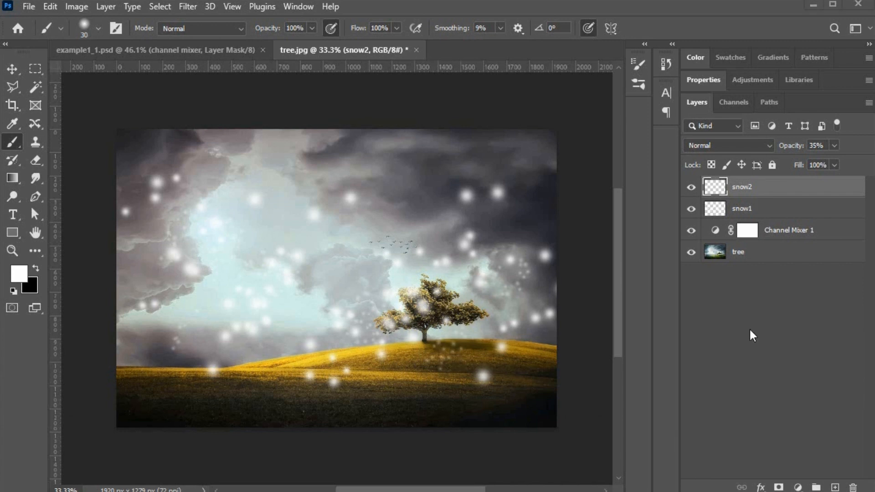
click(513, 324)
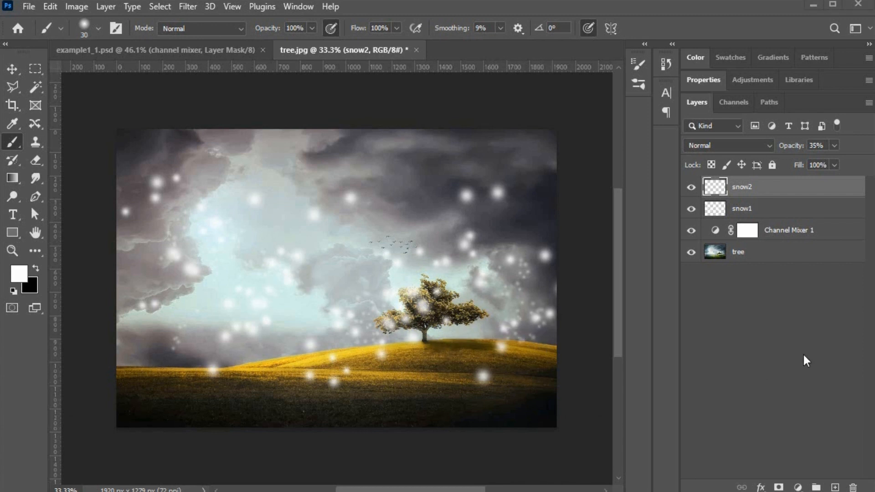
Step: Switch to File Explorer, look at the brush files in the brush source folder of 1강, and return to Photoshop
key(alt+Tab)
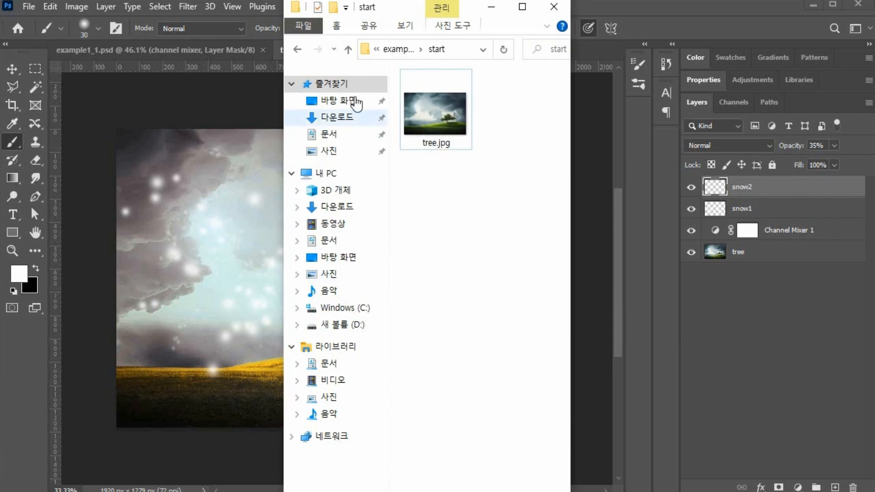
click(390, 49)
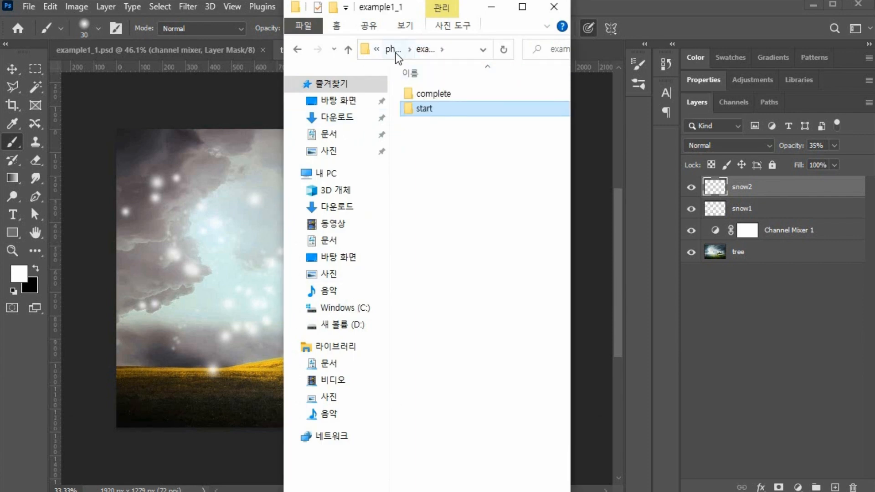
click(390, 48)
click(393, 50)
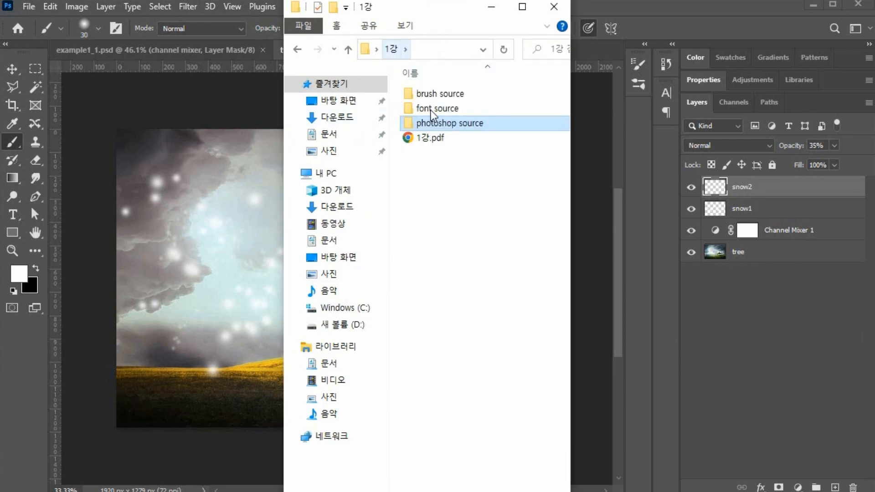
double_click(414, 95)
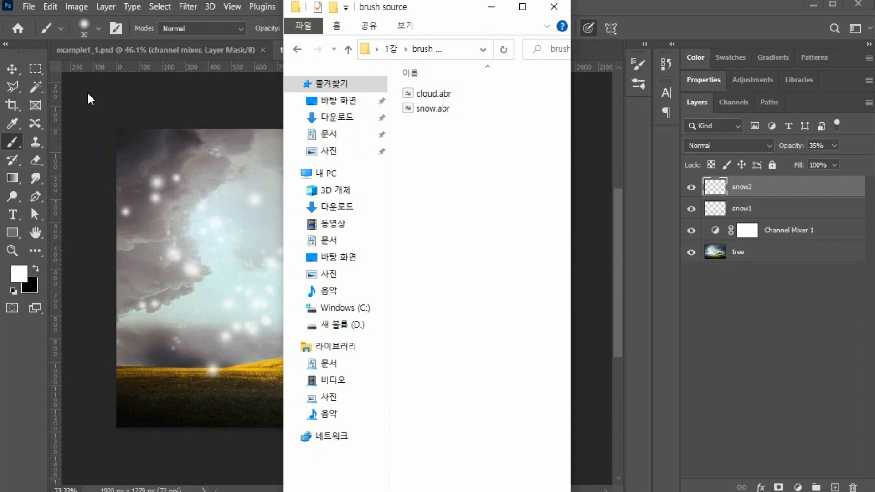
click(161, 156)
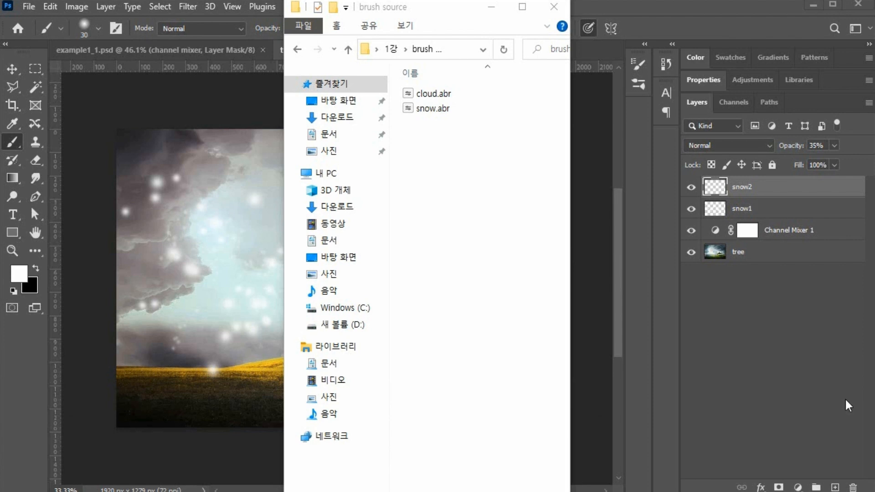
click(206, 181)
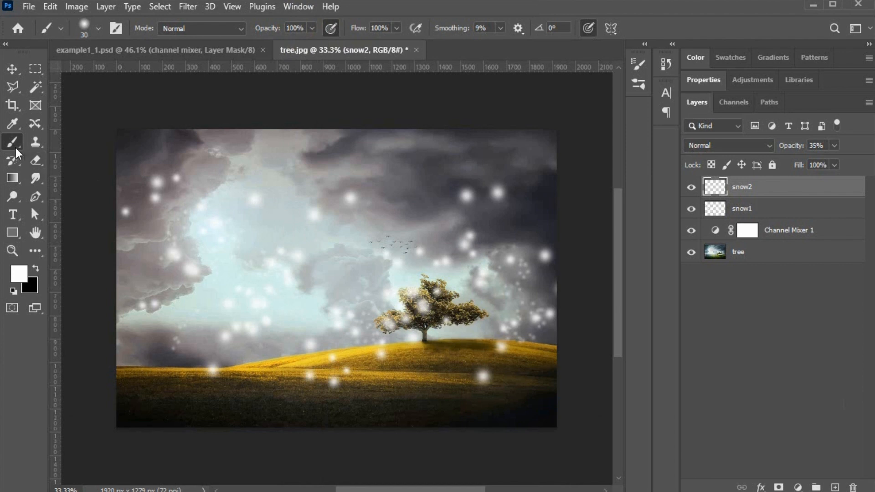
Step: Import the snow.abr brush file from the brush source folder of 1강 on the desktop
click(98, 26)
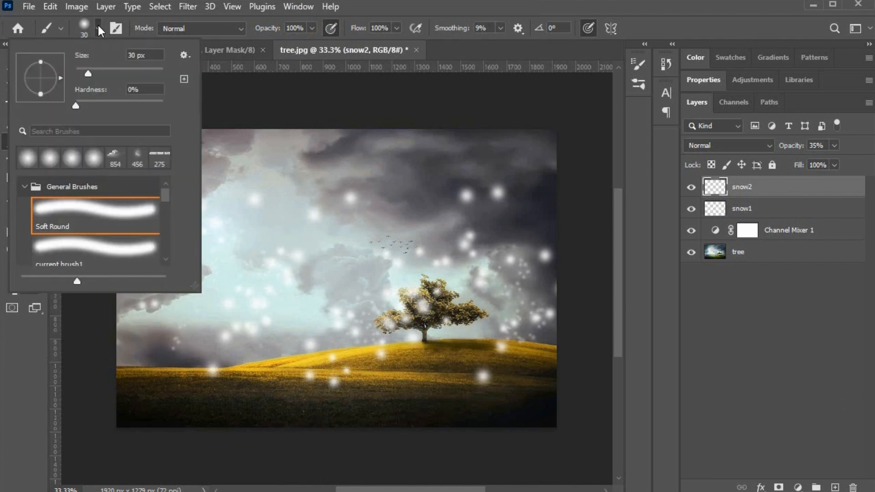
click(184, 55)
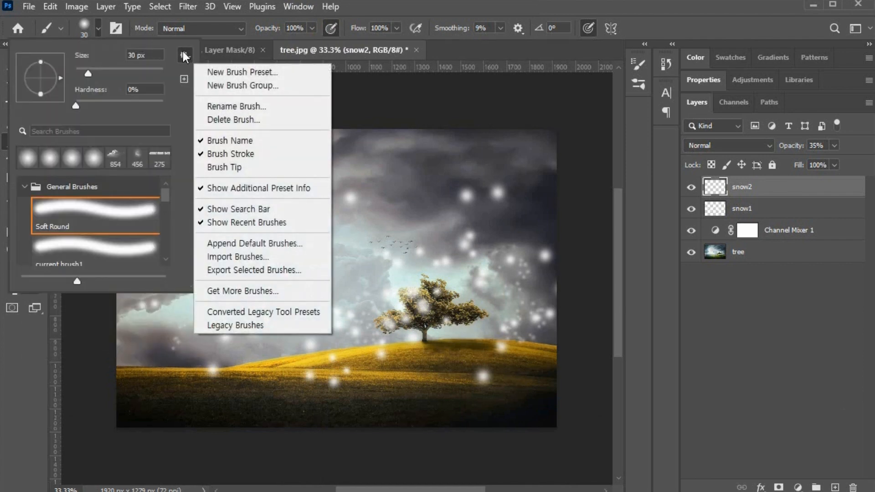
click(303, 256)
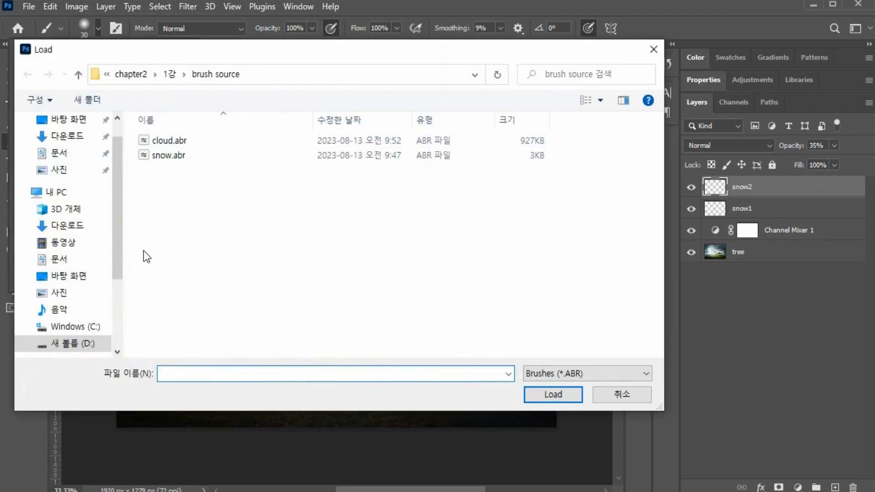
click(71, 276)
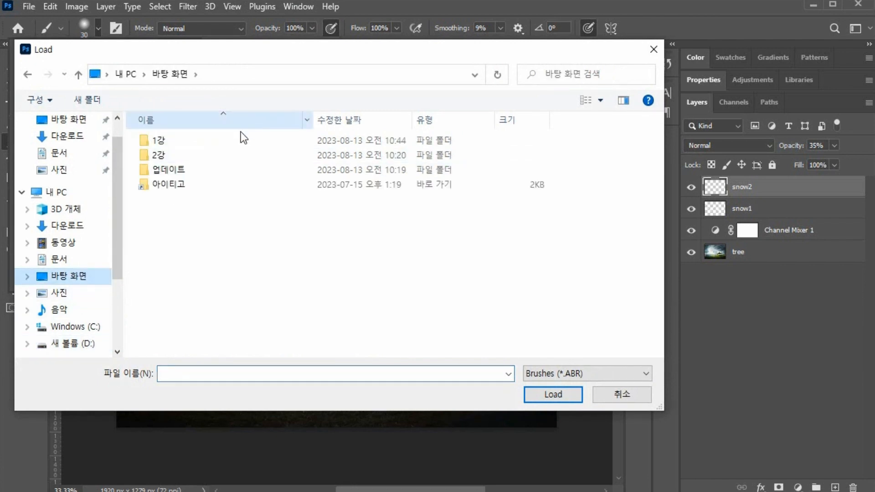
double_click(176, 140)
double_click(176, 141)
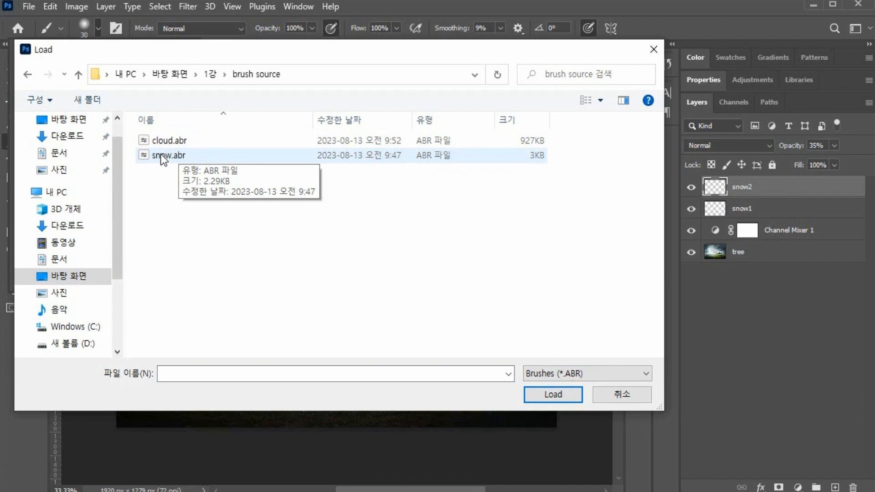
click(165, 157)
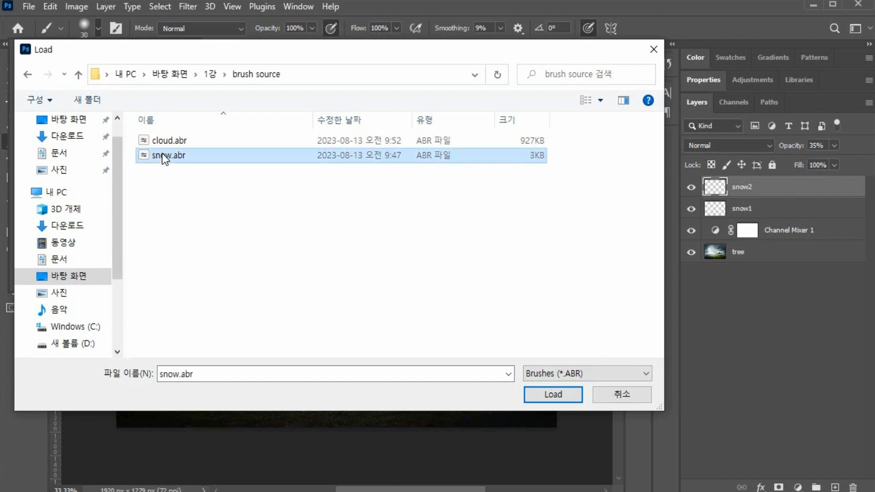
double_click(165, 157)
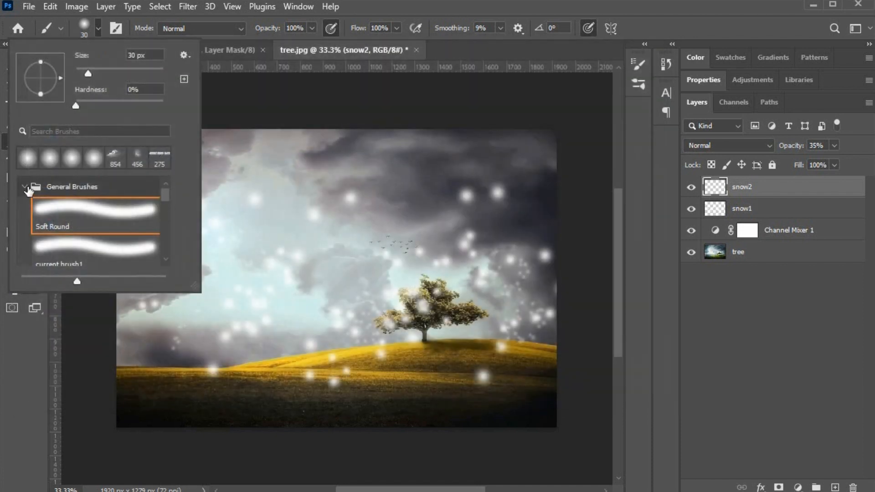
Step: Collapse the General Brushes group, expand the imported snow group and select its brush 1
click(25, 187)
scroll(171, 210, down, 1)
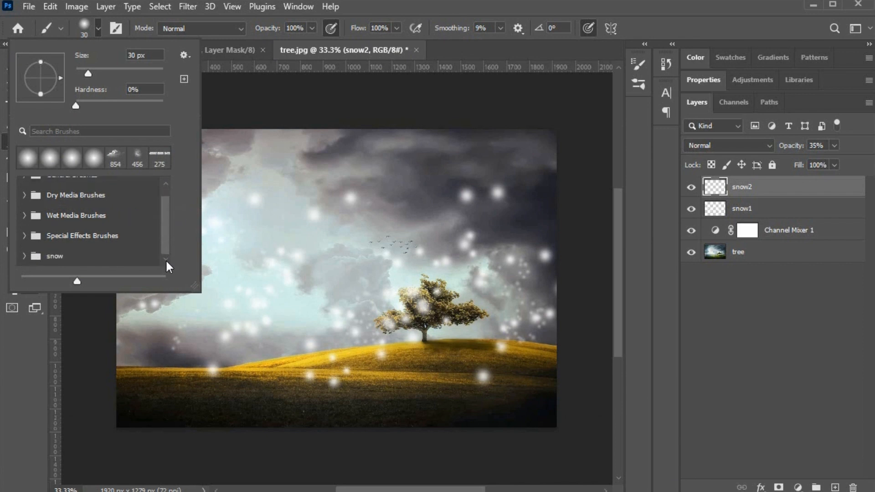
click(25, 256)
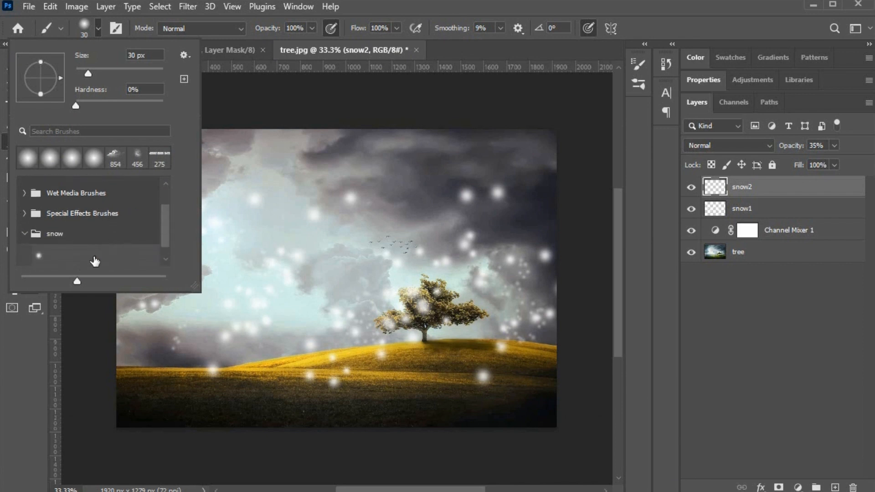
click(78, 261)
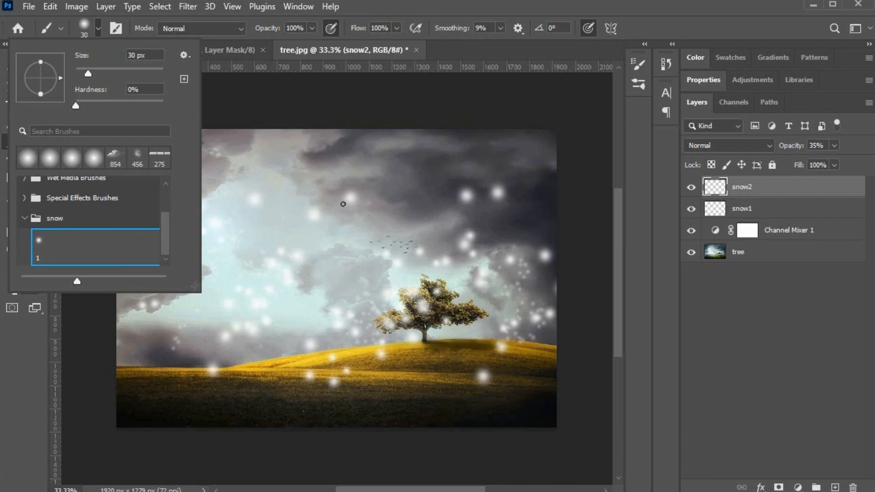
Step: Make snow1 the active layer and set the brush size to 100 px
click(770, 209)
click(778, 209)
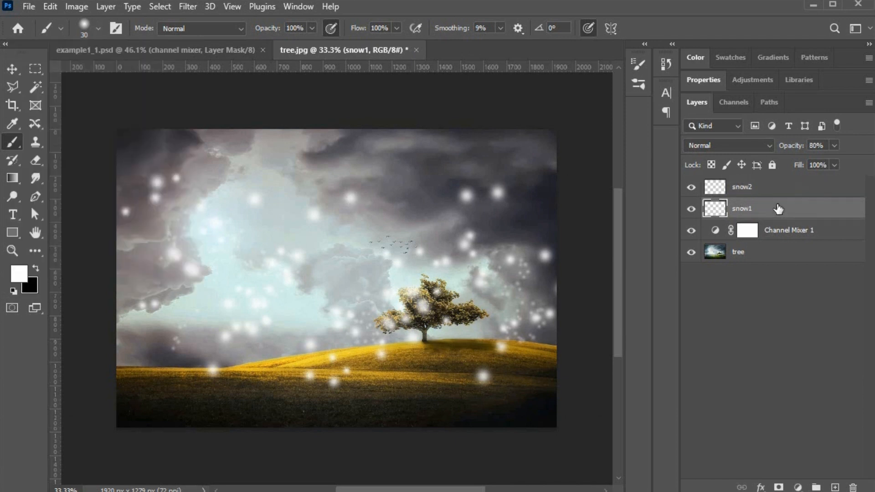
click(98, 29)
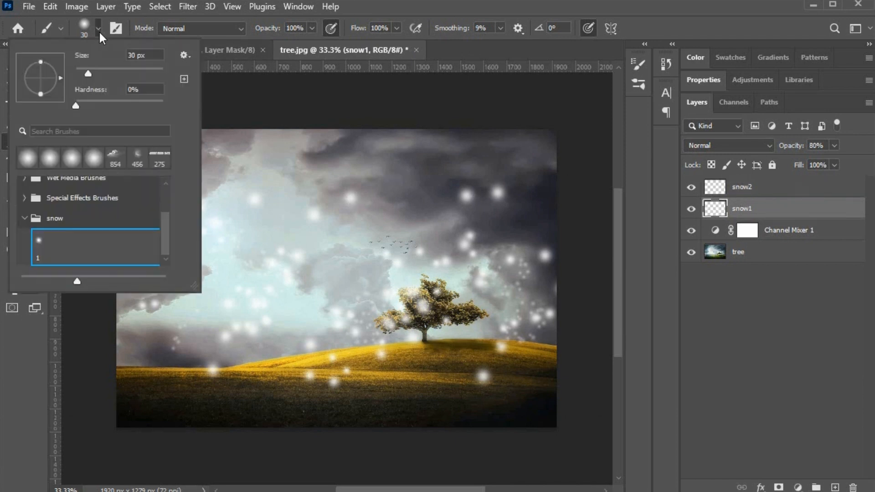
click(129, 56)
text(100)
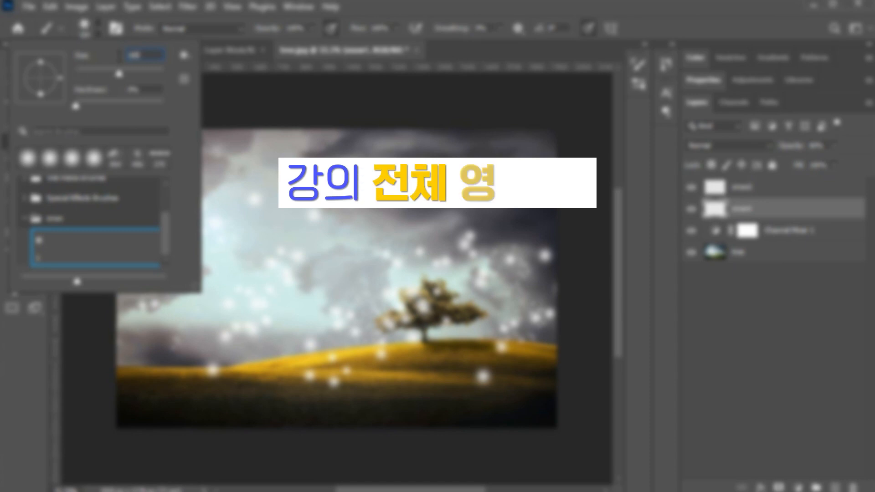
key(Return)
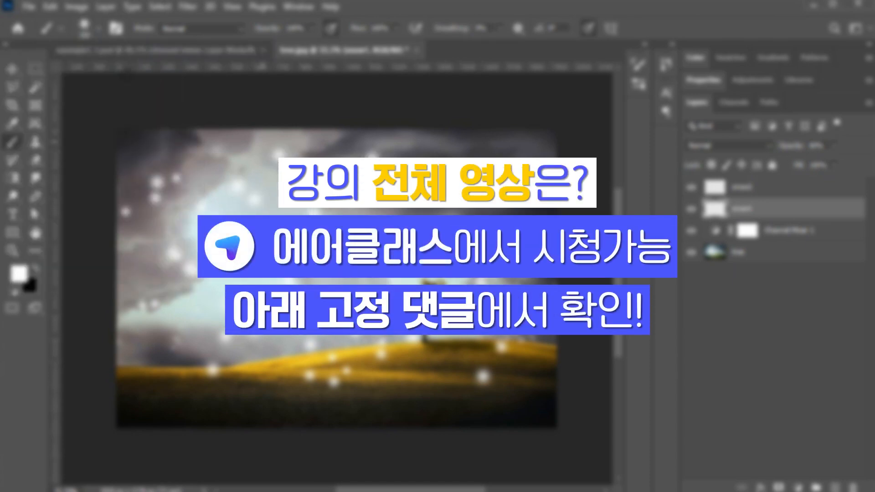
Step: Paint more large white snowflakes across the sky and above the field on the snow1 layer with the 100 px brush
click(101, 29)
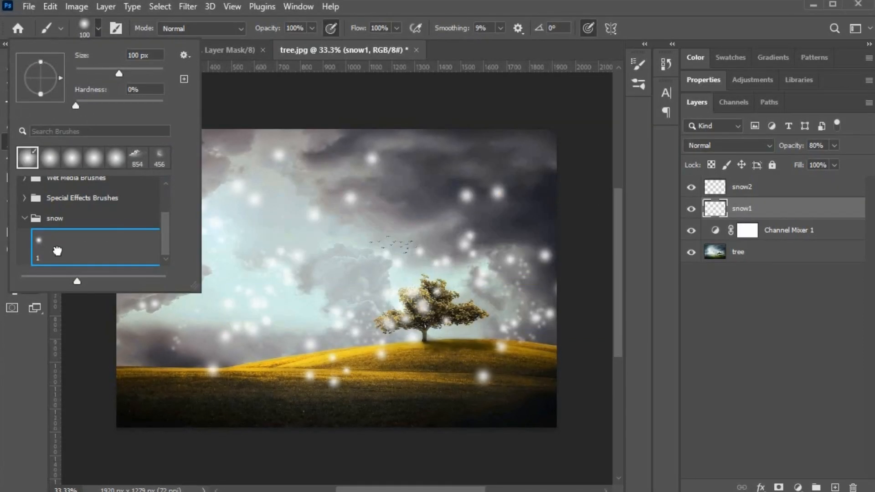
click(376, 199)
click(409, 218)
click(413, 192)
click(491, 212)
click(523, 237)
click(519, 212)
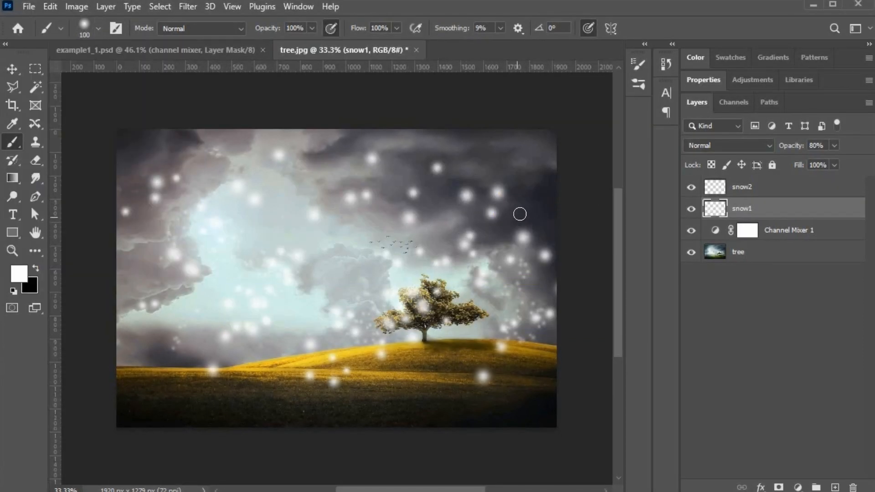
click(445, 221)
click(134, 255)
click(227, 338)
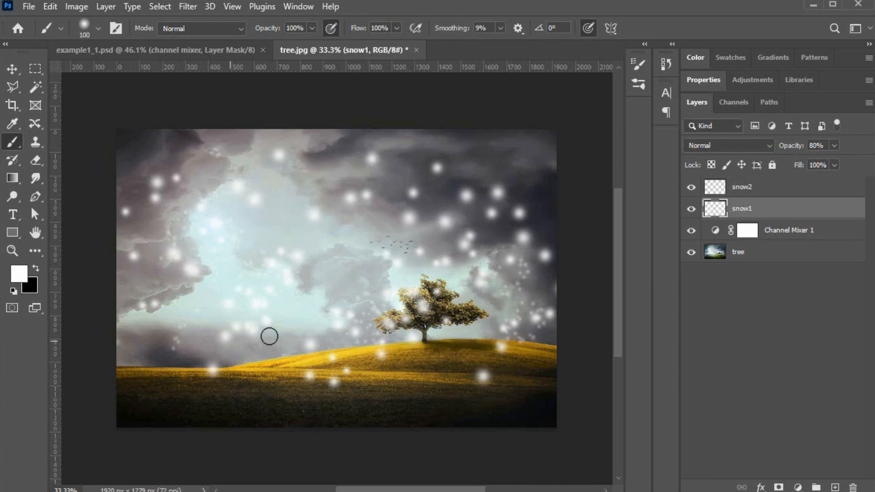
click(269, 336)
Step: Switch to File Explorer, view the contents of the 1강 folder, and return to Photoshop
key(alt+Tab)
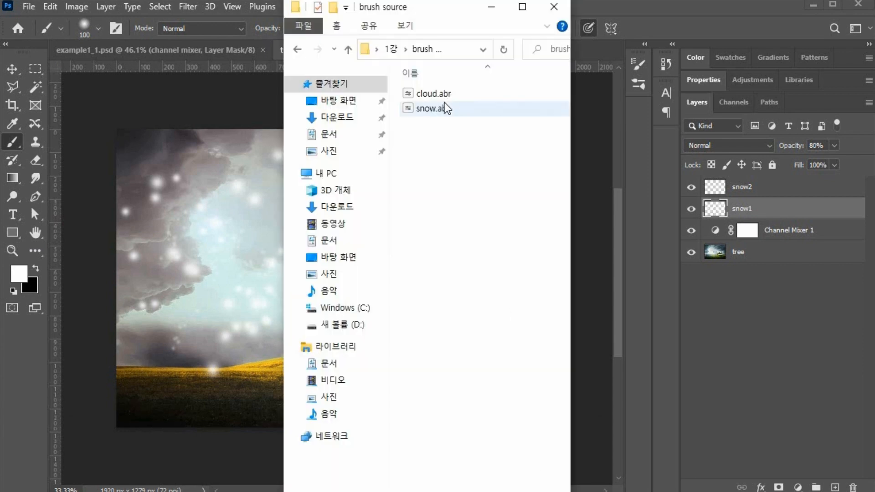
click(390, 50)
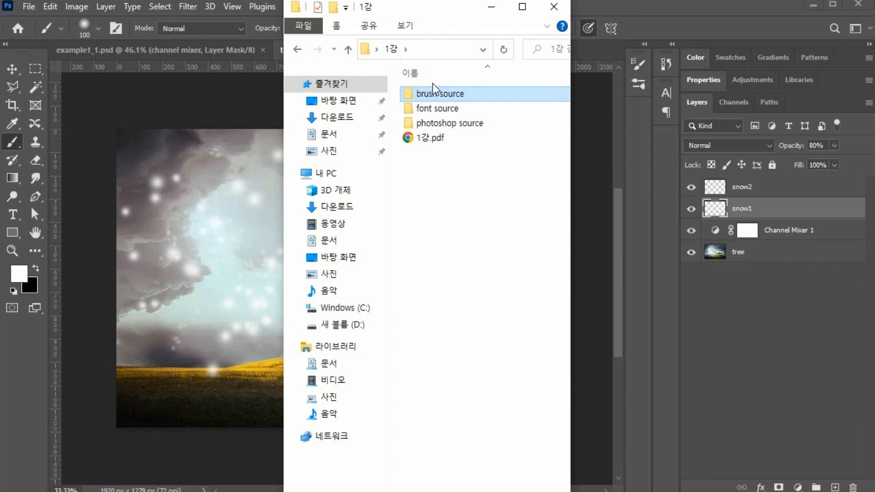
key(alt+Tab)
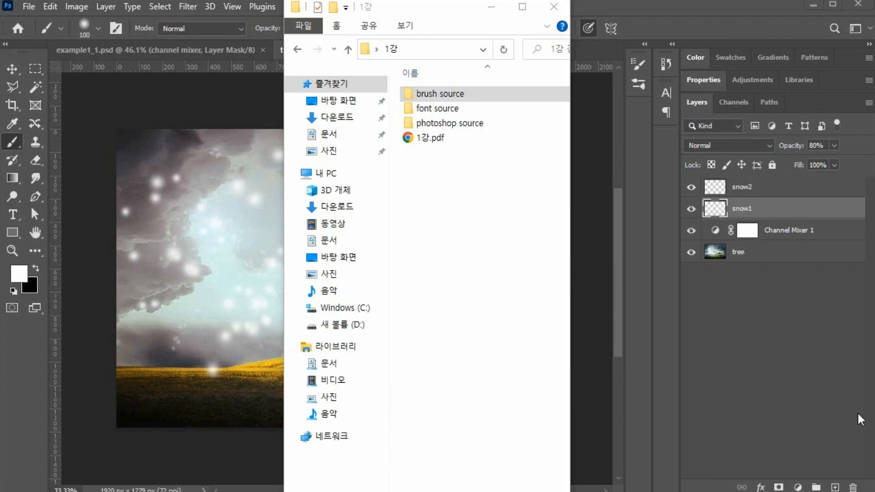
click(176, 310)
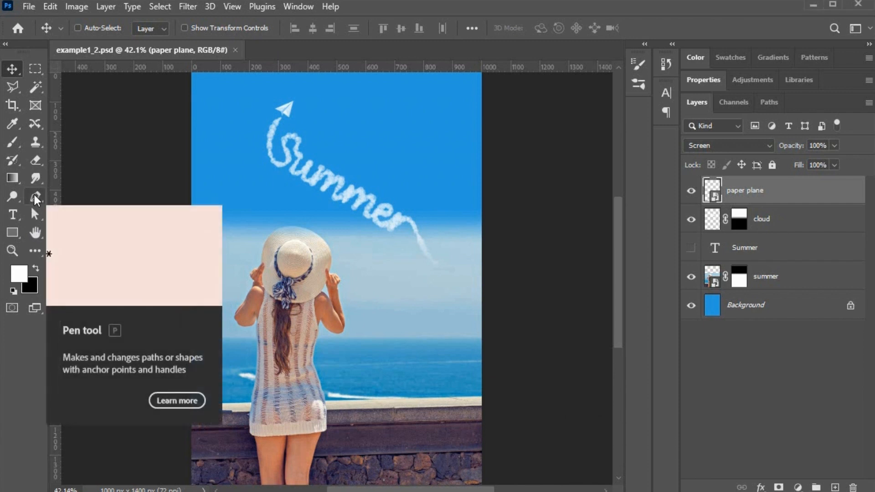
Step: Activate the Rectangle tool in example1_2.psd, check its drawing modes and view the document's saved paths
click(9, 233)
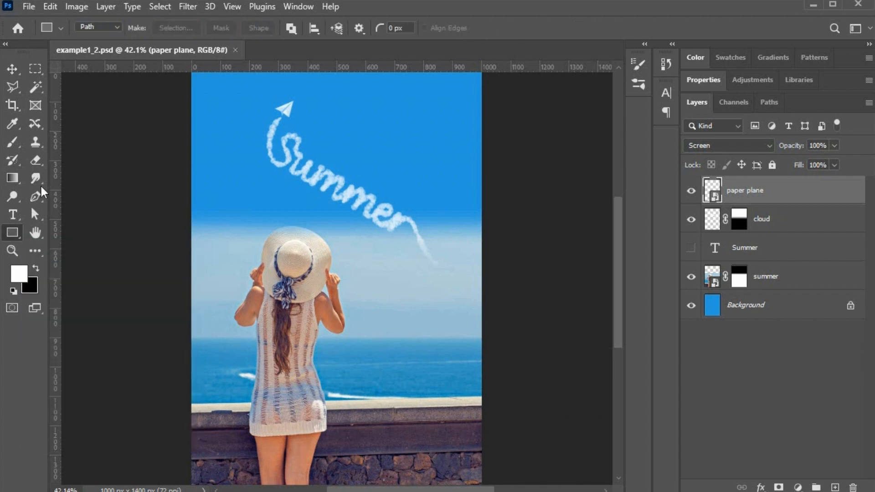
click(115, 27)
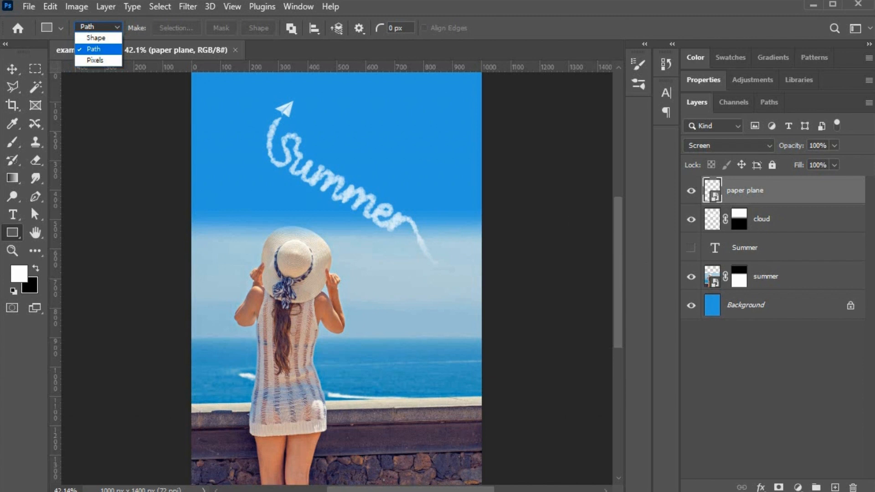
click(771, 102)
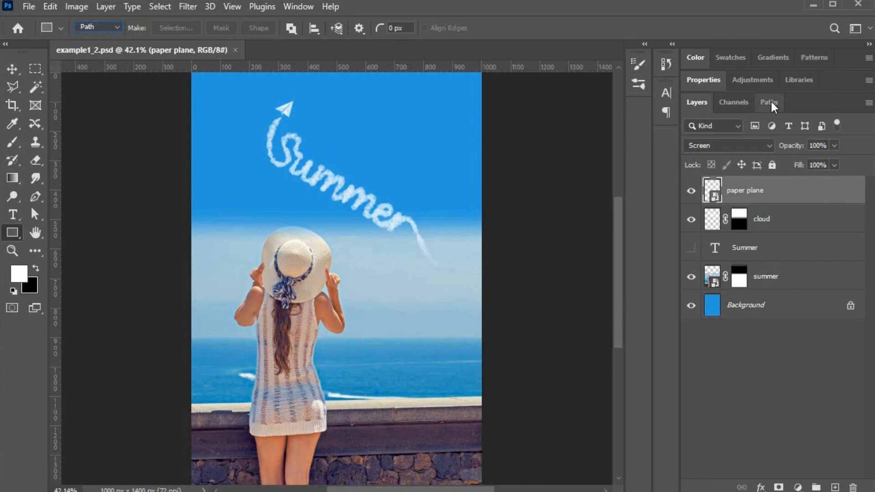
click(771, 102)
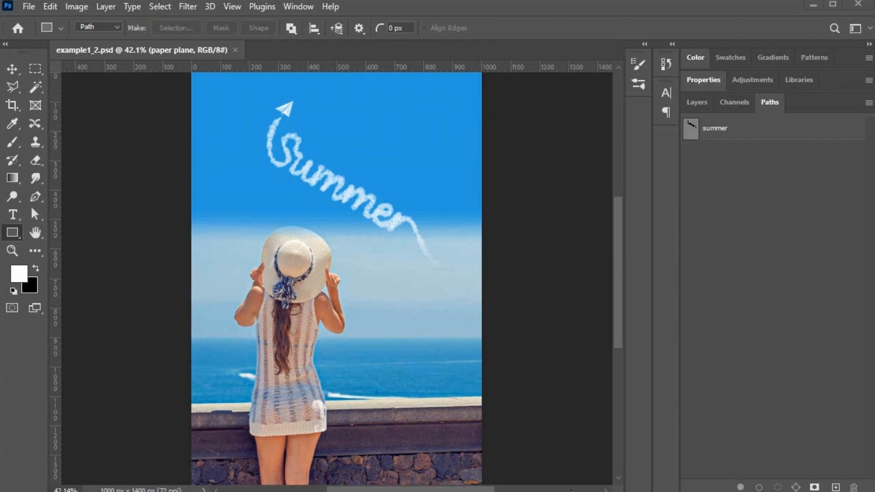
Step: Create a new white document named example1_2, 1000 px wide and 1400 px high at 72 pixels/inch
click(29, 7)
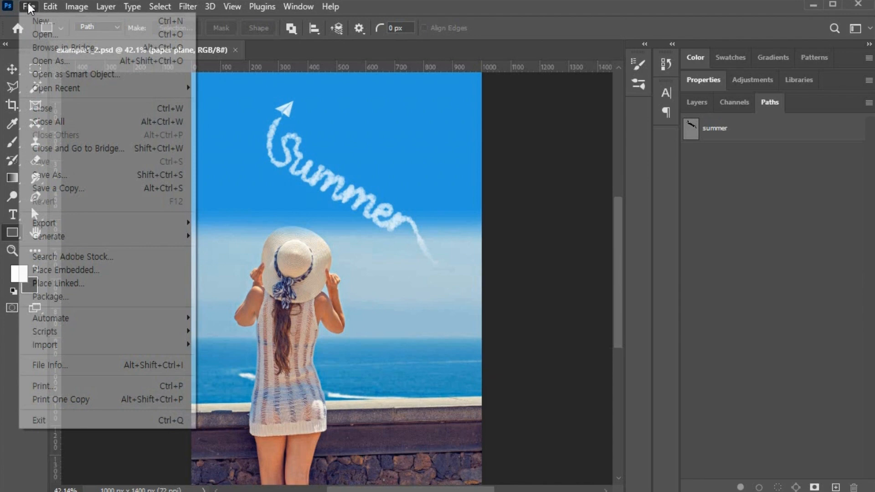
click(50, 18)
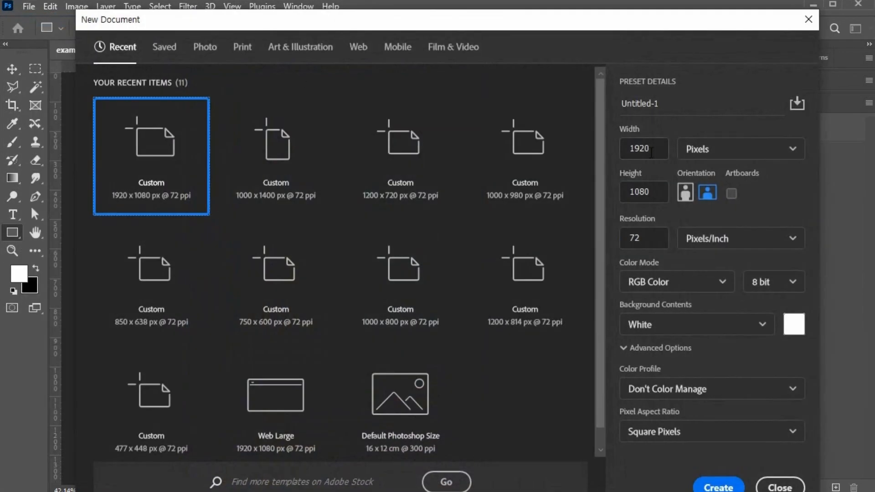
click(648, 104)
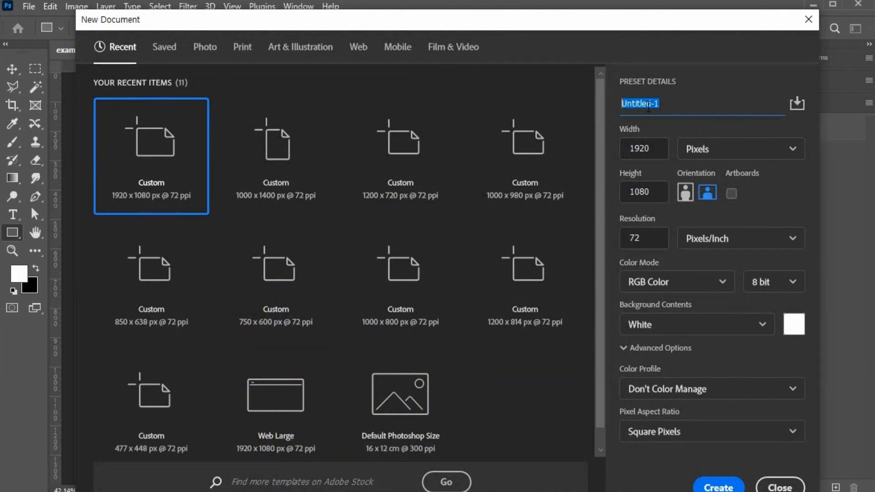
text(example1_2)
key(Tab)
text(1000)
key(Tab)
key(Tab)
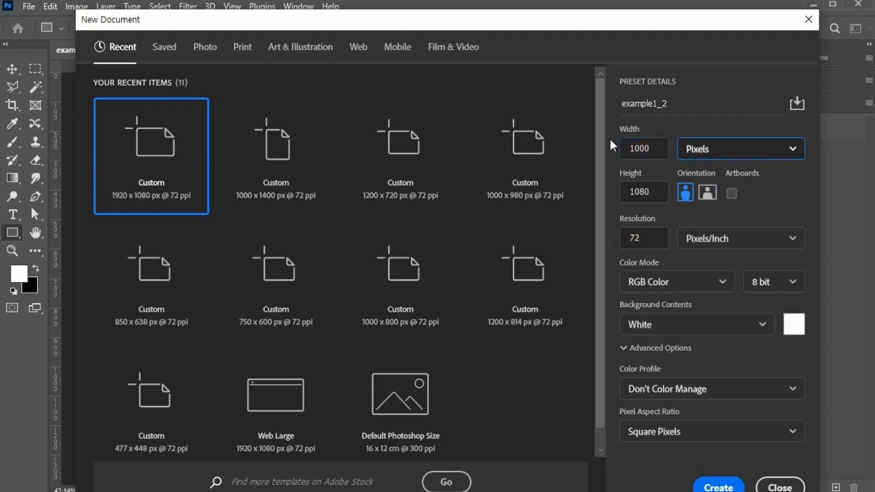
text(1400)
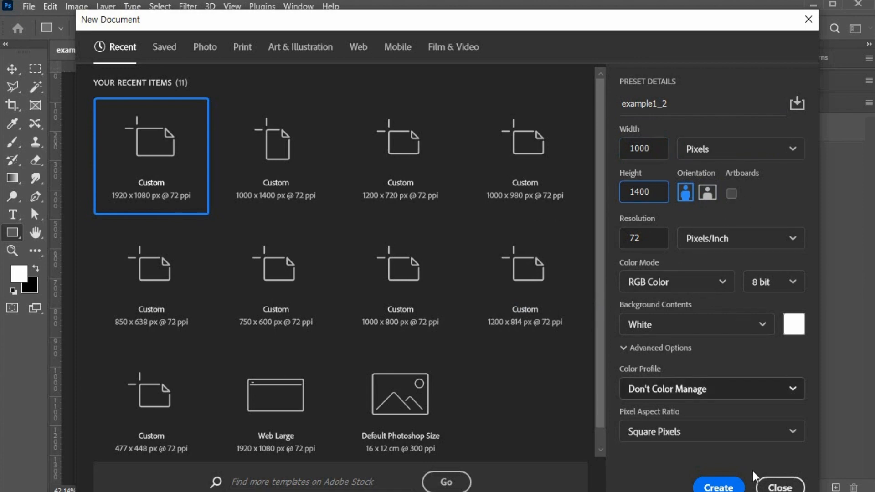
click(722, 485)
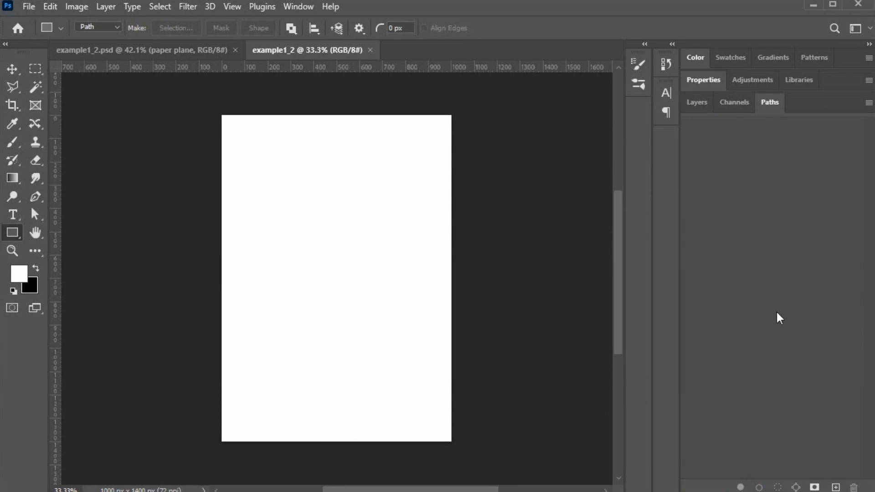
Step: Set the foreground color to #30a0da and fill the background of the new document with it
click(21, 273)
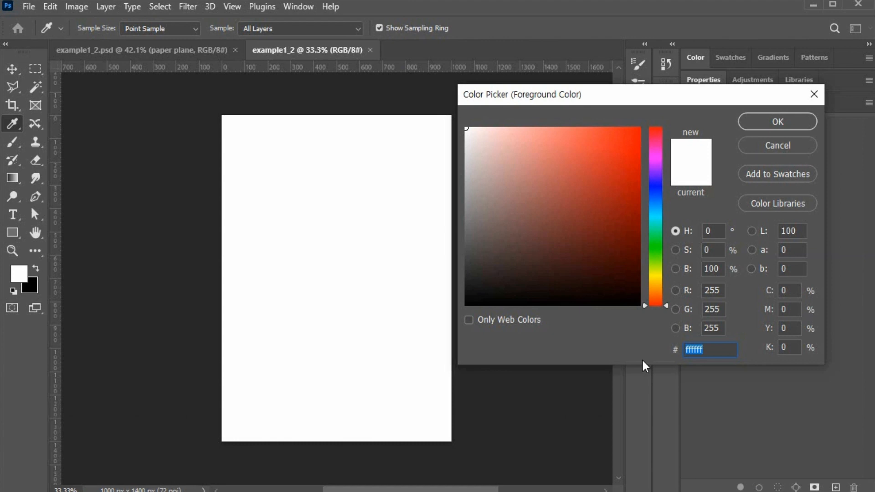
text(30a0da)
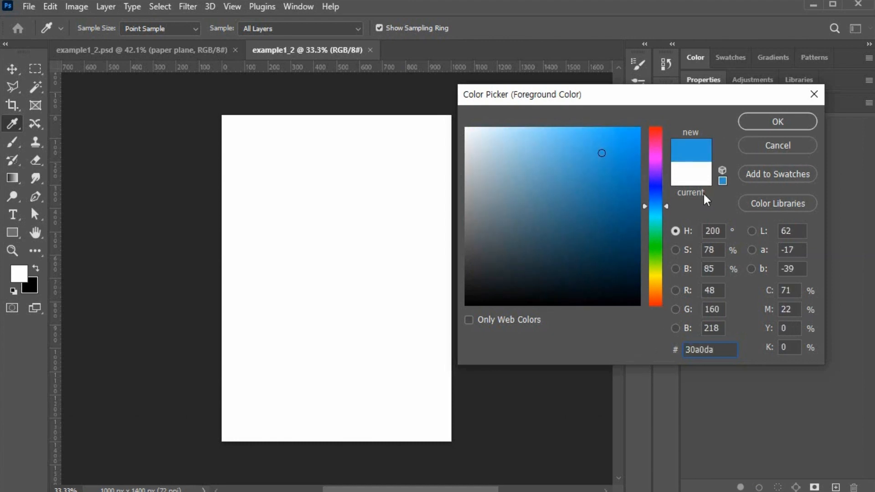
click(796, 121)
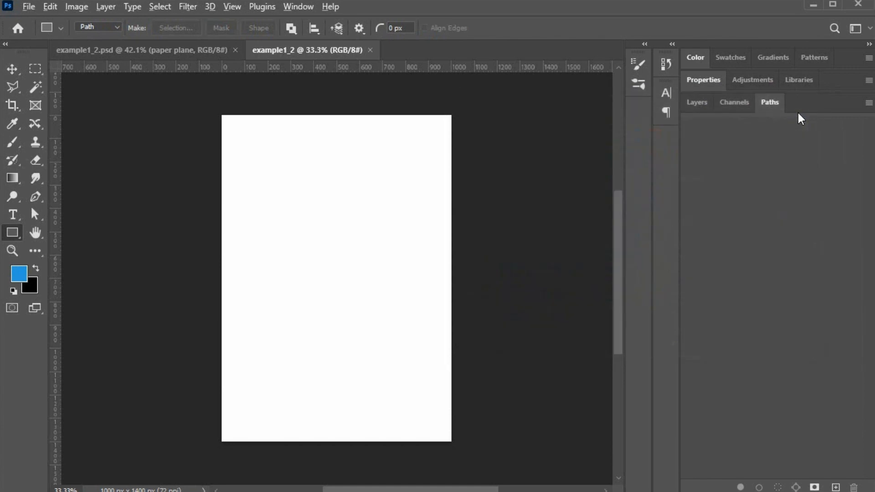
key(alt+BackSpace)
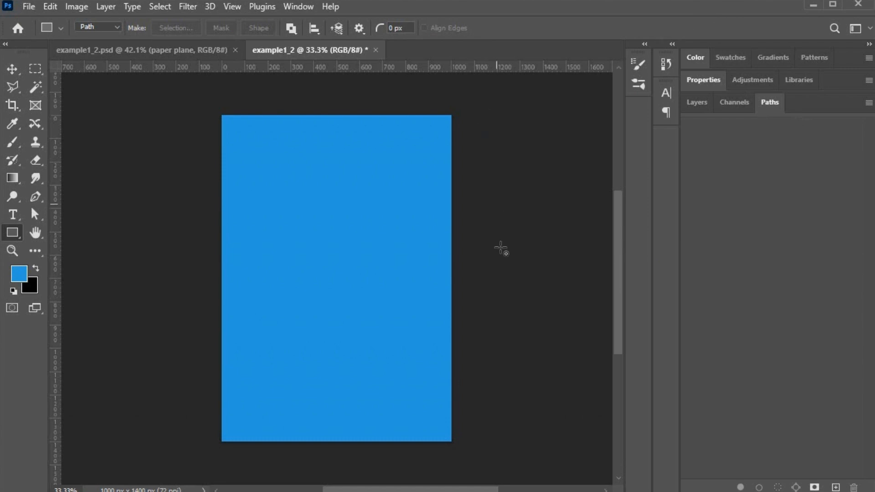
Step: Save the new document to the desktop as example1_2.psd in Photoshop format
key(ctrl+s)
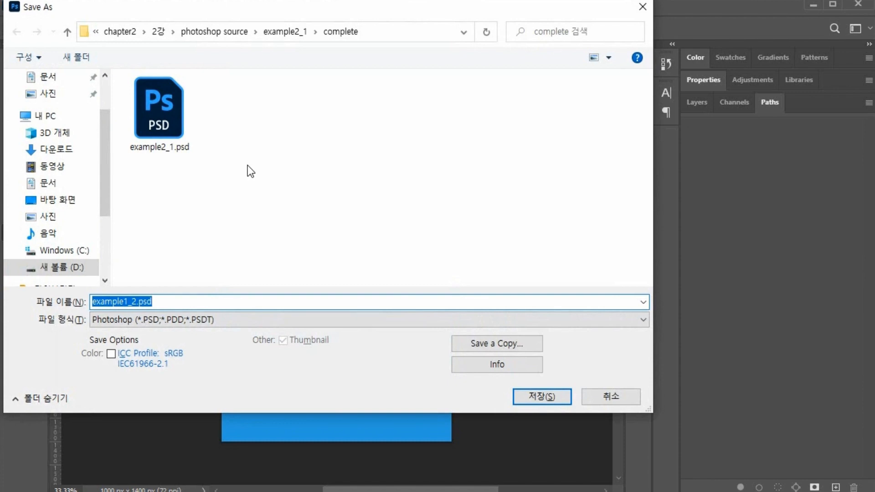
click(86, 199)
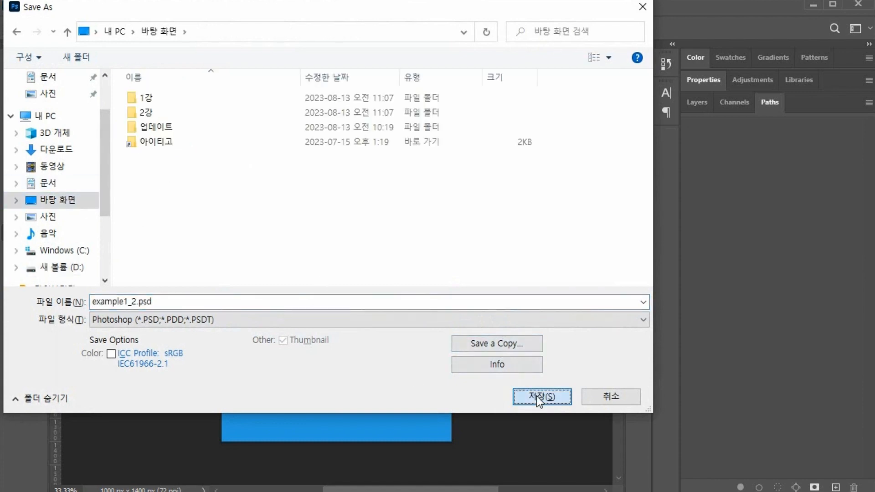
click(537, 396)
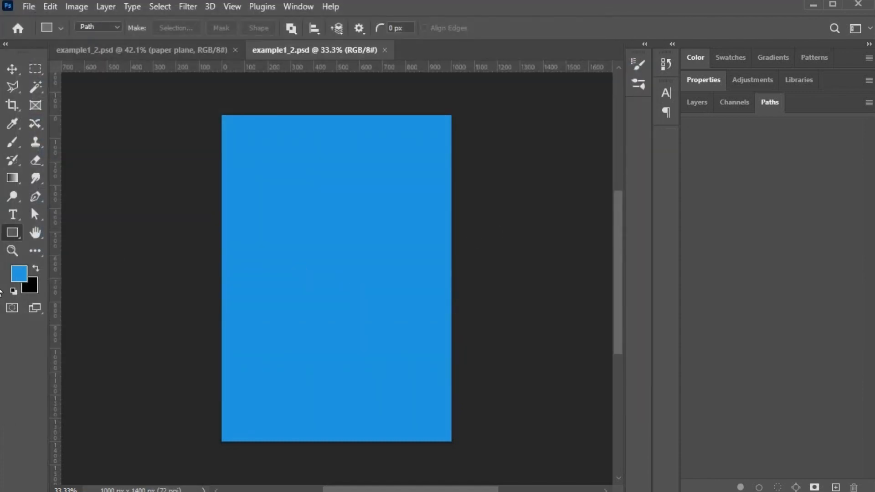
Step: Set the Rectangle tool to Shape mode with a white fill
double_click(35, 233)
drag(369, 169, 403, 326)
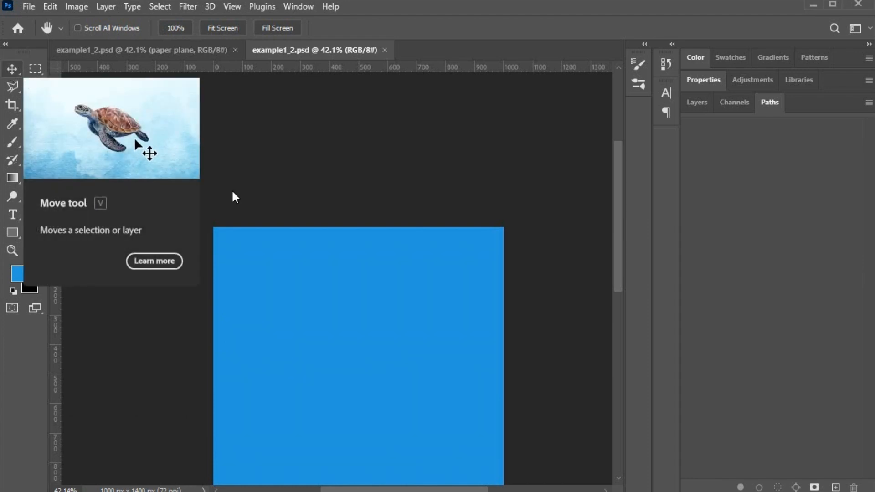
click(12, 214)
click(19, 232)
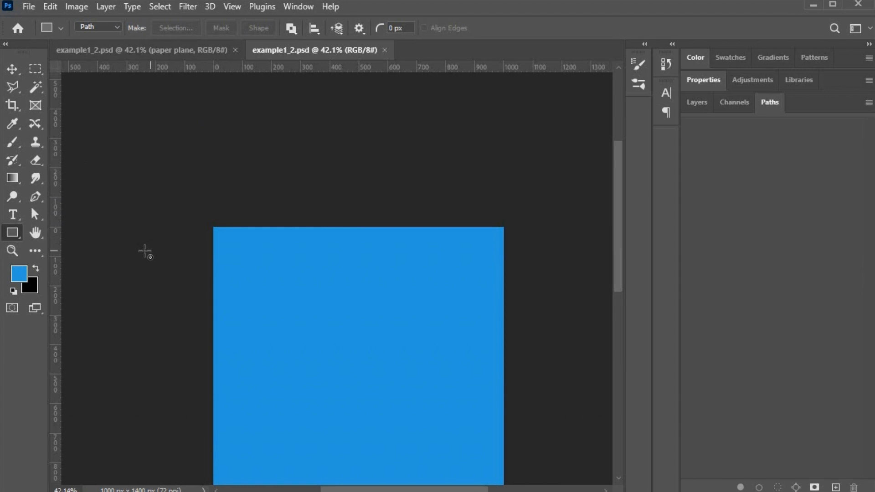
click(117, 27)
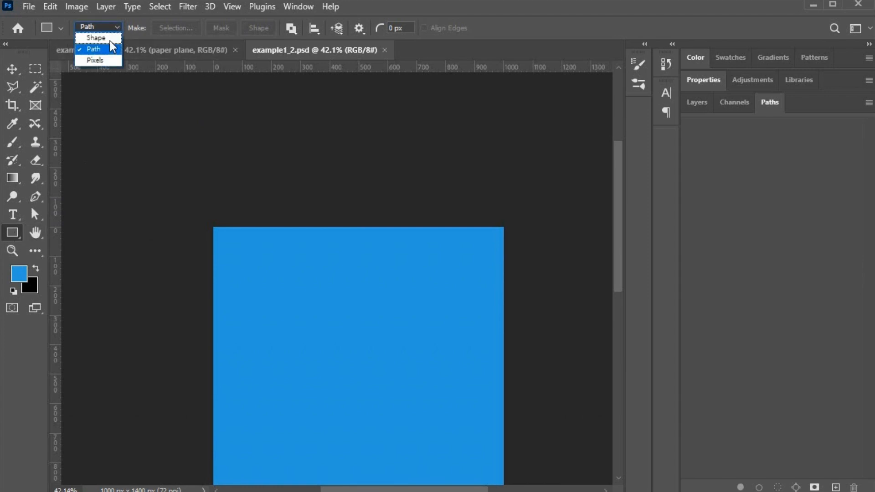
click(110, 39)
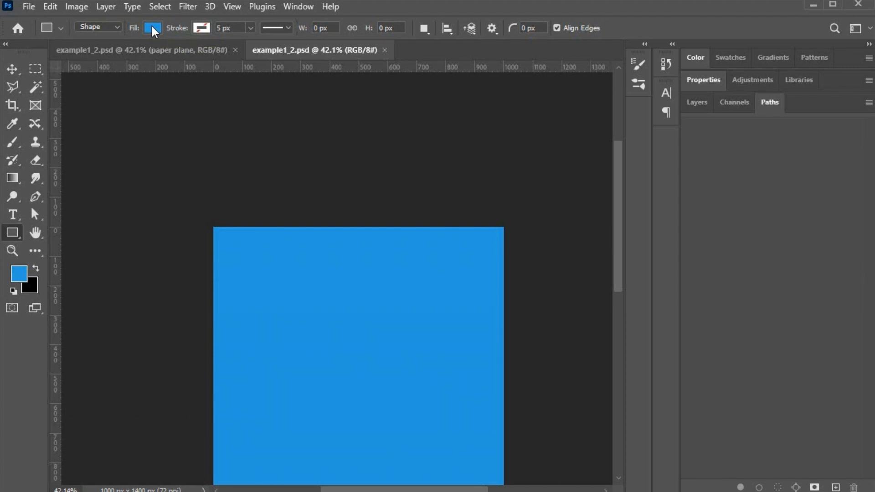
click(152, 28)
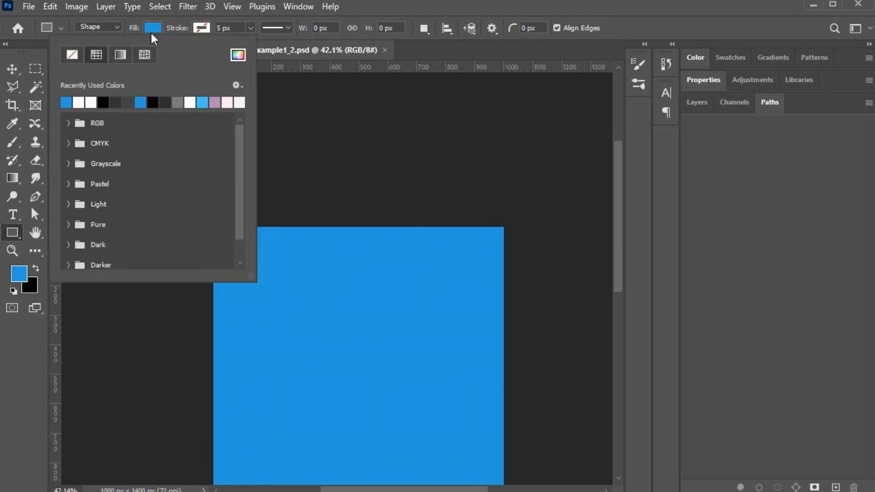
click(91, 102)
Step: Draw a white square of about 403 px in the upper part of the canvas and round all its corners to about 58 px
click(701, 102)
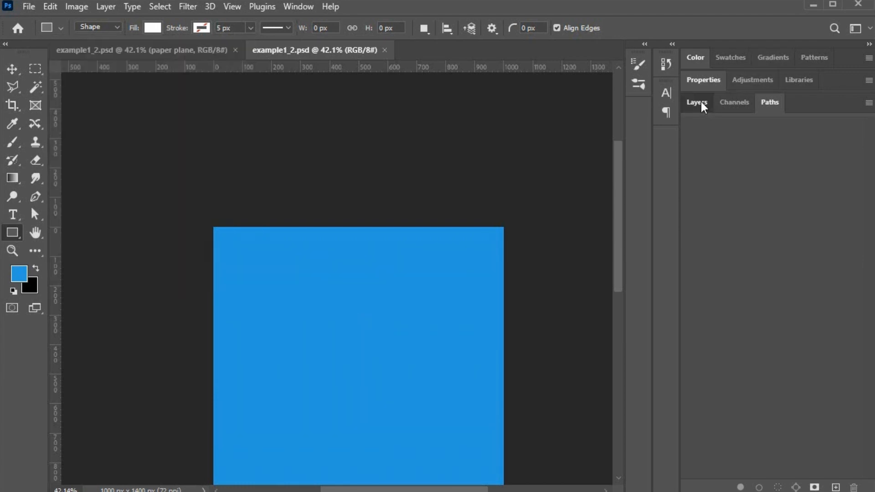
click(701, 102)
drag(290, 259, 435, 374)
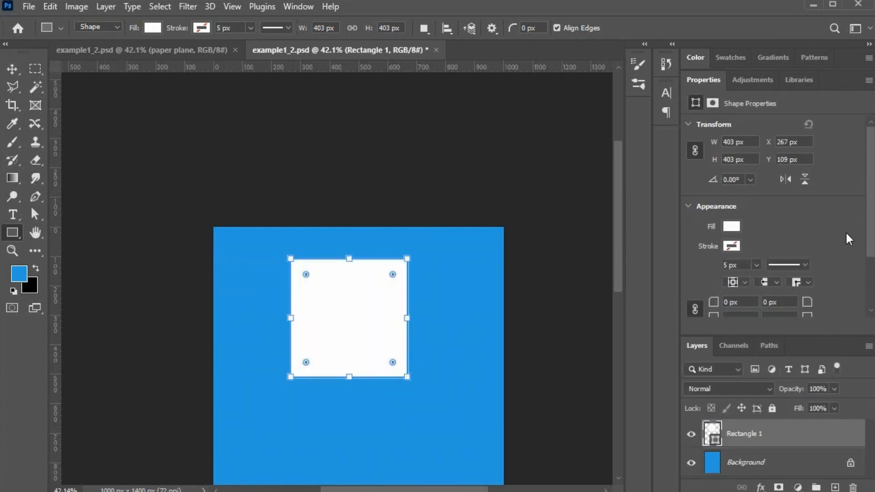
scroll(871, 246, down, 3)
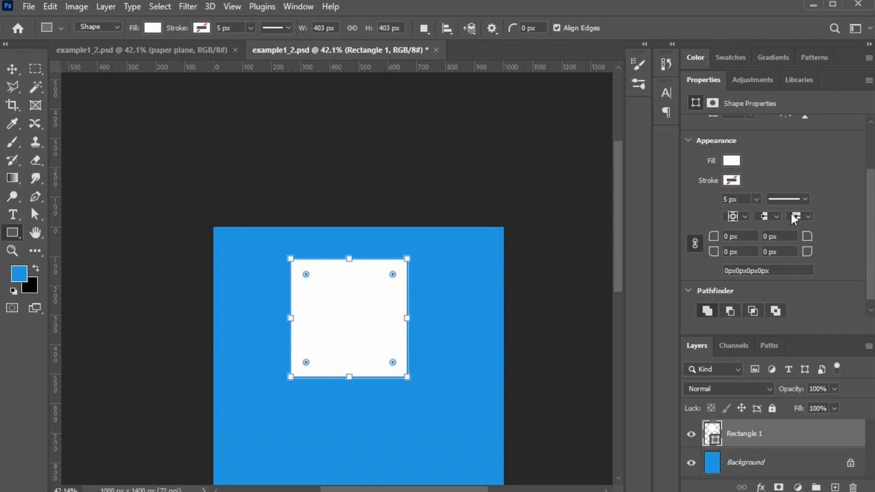
drag(714, 240, 755, 247)
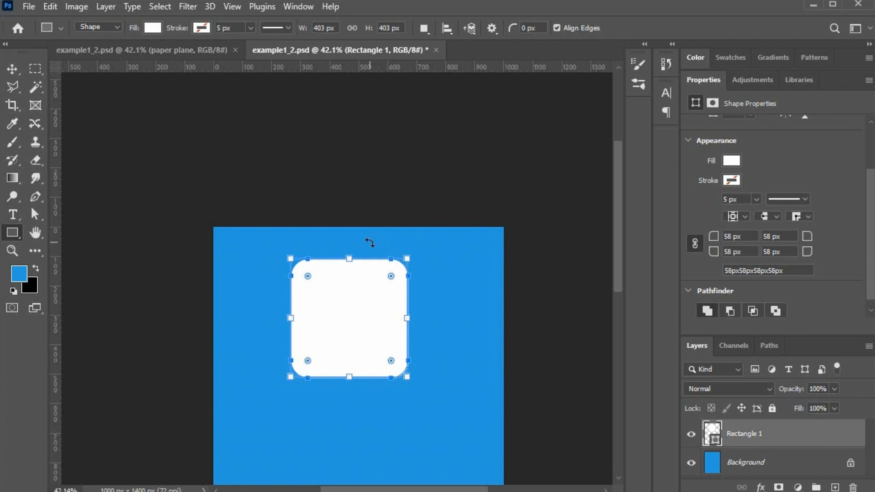
Step: Draw a second white rectangle of about 306 x 310 px overlapping the rounded square's upper-right corner, and collapse the shape properties
drag(376, 237, 405, 266)
drag(451, 309, 464, 328)
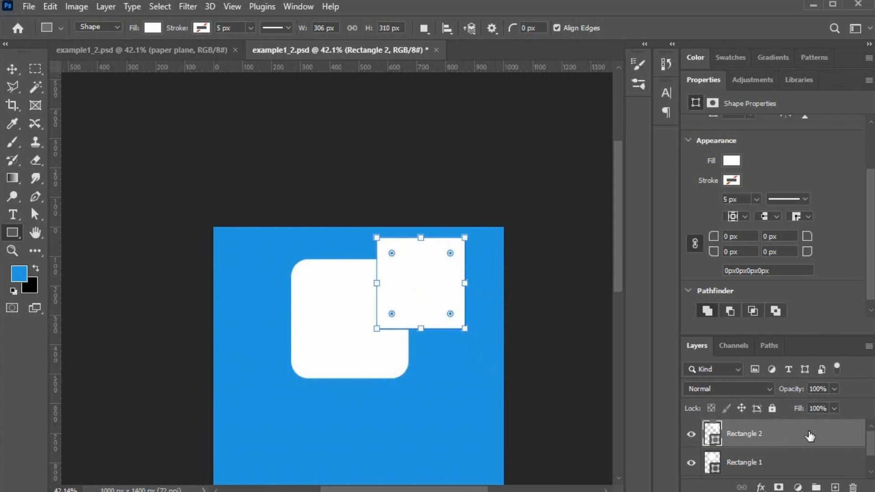
double_click(706, 83)
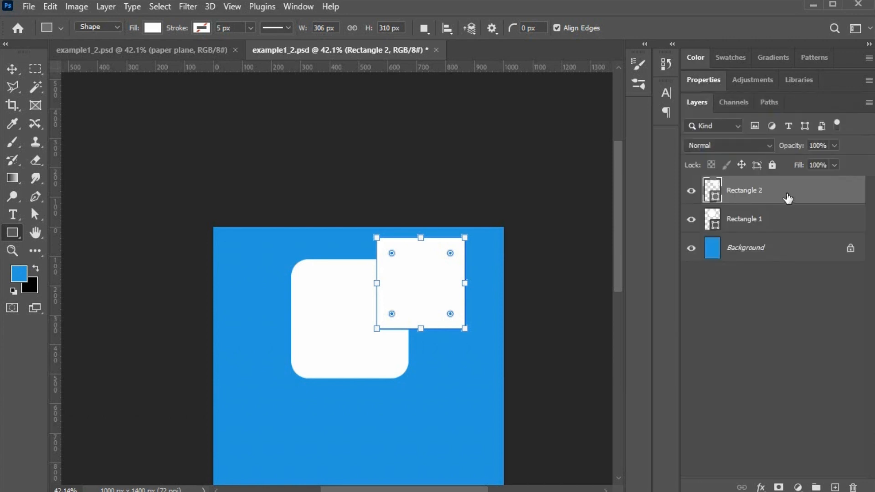
Step: Compare which paths are listed with the Background layer active and with the Rectangle 2 layer active
click(770, 104)
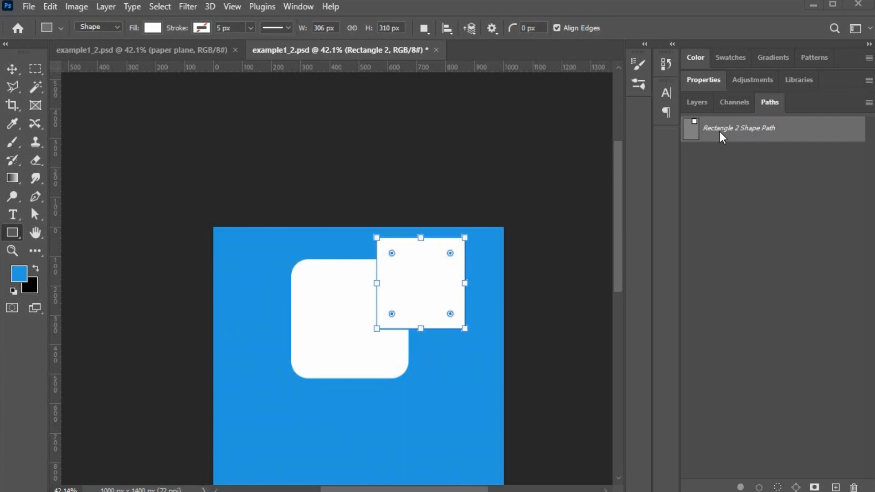
click(695, 102)
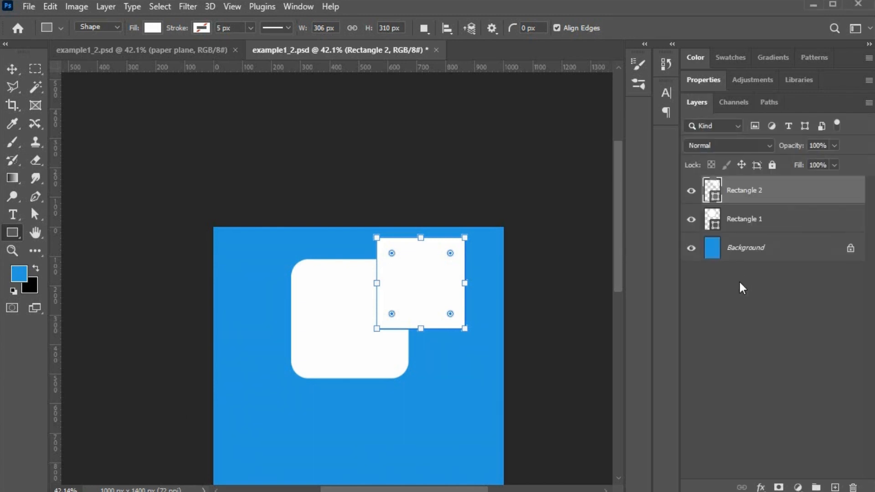
click(778, 250)
click(769, 103)
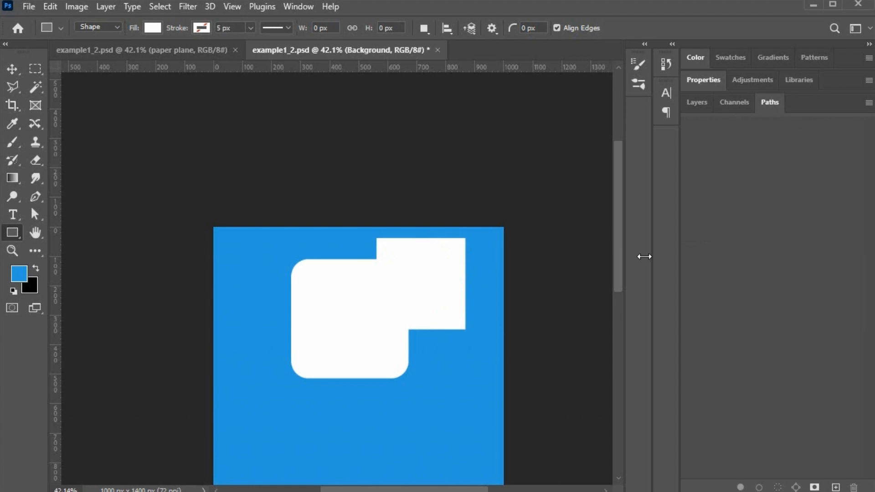
click(696, 104)
click(774, 195)
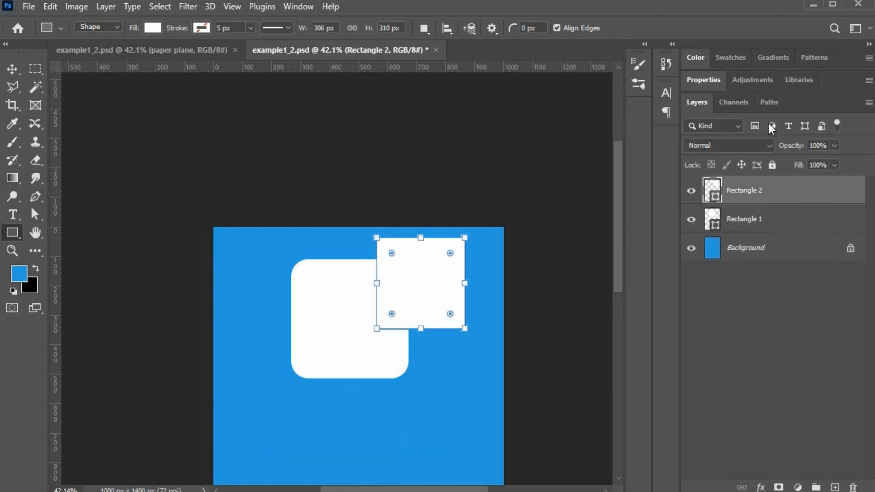
click(769, 102)
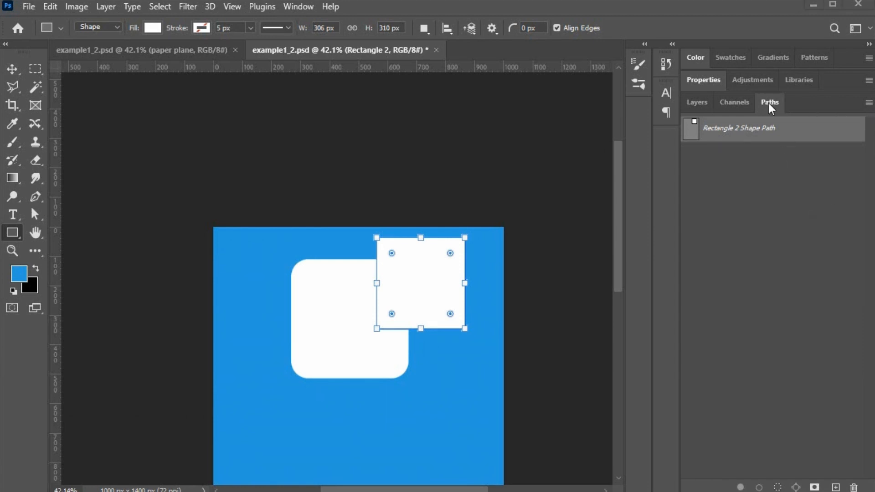
Step: Move the Paths panel into the collapsed dock with the brush panels and expand it there
drag(769, 103, 628, 105)
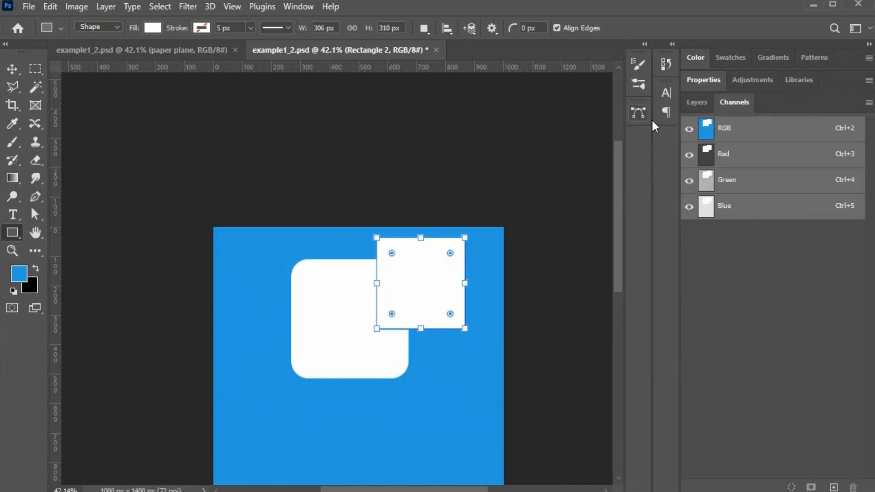
click(645, 45)
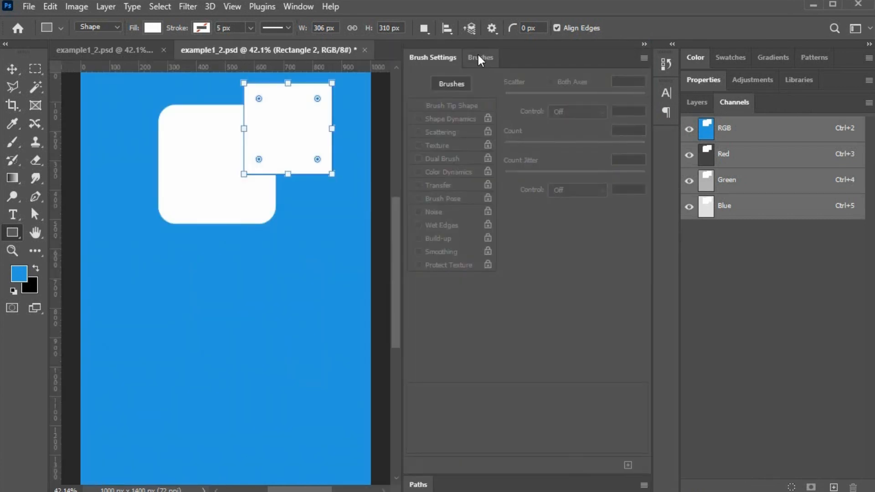
click(415, 484)
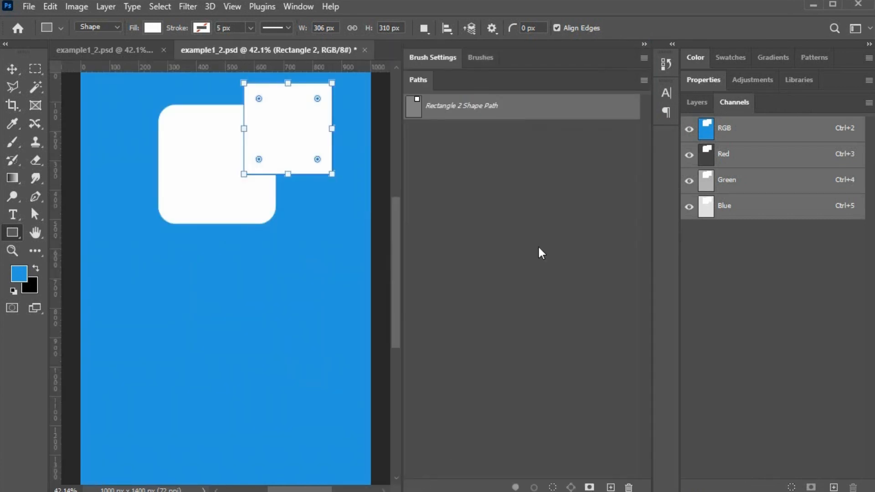
Step: Save the Rectangle 2 shape path as a permanent path named path1
click(645, 79)
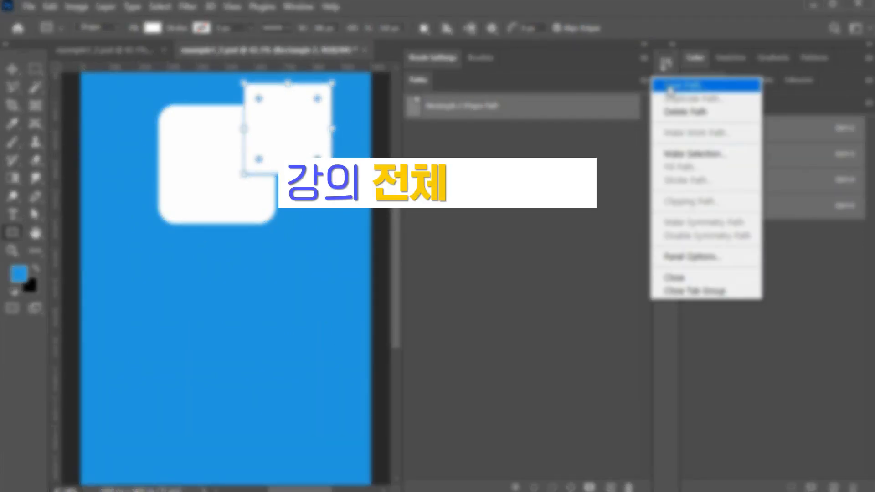
click(669, 87)
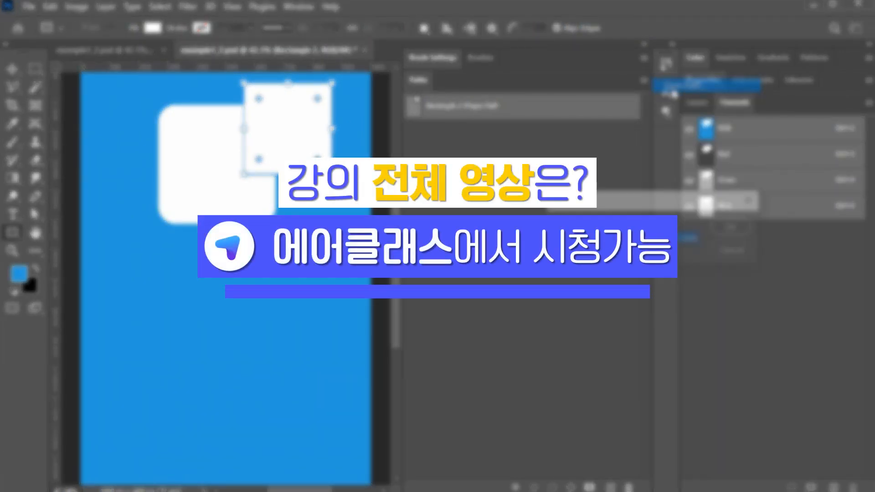
key(BackSpace)
text(path1)
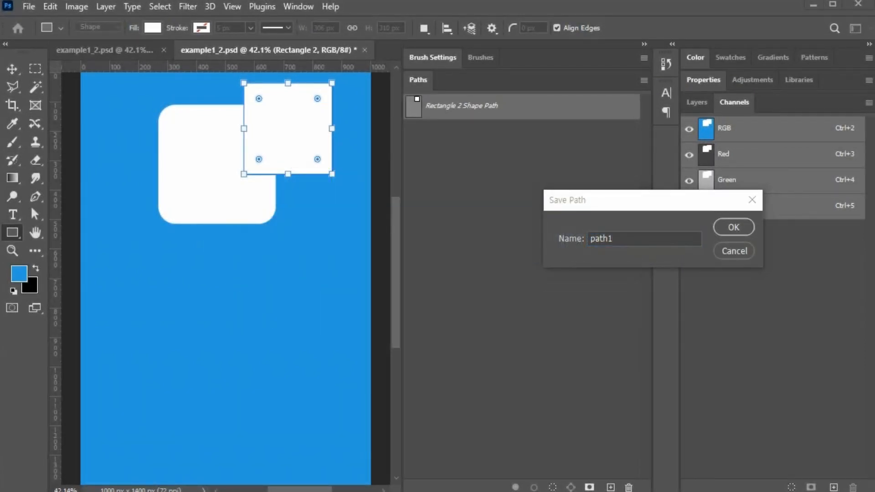
click(734, 228)
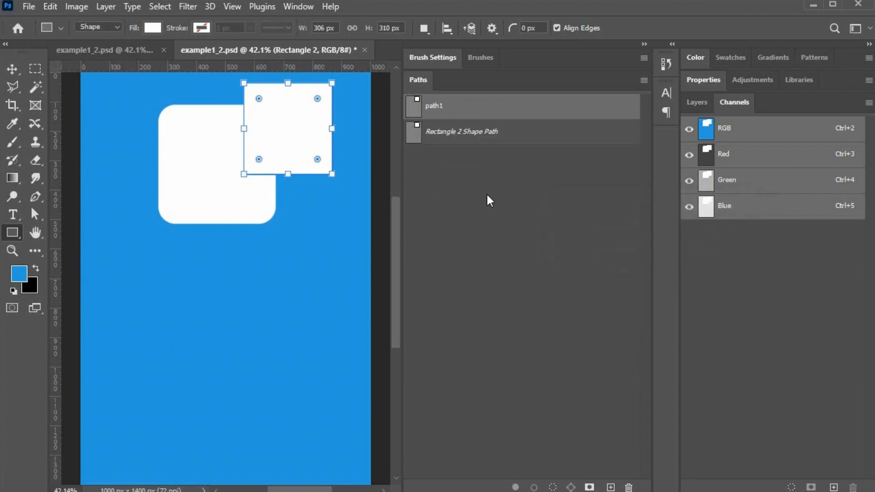
Step: Check which paths are listed with the Background layer active, and collapse the expanded Paths dock
click(697, 103)
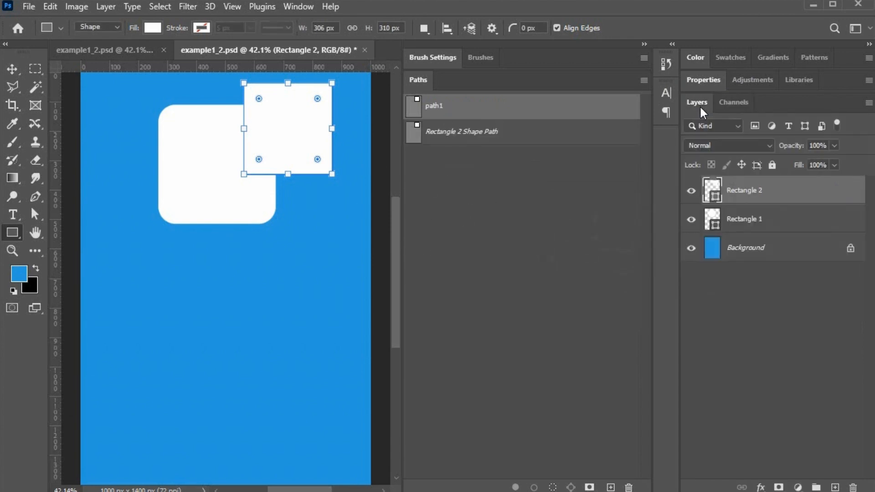
click(780, 251)
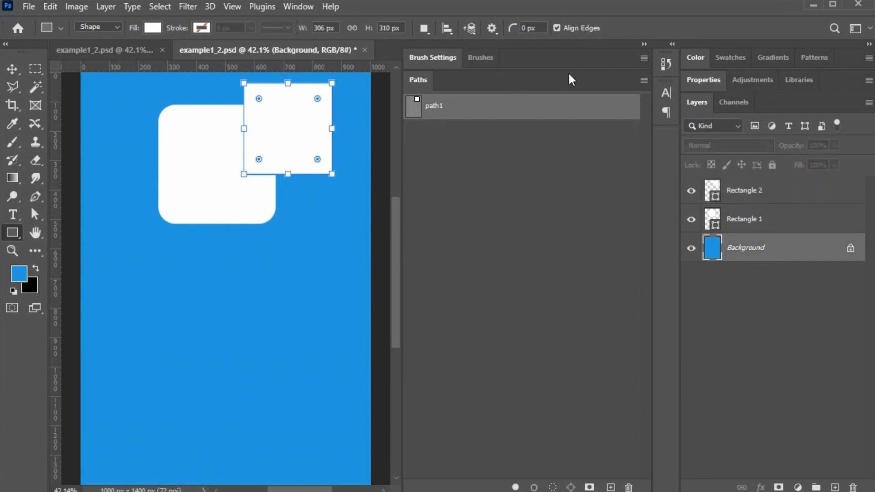
click(643, 44)
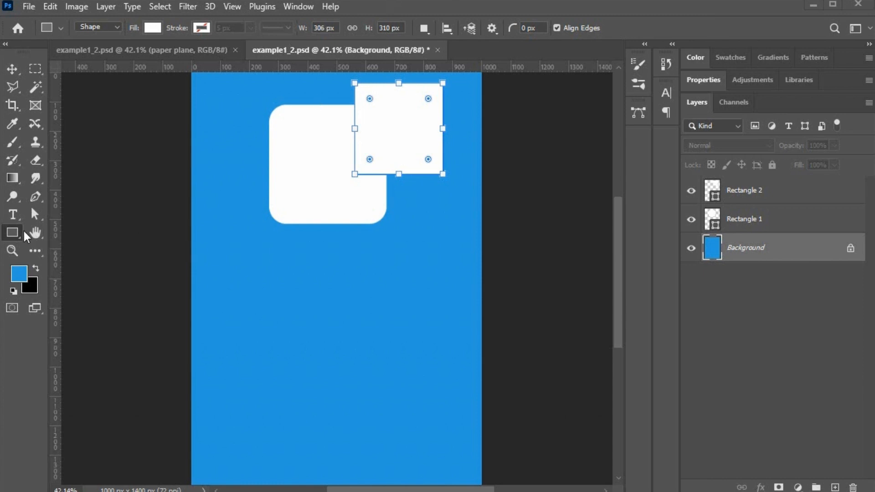
Step: Set the Rectangle tool to Path mode and, with Rectangle 1 active, draw a rectangular path of about 393 x 352 px below the white shapes
click(116, 26)
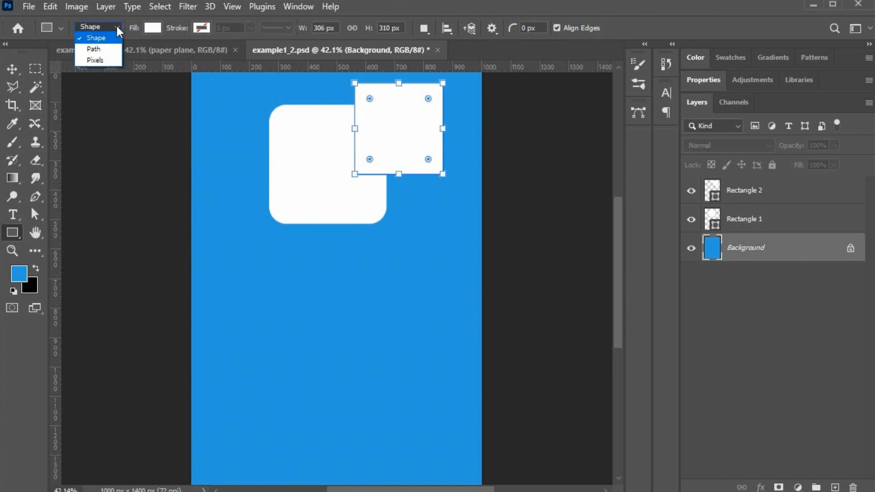
click(115, 47)
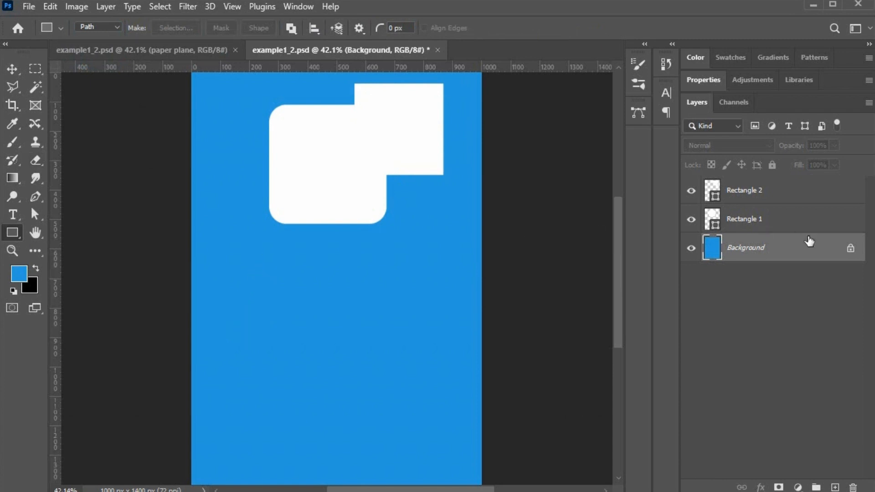
click(760, 229)
drag(304, 254, 419, 358)
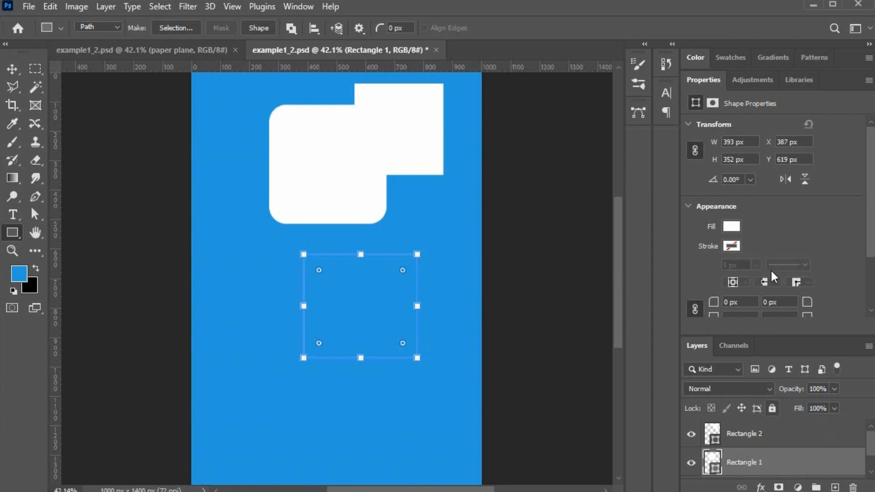
Step: Round all corners of the new rectangular path to about 34 px
double_click(703, 82)
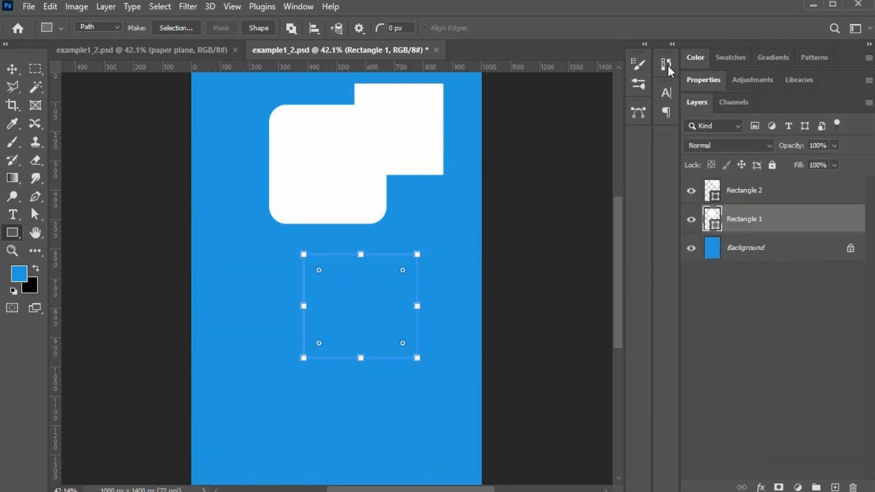
click(699, 79)
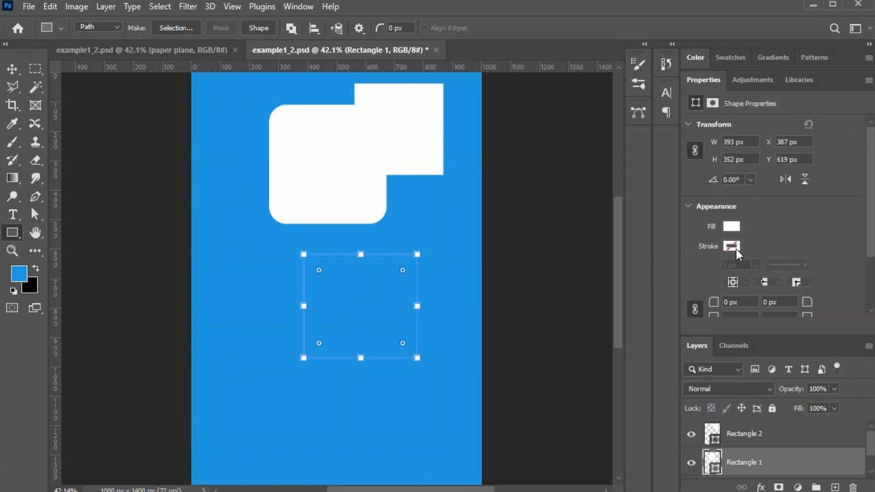
drag(716, 306, 735, 309)
Step: Expand the Paths panel and compare the Rectangle 1 shape path with the work path on the canvas
click(644, 46)
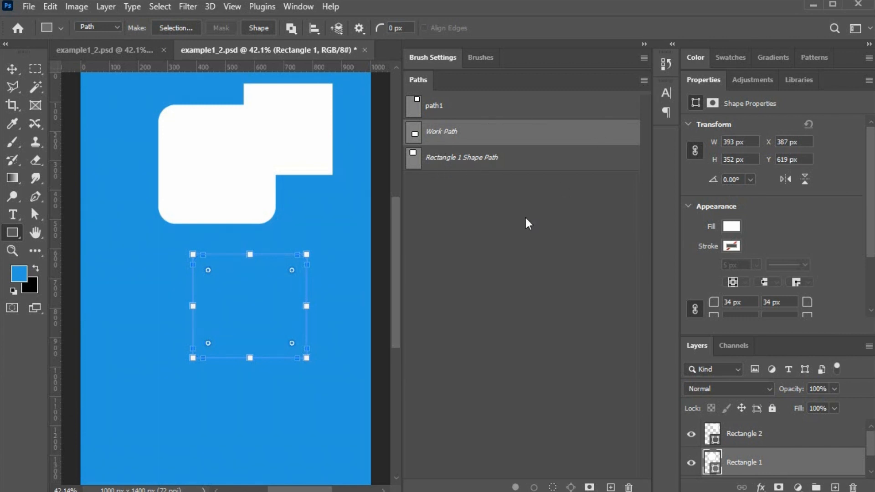
click(525, 157)
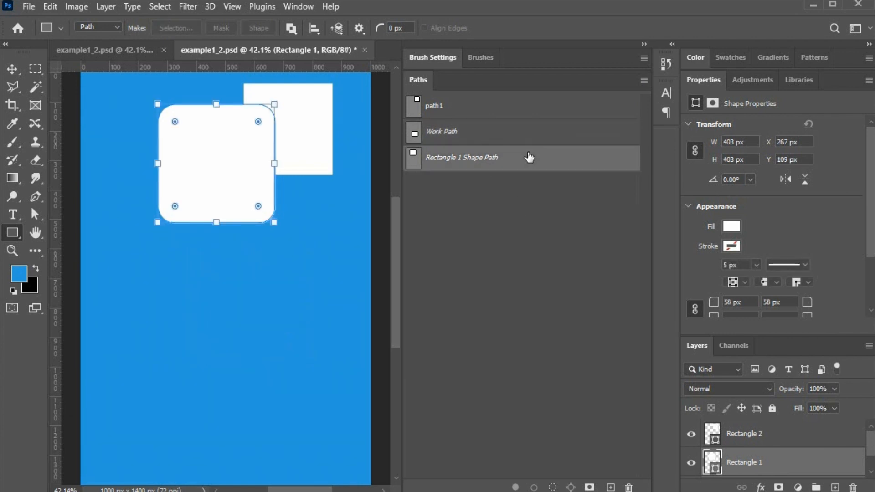
click(525, 139)
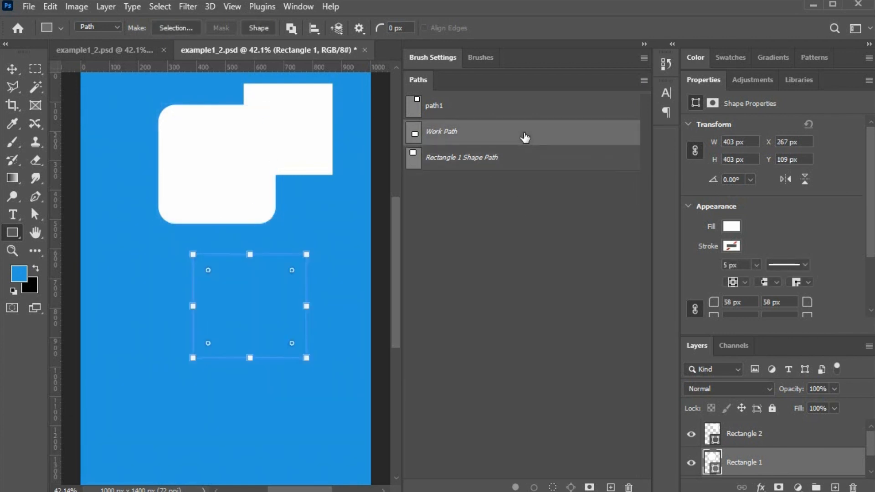
Step: Save the work path as path2 and move it above path1 in the paths list
click(644, 81)
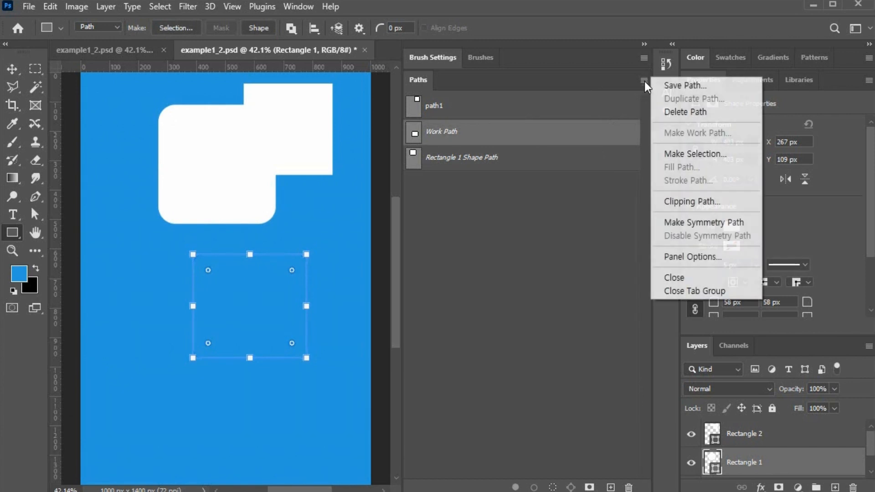
click(668, 87)
text(path2)
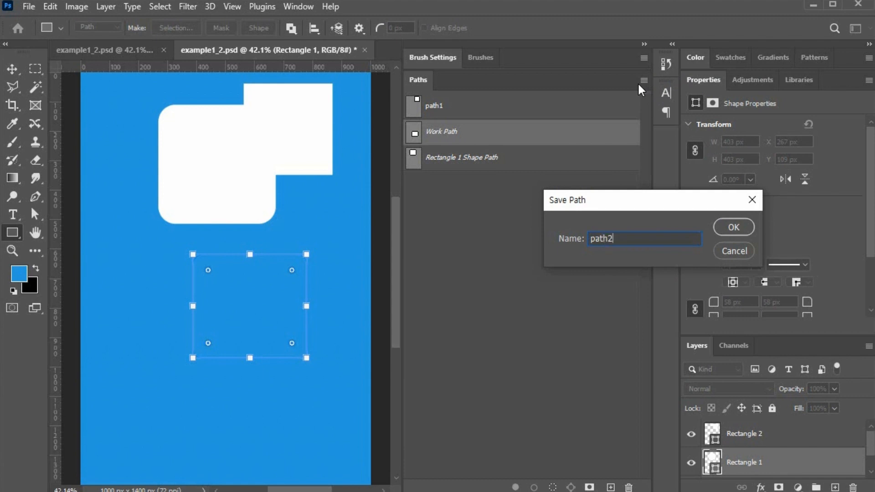
click(739, 227)
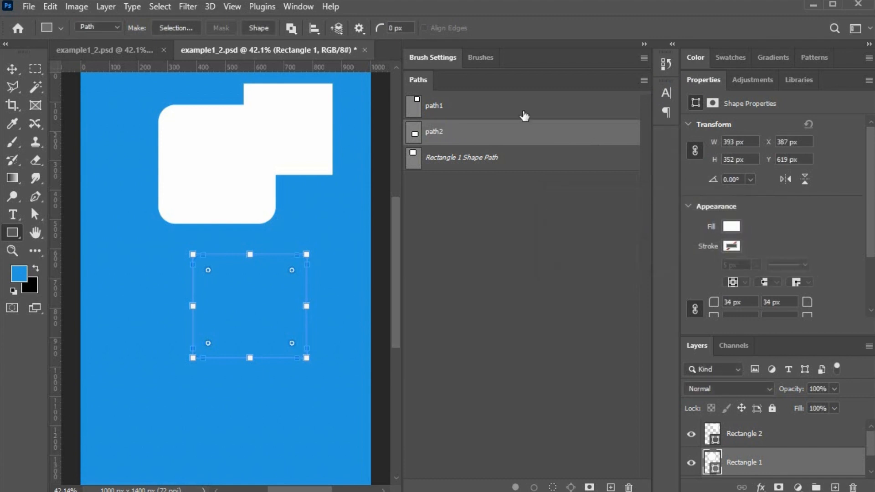
drag(514, 136, 510, 95)
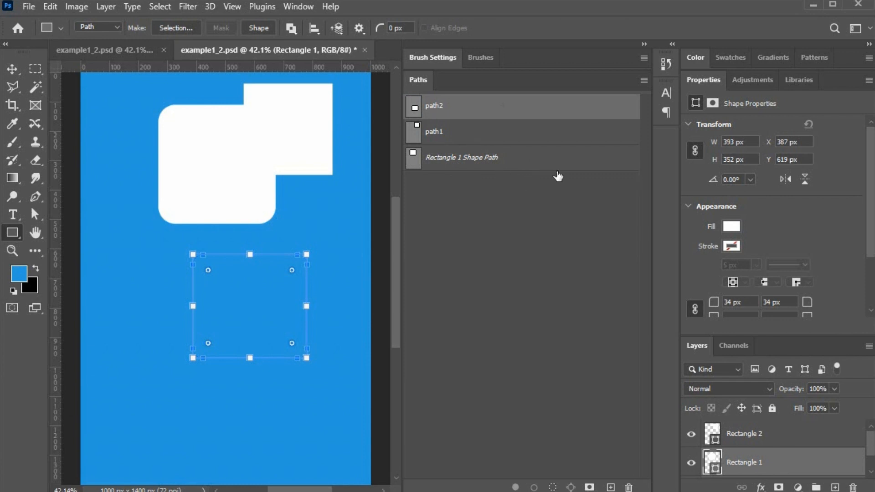
Step: Compare the listed paths with the Background layer active and with Rectangle 2 active, collapsing the shape properties in between
scroll(814, 468, down, 1)
click(814, 468)
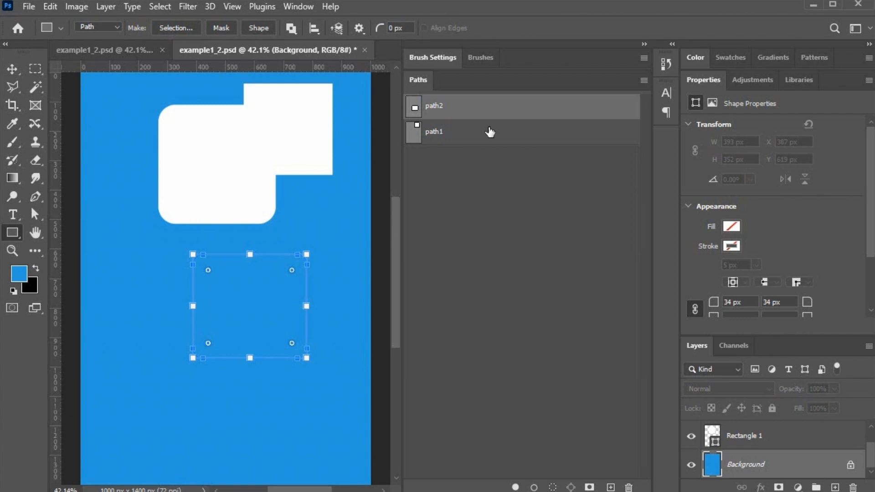
double_click(713, 80)
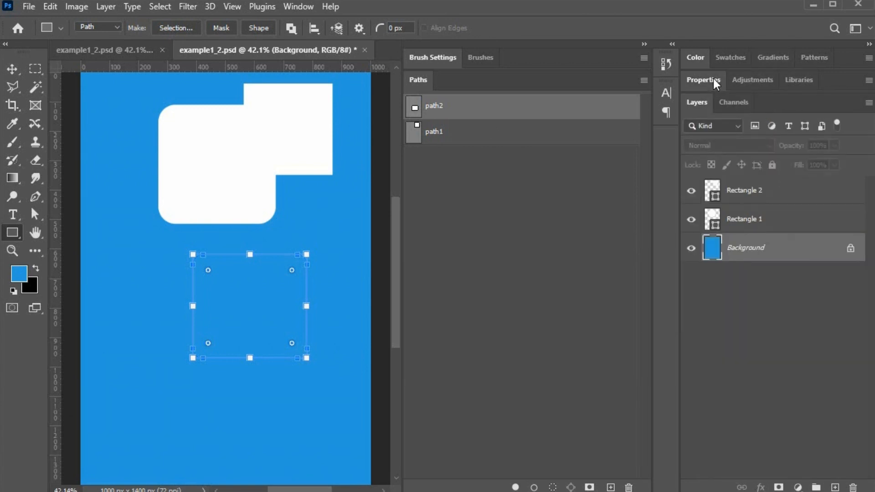
click(809, 194)
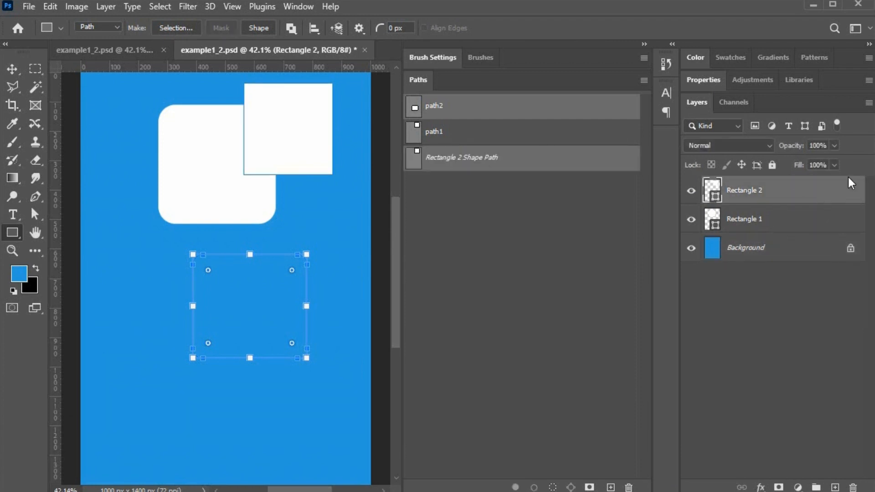
Step: Add a new empty layer above Rectangle 2
click(834, 487)
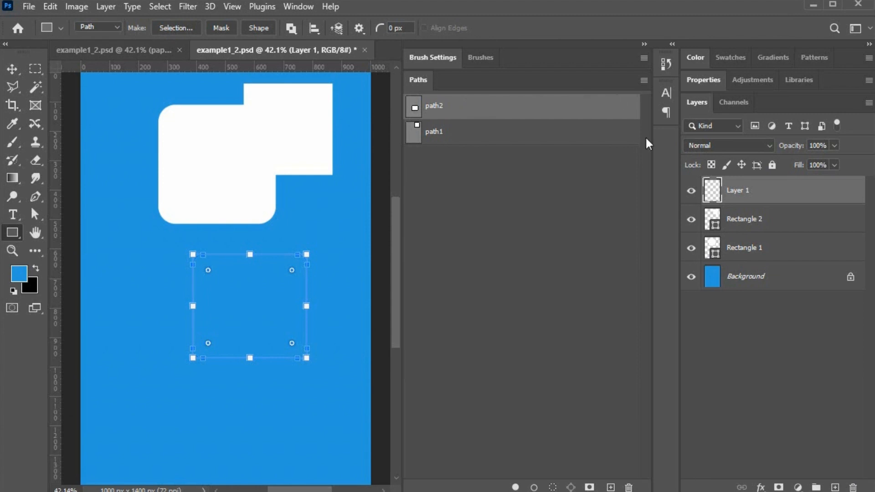
click(644, 81)
click(529, 209)
Step: Try converting path2 into a selection with a 0-pixel feather and again without the settings dialog, undoing each conversion
click(644, 80)
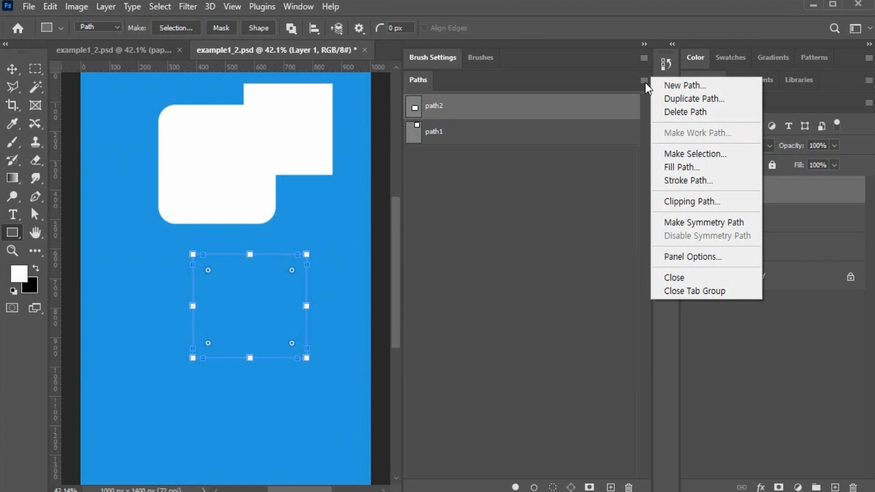
click(701, 154)
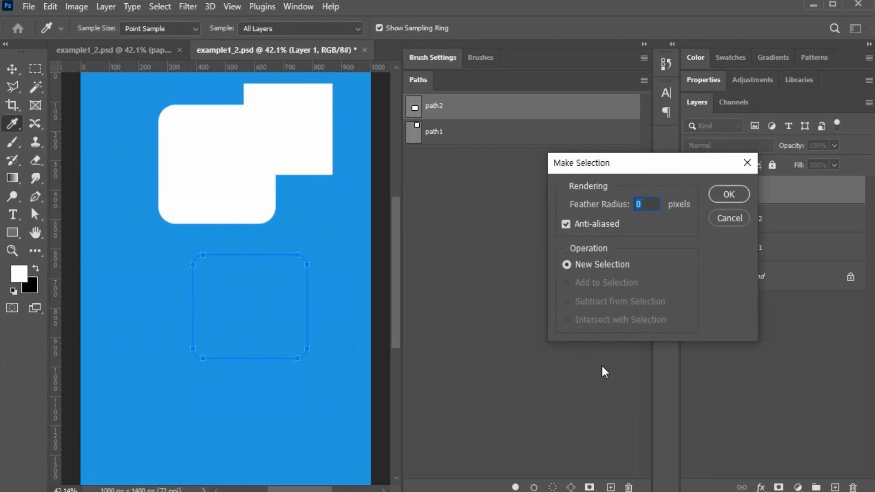
click(730, 196)
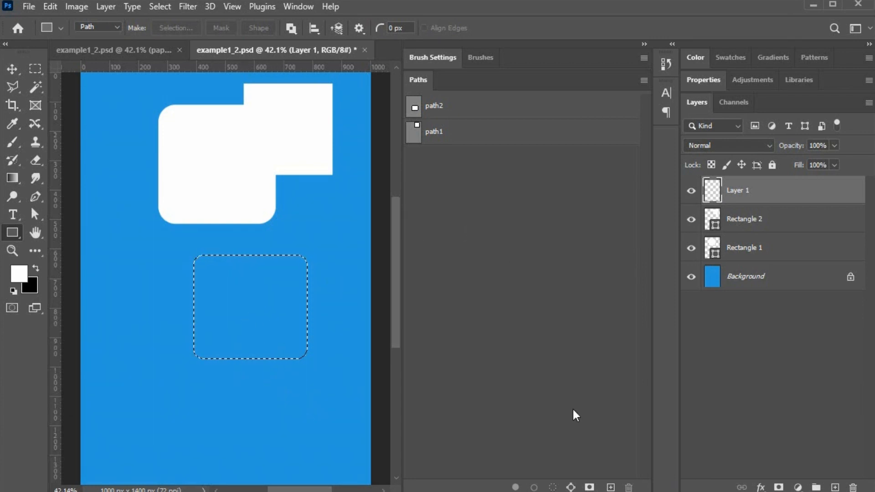
key(ctrl+z)
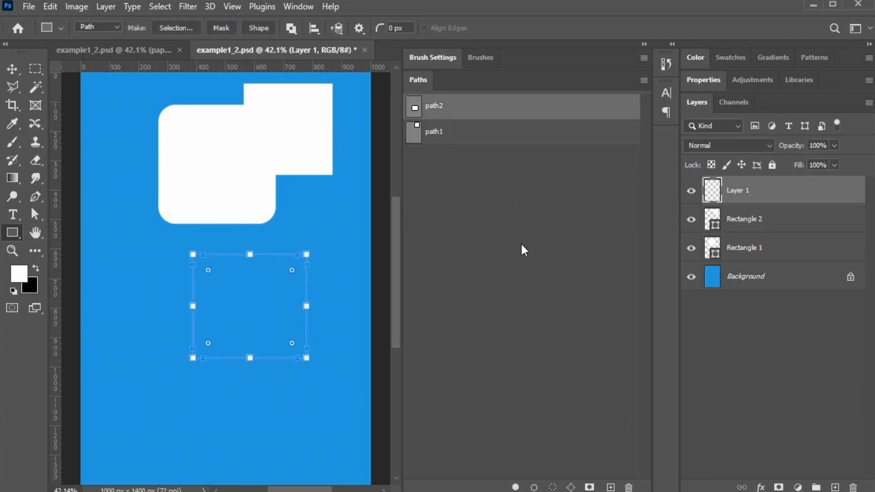
click(553, 487)
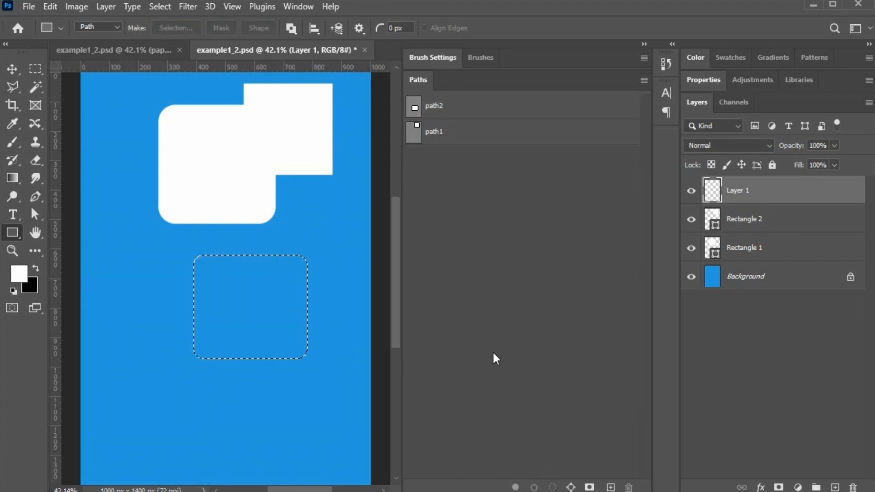
key(ctrl+z)
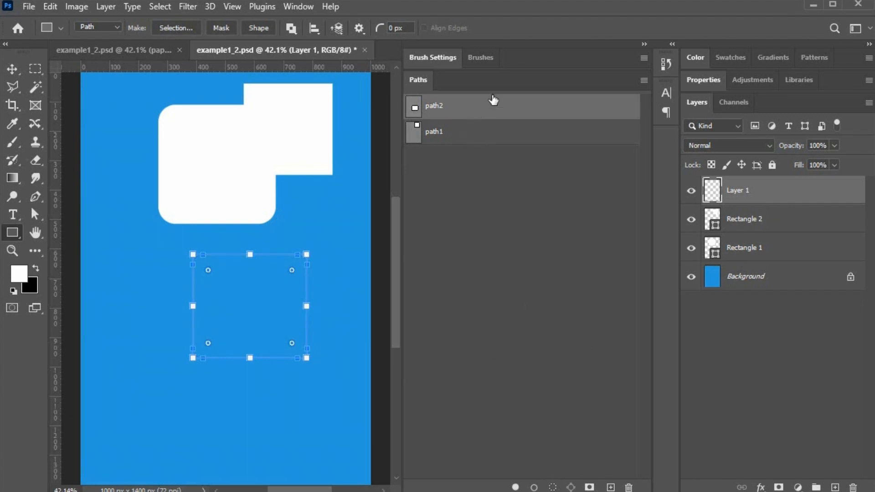
click(643, 81)
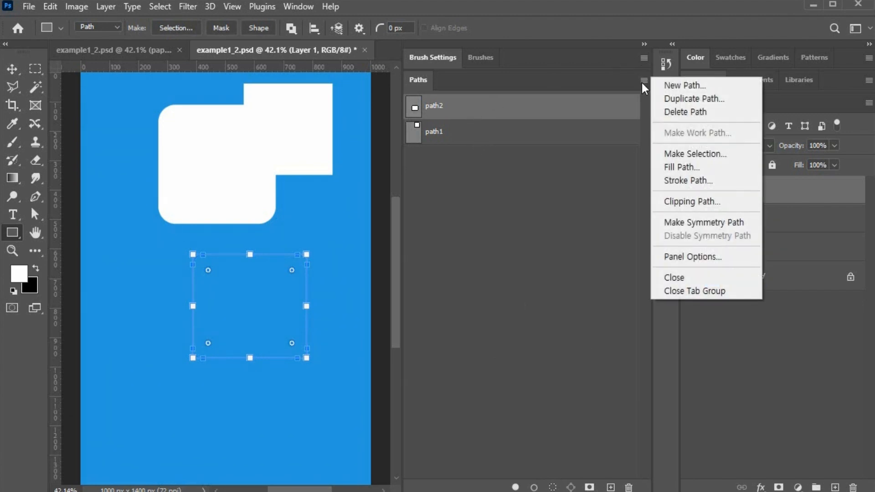
click(702, 166)
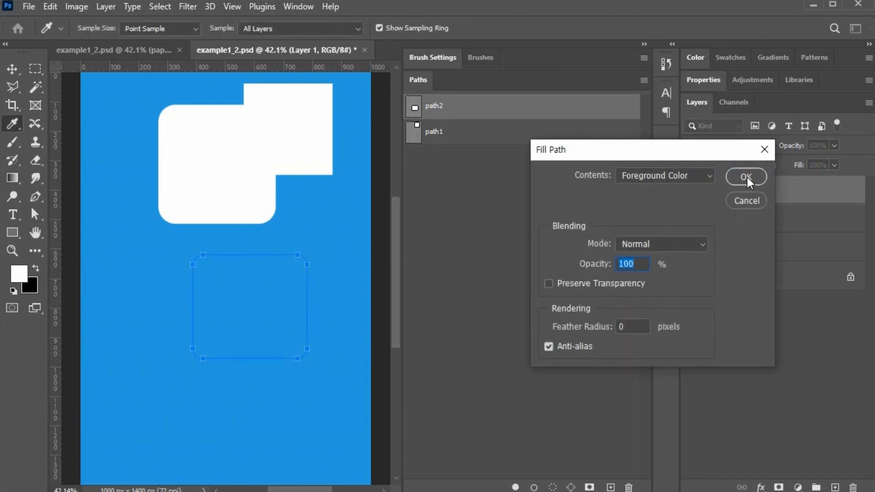
click(754, 202)
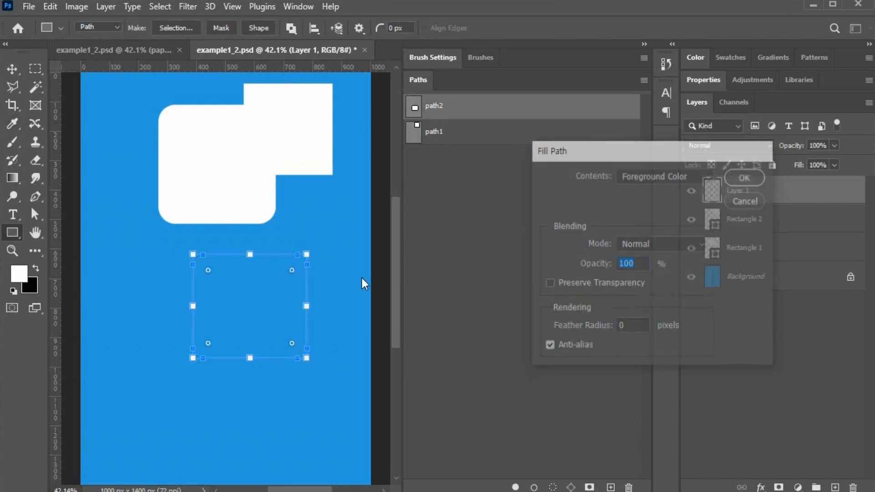
Step: Set the foreground color to a bright, fully saturated yellow
click(26, 272)
click(656, 275)
drag(612, 176, 651, 100)
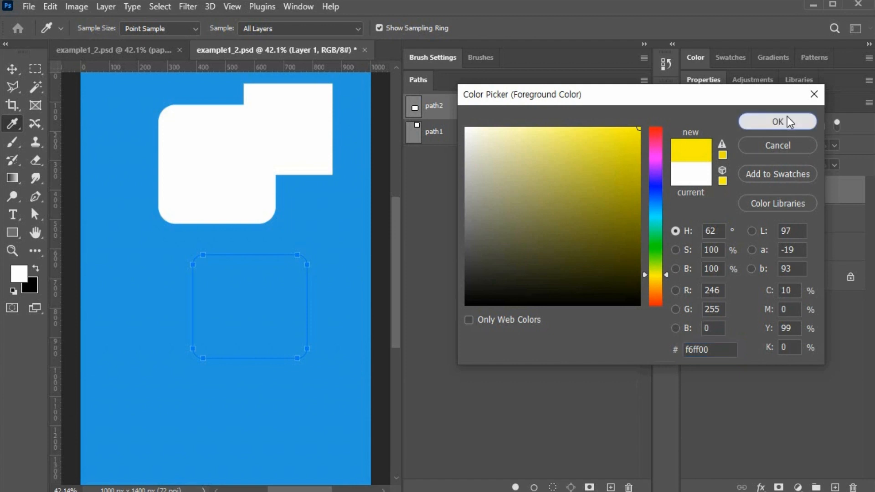
click(786, 120)
Step: Try filling path2 with the foreground color using the fill settings at 100% opacity and again without them, undoing each fill
click(644, 81)
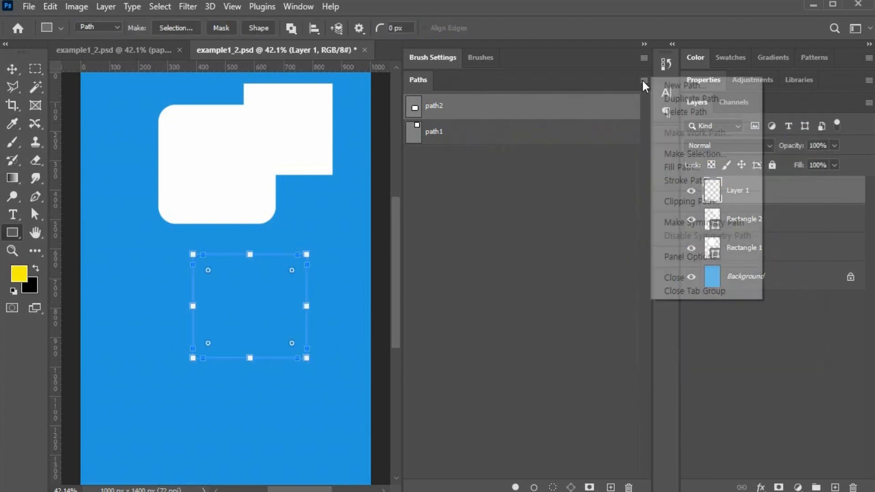
click(712, 166)
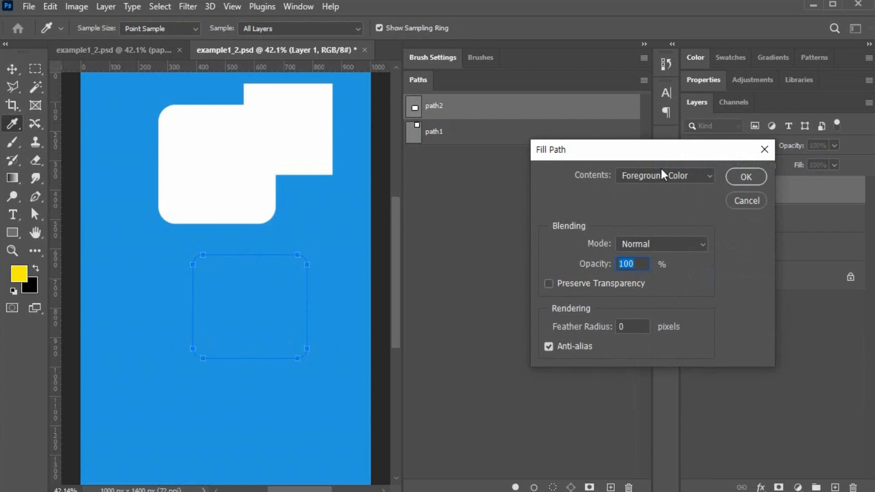
click(741, 178)
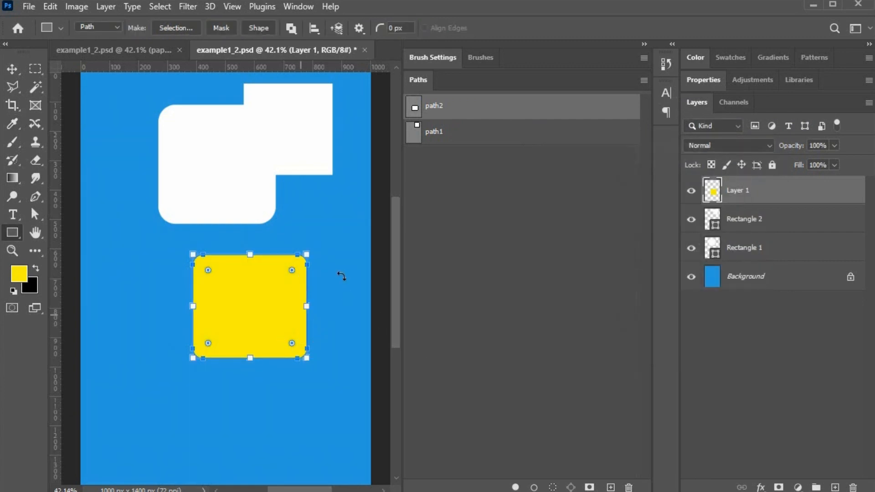
click(492, 284)
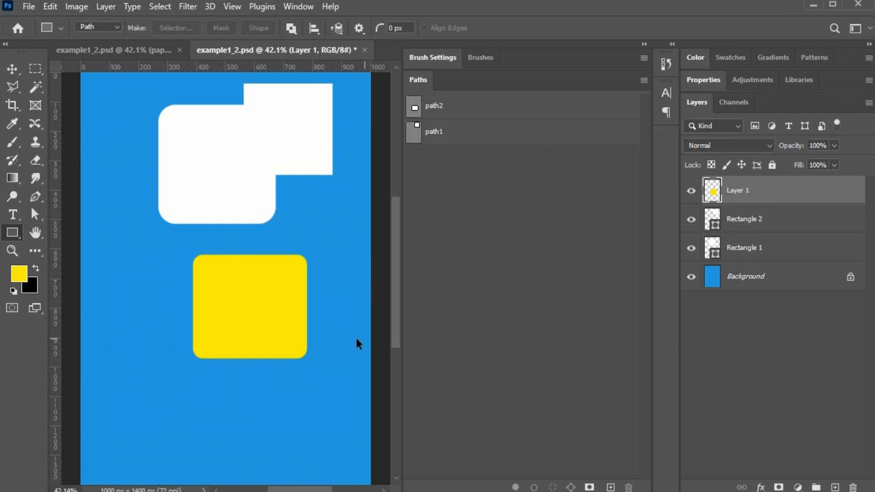
key(ctrl+z)
click(644, 81)
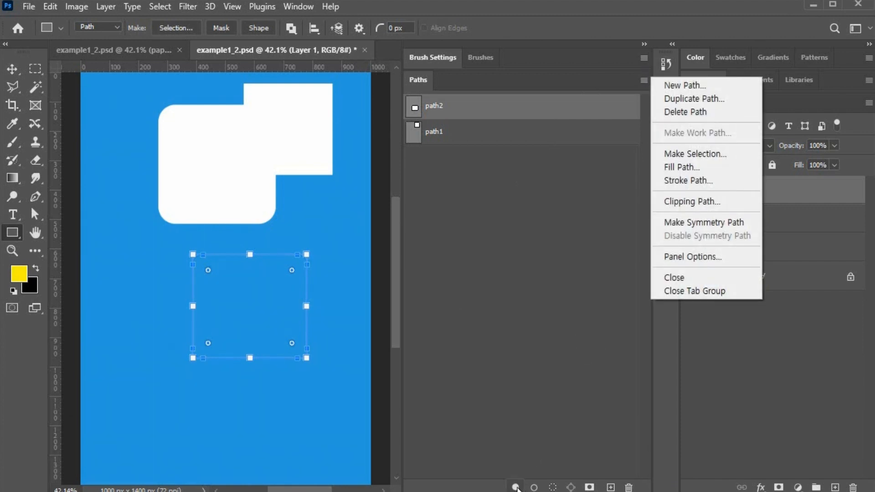
click(515, 486)
click(515, 486)
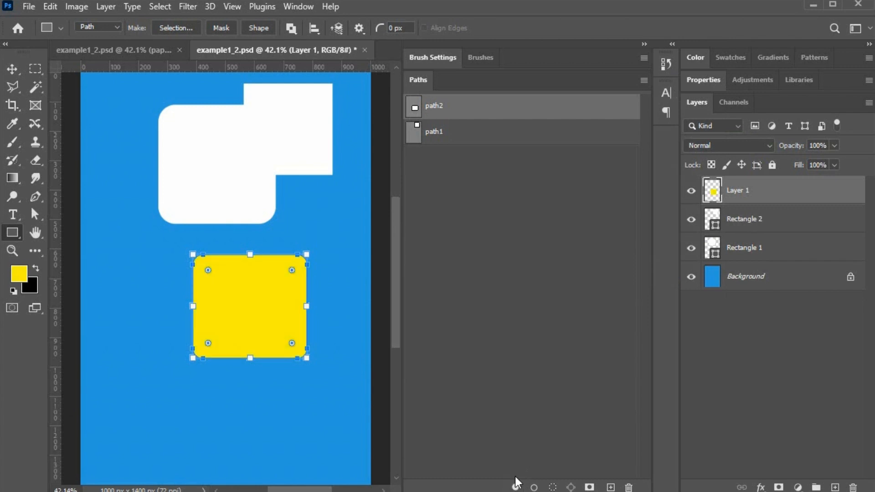
key(ctrl+z)
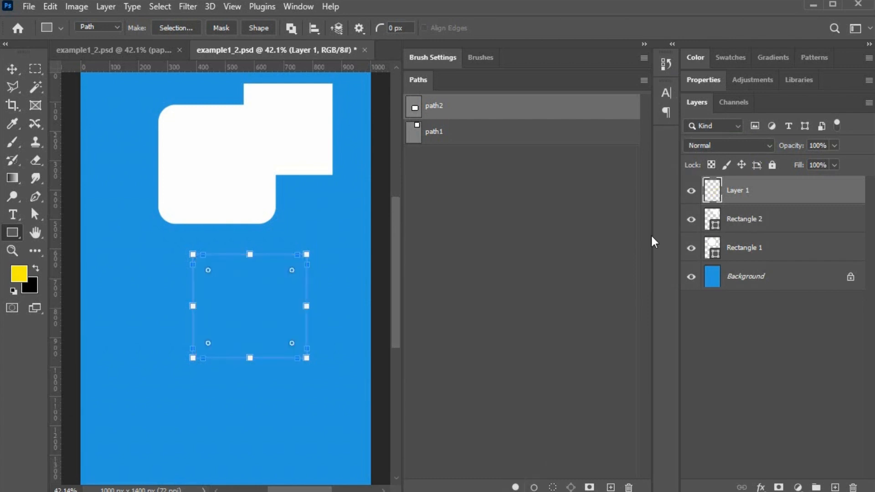
Step: Stroke path2 on Layer 1 using the Brush as the stroke tool, with Simulate Pressure off
click(644, 81)
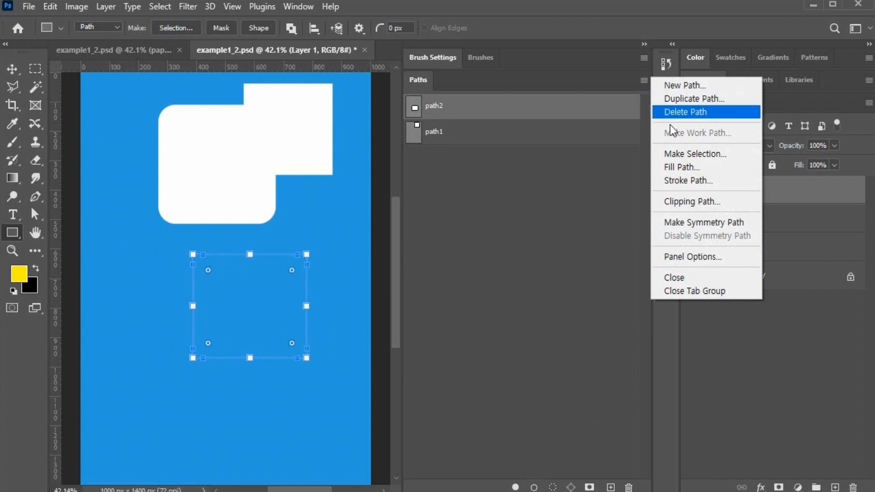
click(708, 184)
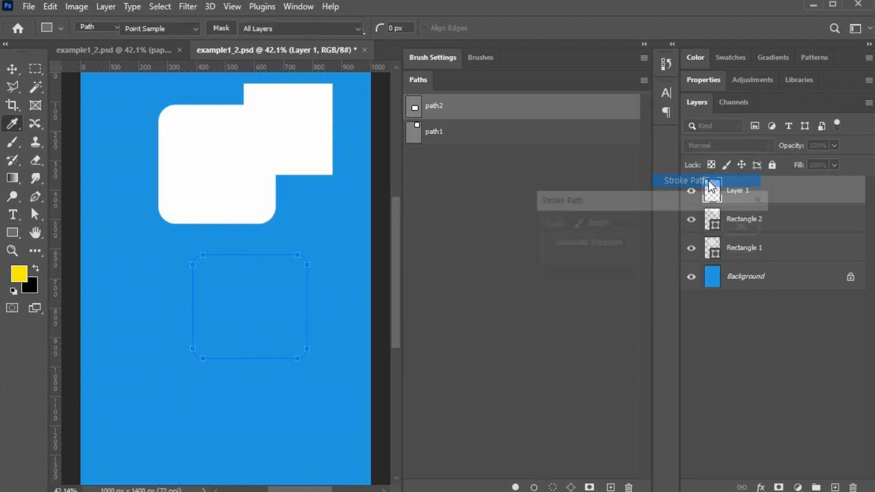
click(619, 223)
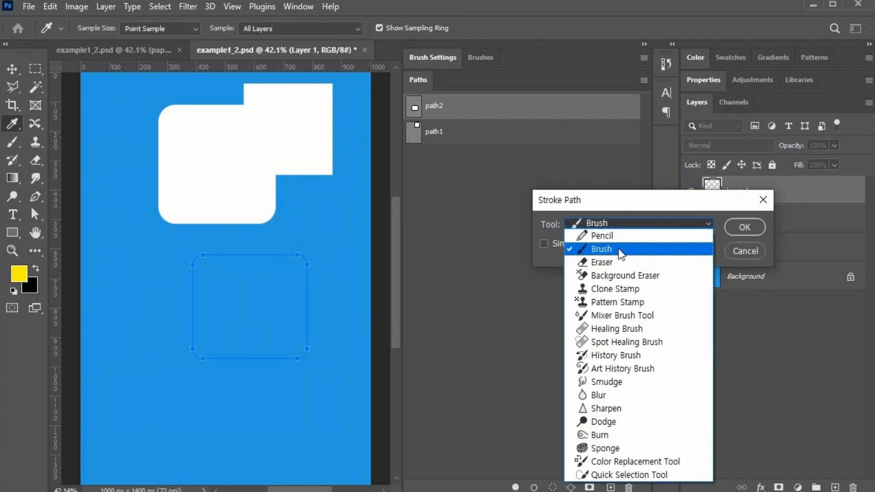
click(620, 248)
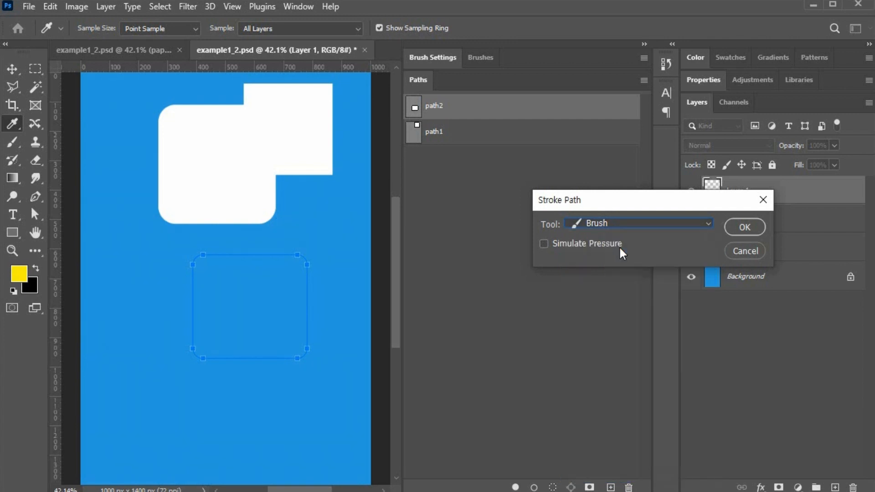
click(729, 227)
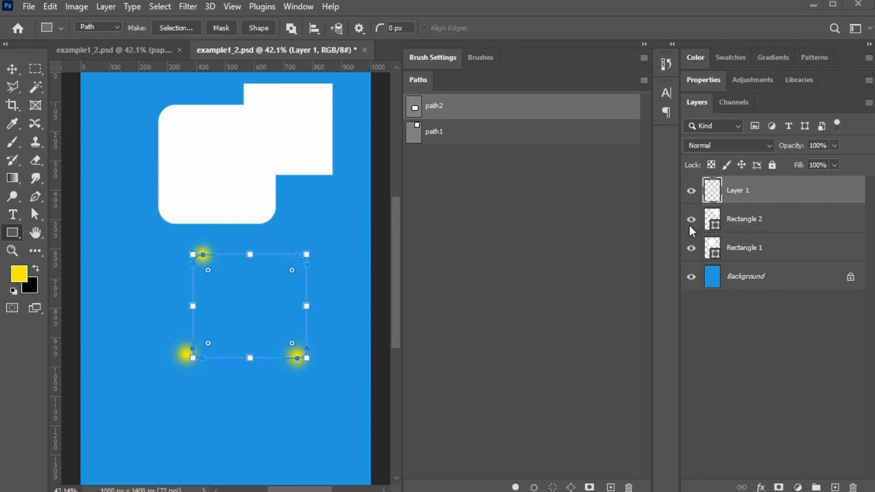
Step: Delete Rectangle 1, Rectangle 2 and Layer 1, and remove the saved paths path1 and path2
click(786, 246)
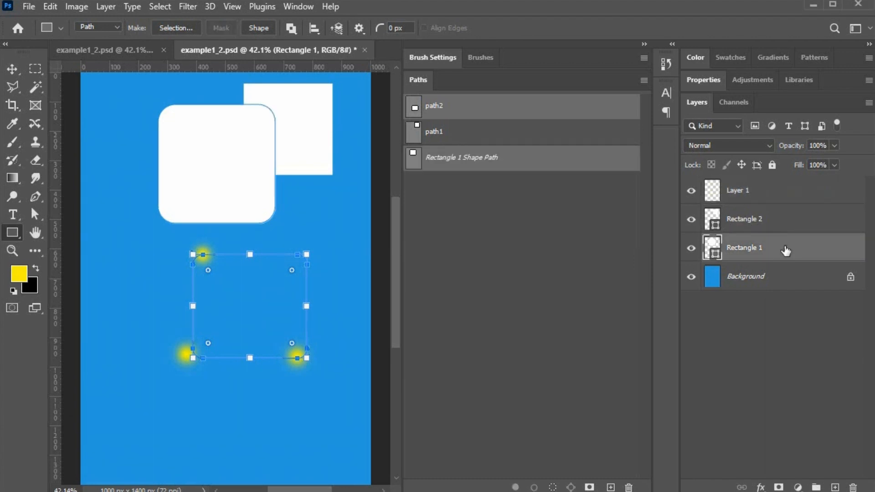
ctrl+click(786, 213)
ctrl+click(794, 196)
drag(816, 252, 854, 487)
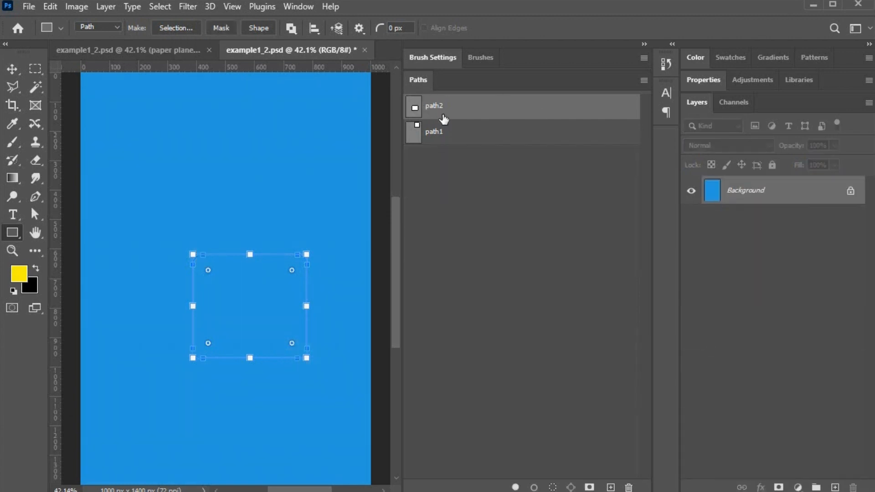
drag(477, 135, 628, 486)
Step: Dock Paths beside Layers and Channels and collapse the Brush Settings group to icons
drag(417, 80, 787, 103)
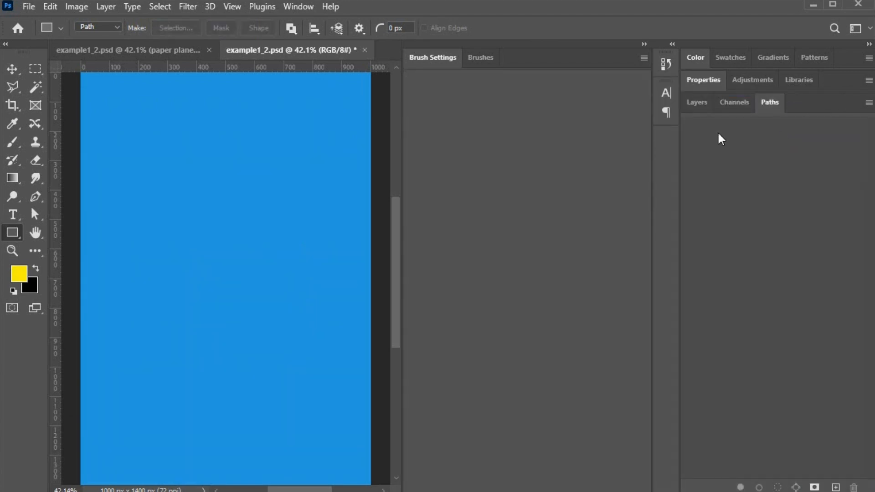
click(644, 44)
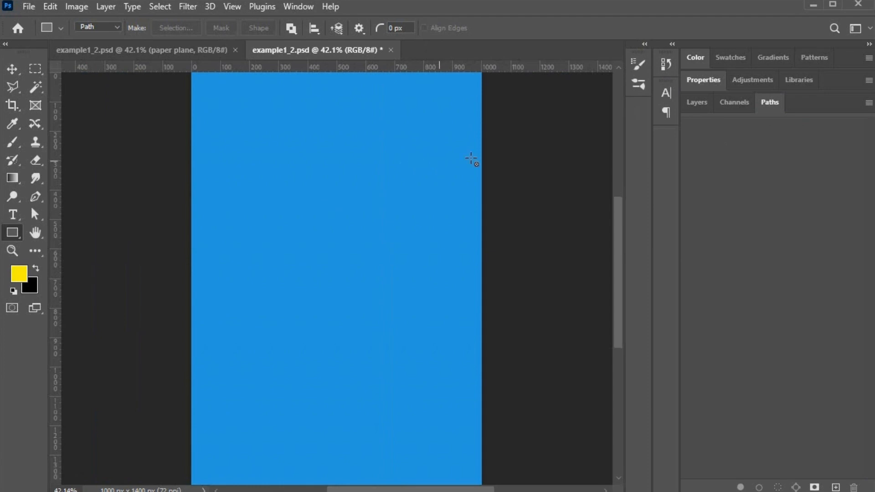
Step: Switch to File Explorer and open summer.jpg from the example's start folder as a new document in Photoshop
key(alt+Tab)
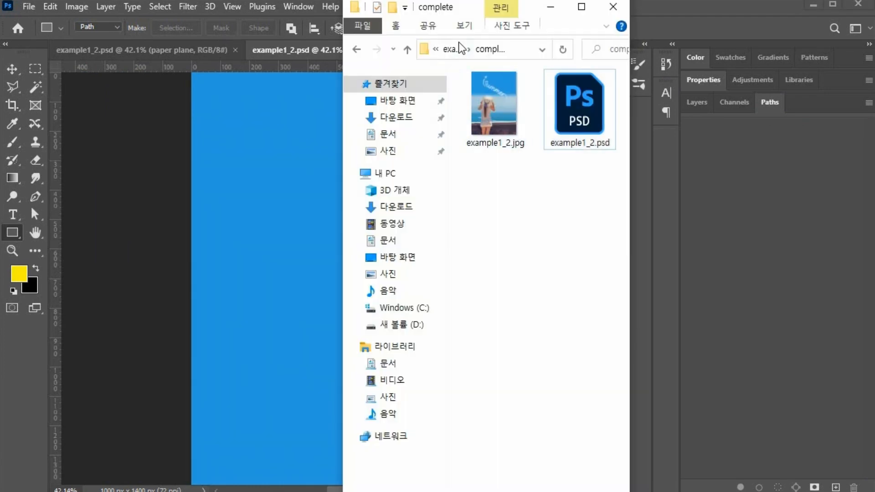
click(450, 48)
double_click(493, 108)
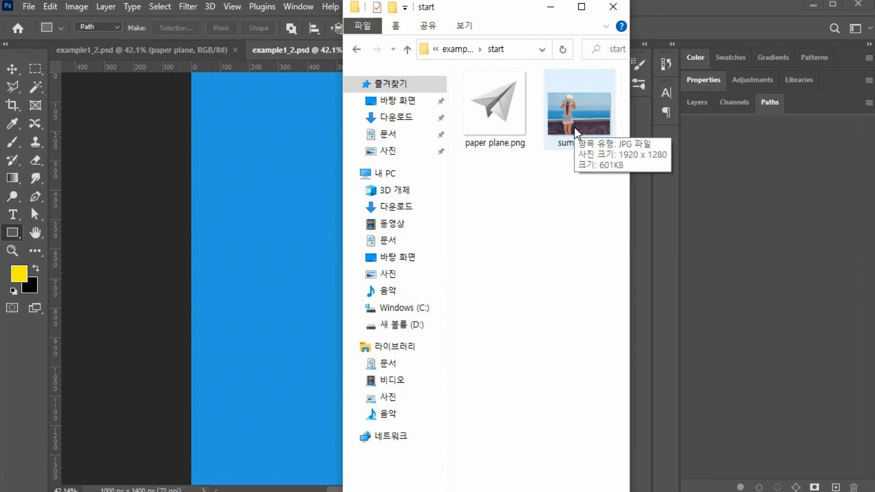
click(577, 126)
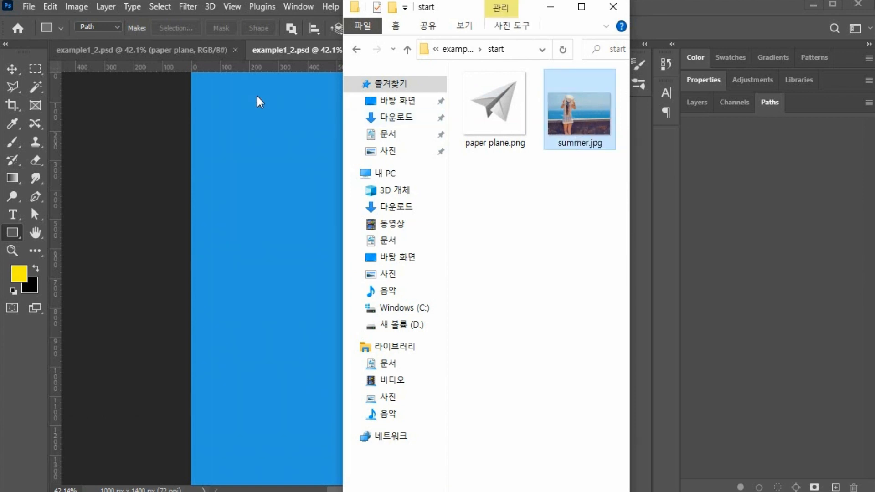
drag(467, 4, 645, 12)
drag(762, 119, 450, 53)
Step: Copy the whole summer.jpg photo, close that document and paste the photo into the blue example1_2.psd
key(ctrl+a)
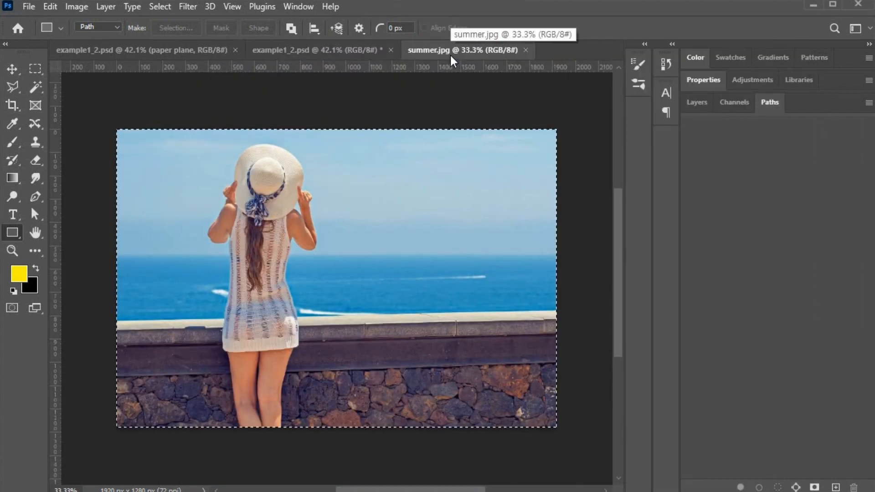
click(526, 50)
key(ctrl+v)
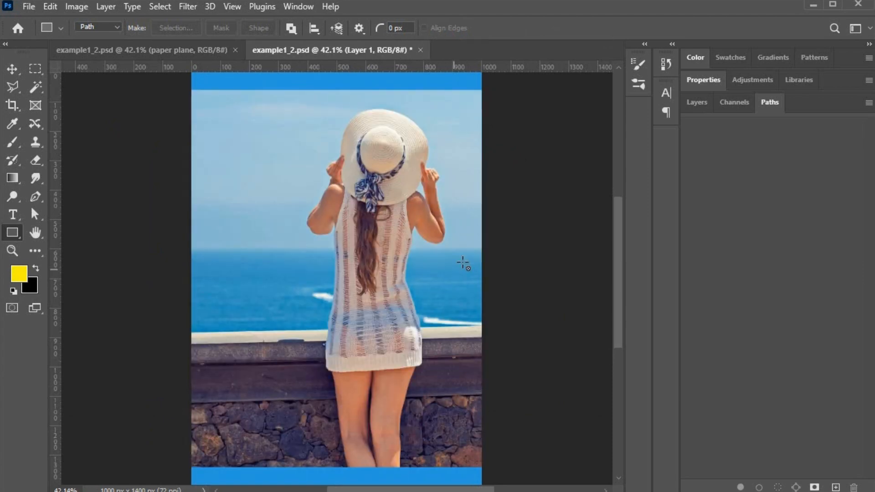
Step: Rename the pasted photo layer summer and convert it to a smart object
click(697, 103)
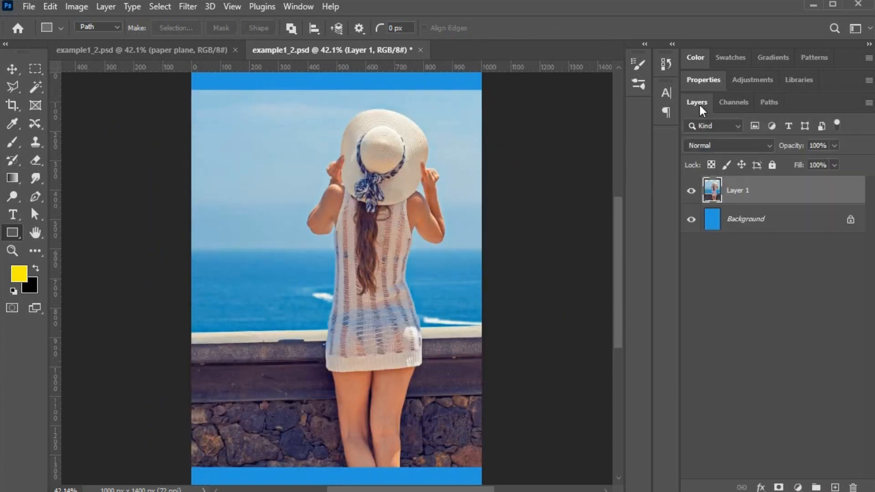
double_click(732, 197)
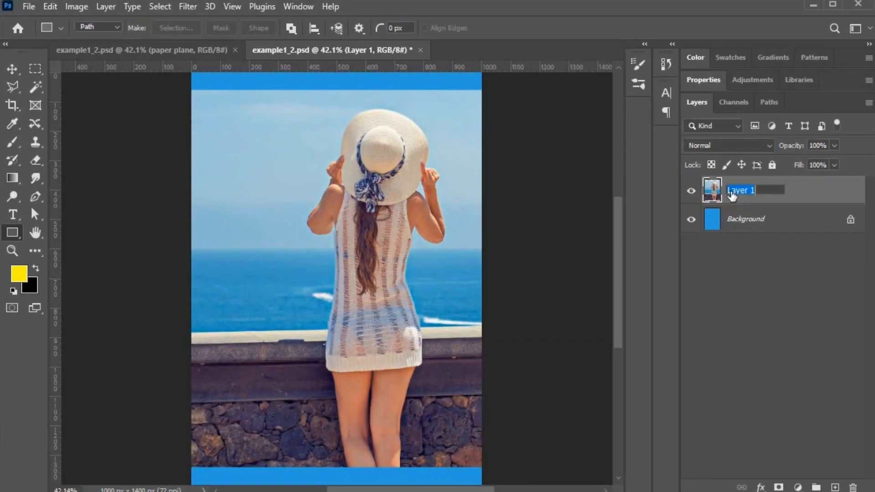
text(summer)
click(799, 275)
click(801, 193)
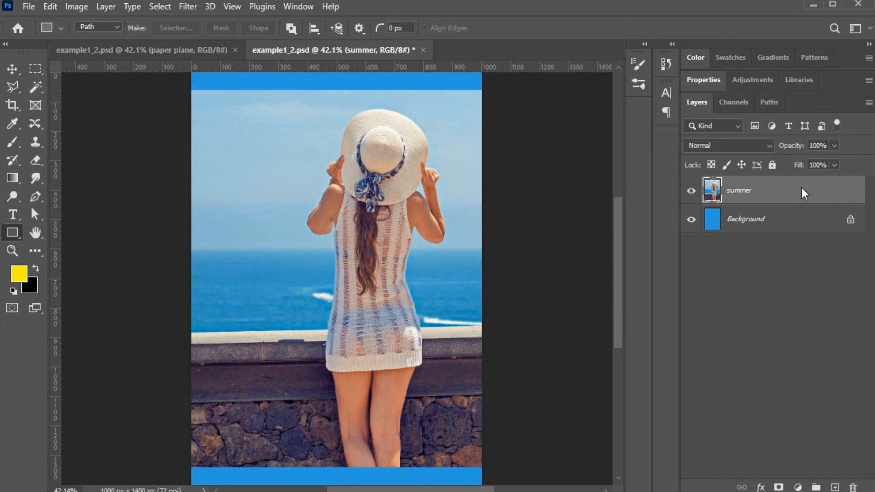
right_click(805, 188)
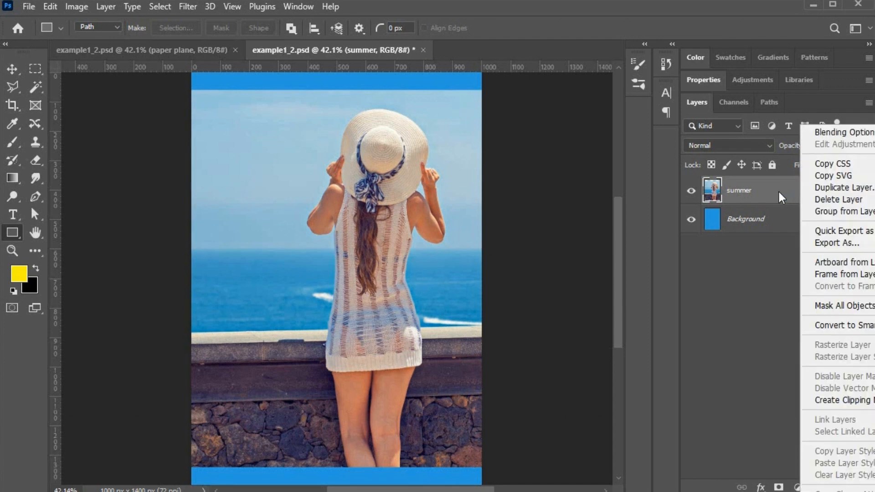
click(827, 326)
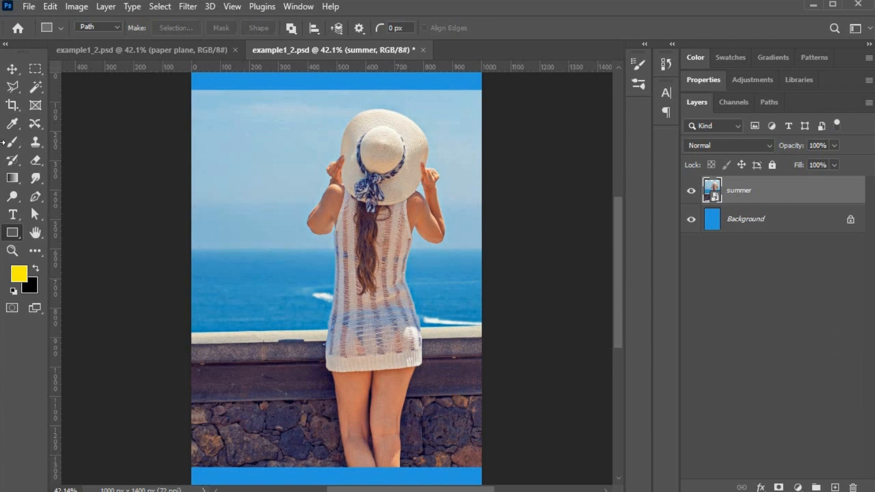
Step: After comparing with the finished example, move the summer photo down and left so its upper edge sits about 350 px below the canvas top
click(11, 68)
click(123, 48)
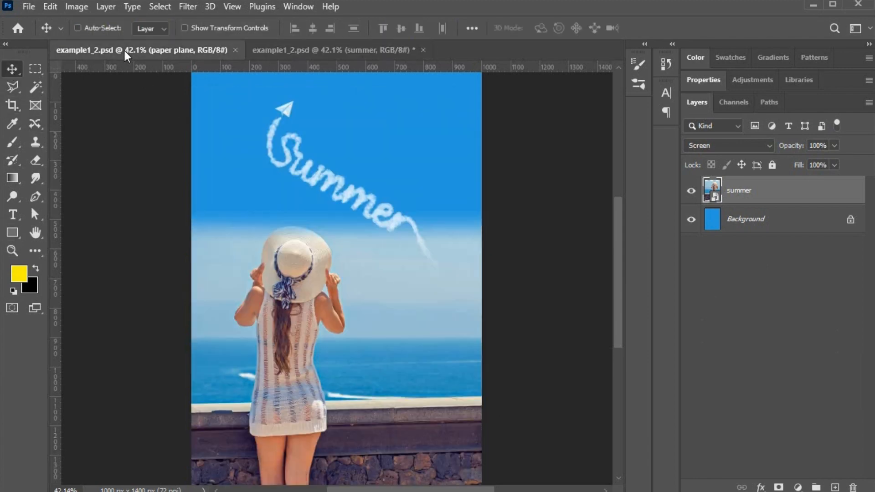
click(347, 49)
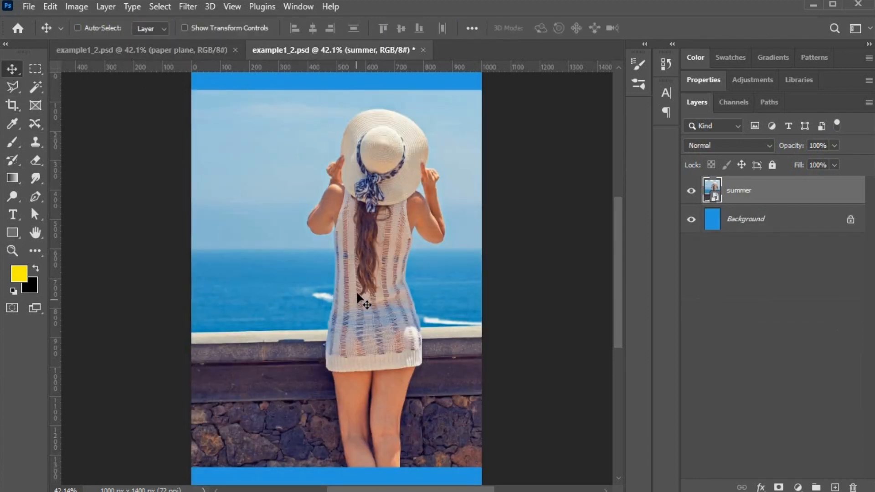
scroll(363, 288, down, 1)
key(ctrl+minus)
drag(370, 283, 316, 338)
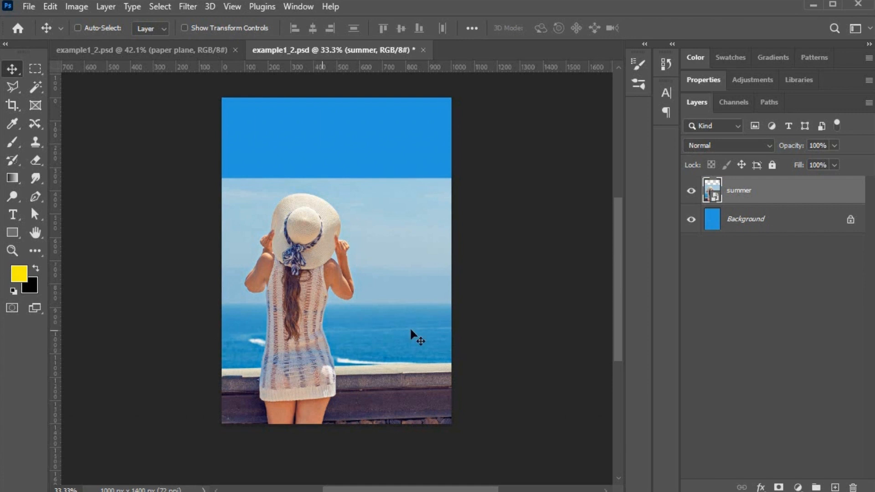
Step: Add a layer mask to summer and fade the photo's upper edge into the blue with a short vertical black-to-white linear gradient
click(779, 487)
click(11, 179)
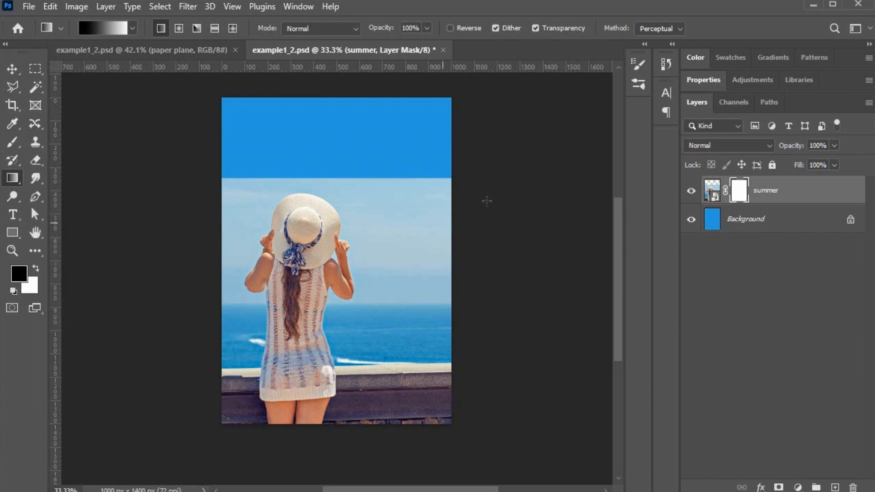
drag(397, 215, 401, 240)
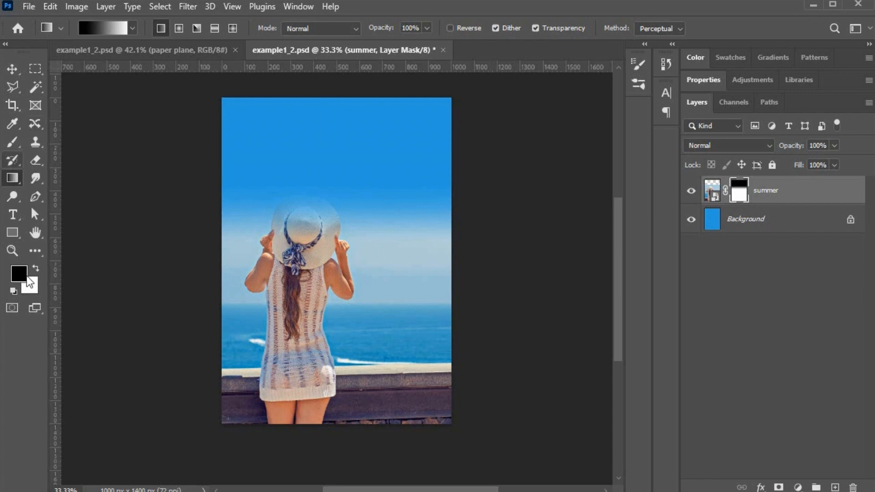
Step: Add white Gabriola text reading "Summer'" just above the woman's hat
click(36, 269)
click(22, 212)
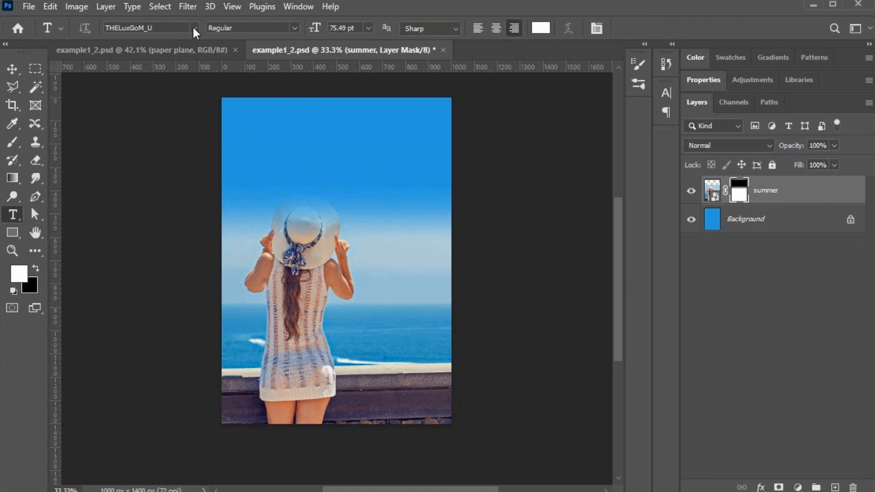
click(193, 29)
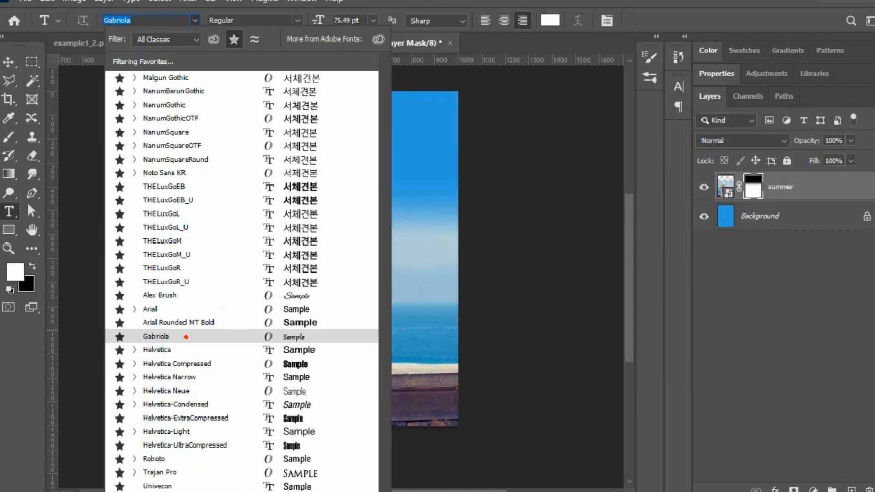
click(191, 336)
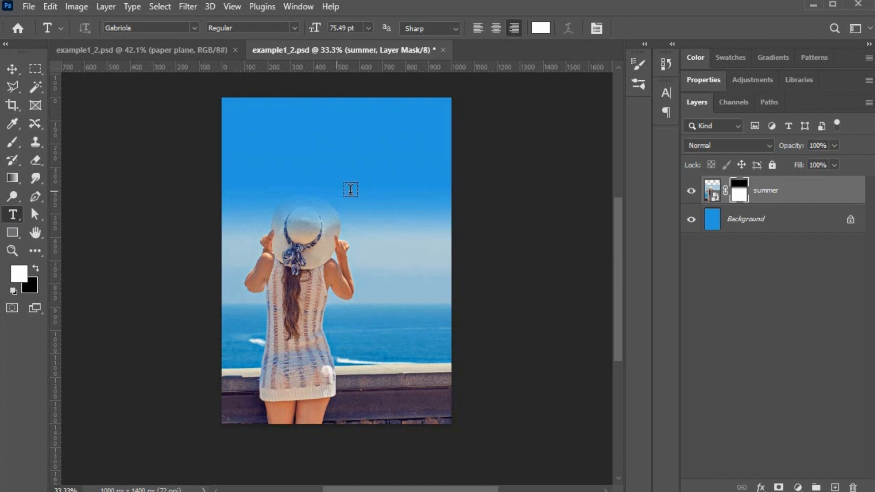
click(293, 196)
text(Summer!)
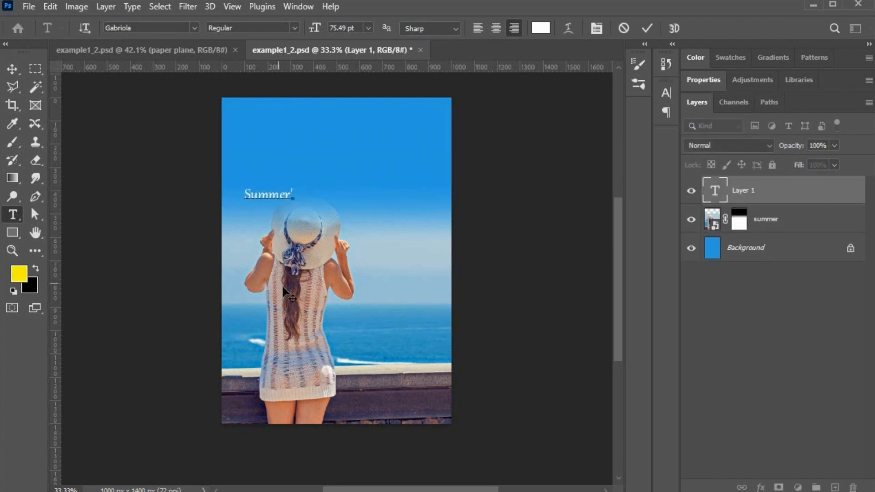
Step: Enlarge the Summer text to 200 pt and move the whole word into the blue sky above and right of the hat
double_click(277, 199)
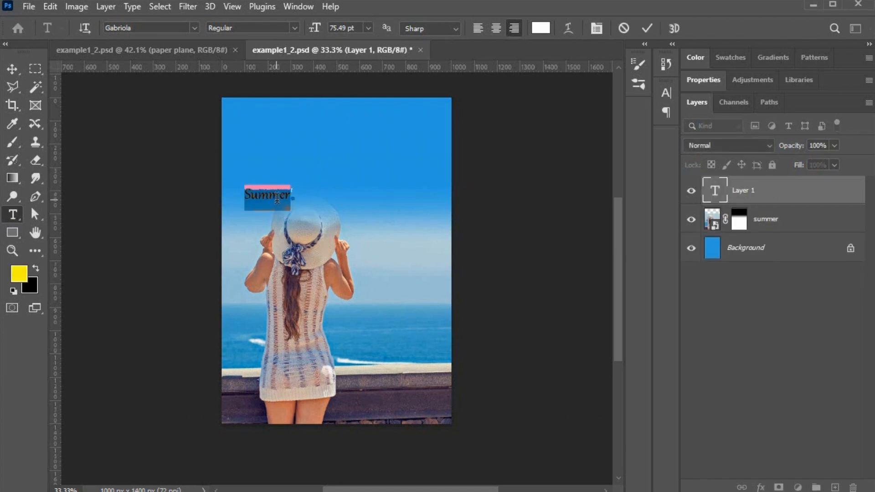
text(200)
click(12, 68)
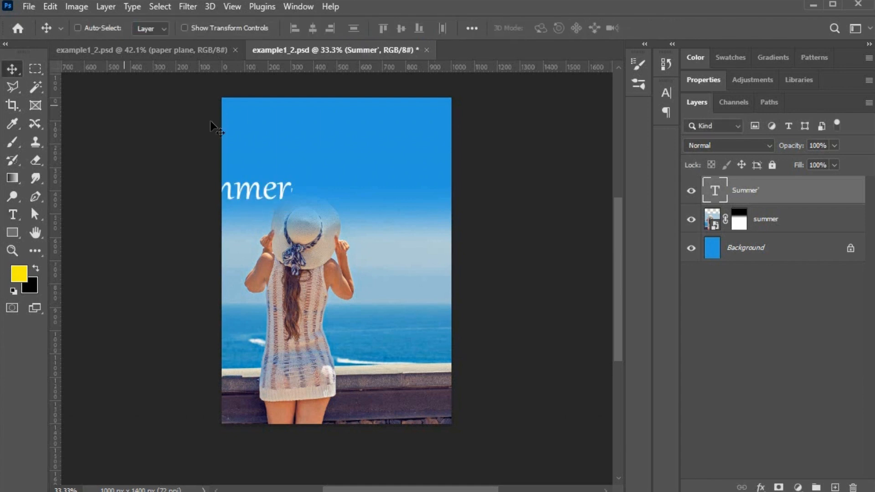
drag(319, 199, 404, 172)
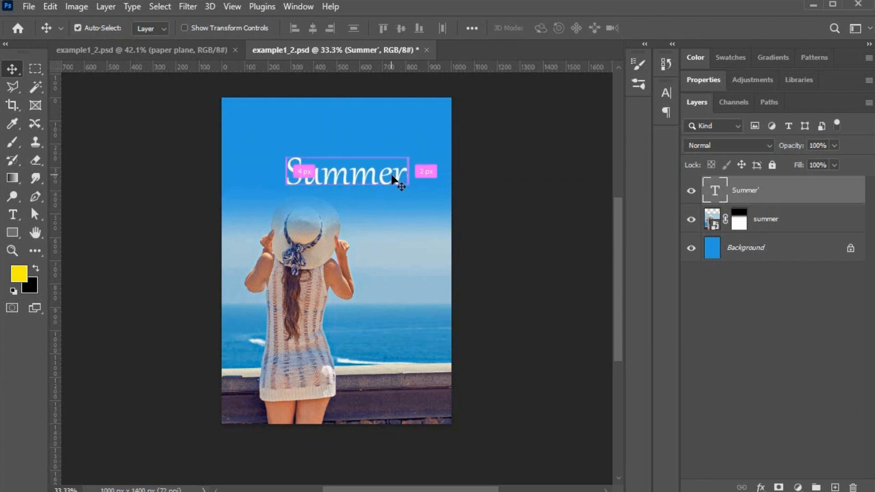
Step: Rotate the Summer text 30 degrees and shift it about 33 px left and 60 px down
key(ctrl+t)
click(375, 28)
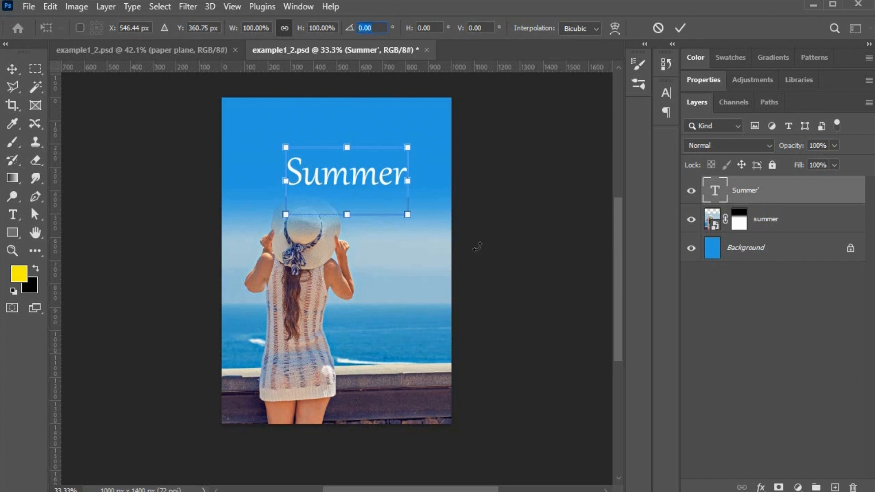
text(30)
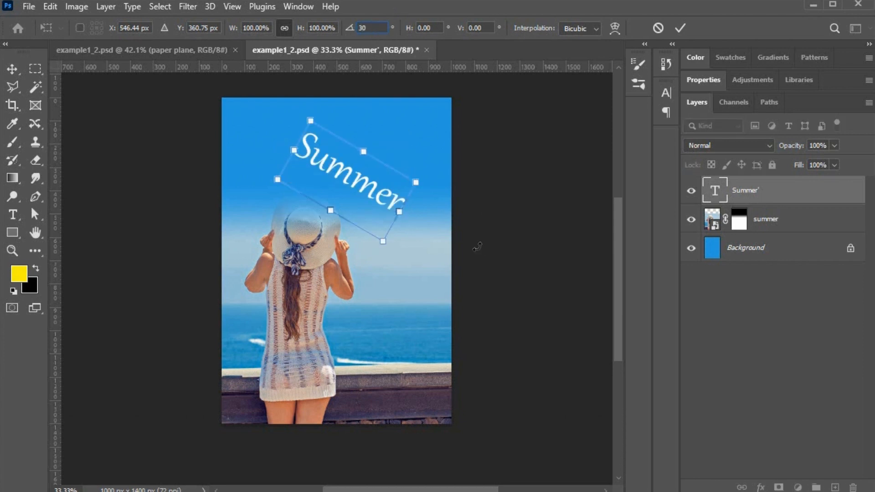
key(Return)
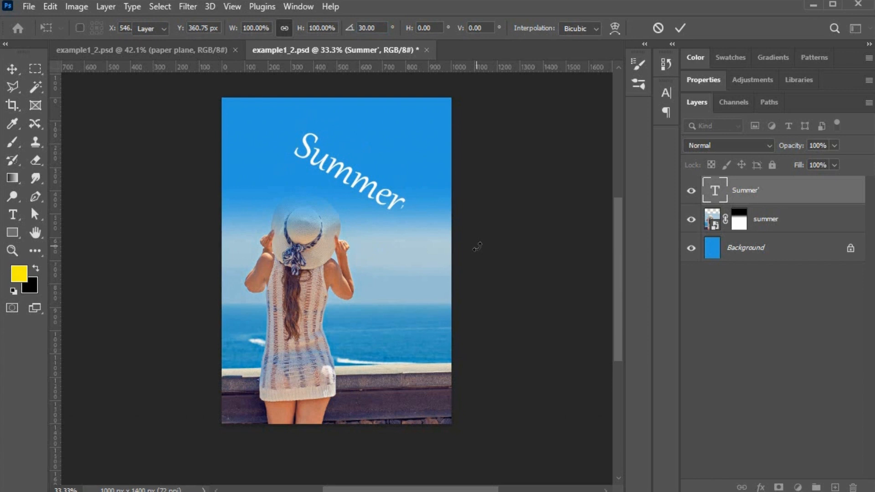
drag(391, 200, 379, 210)
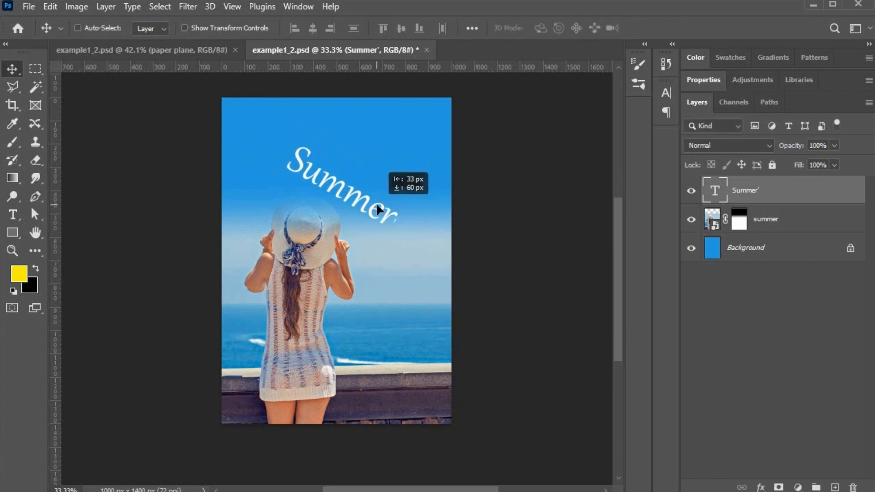
Step: Turn off standard ligatures and contextual alternates for the Summer text and apply faux italic
click(12, 214)
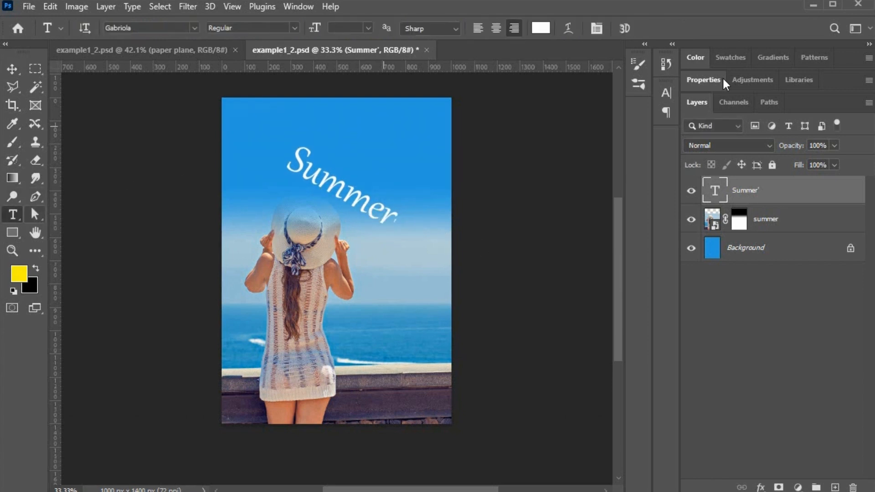
click(672, 45)
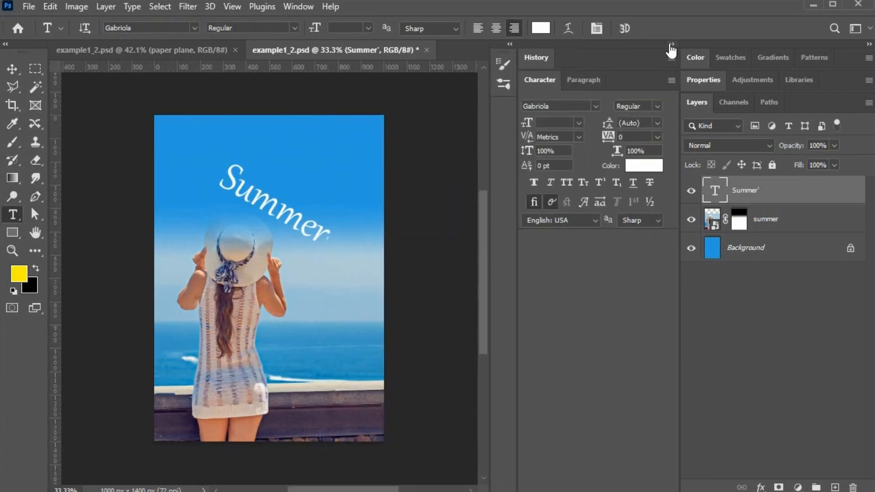
click(545, 202)
click(550, 183)
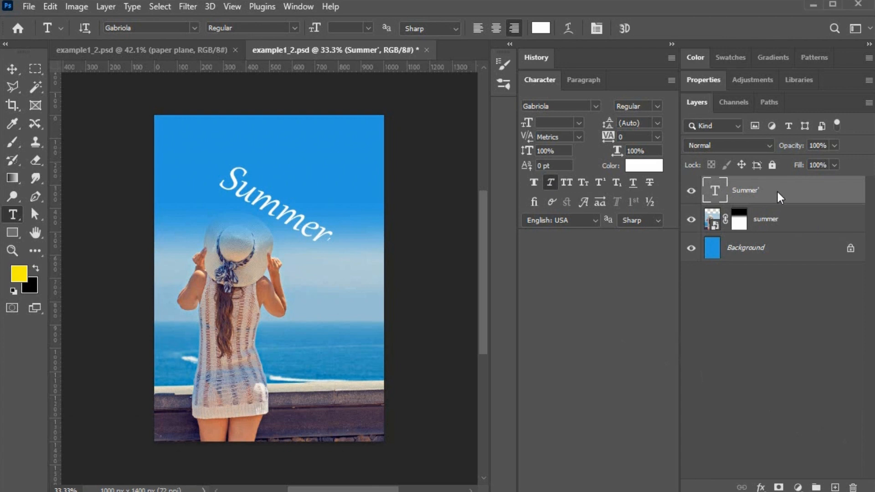
Step: Delete the stray apostrophe at the end of the Summer text
click(325, 242)
key(Right)
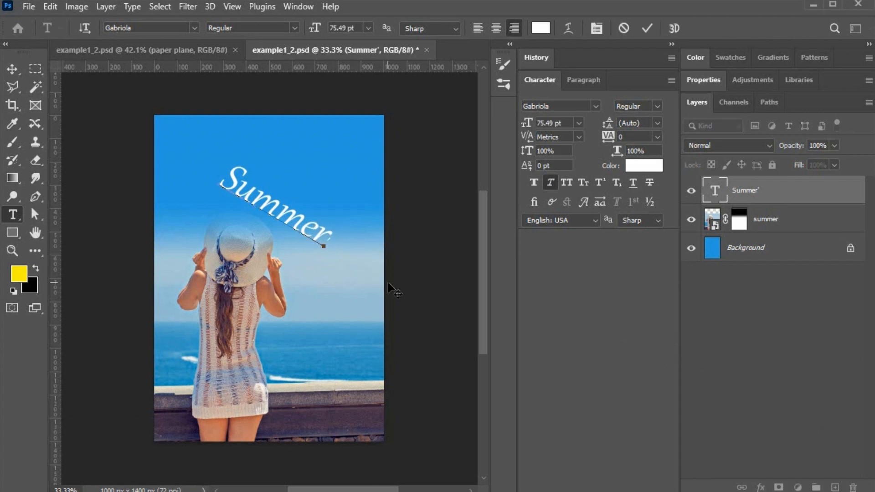
key(BackSpace)
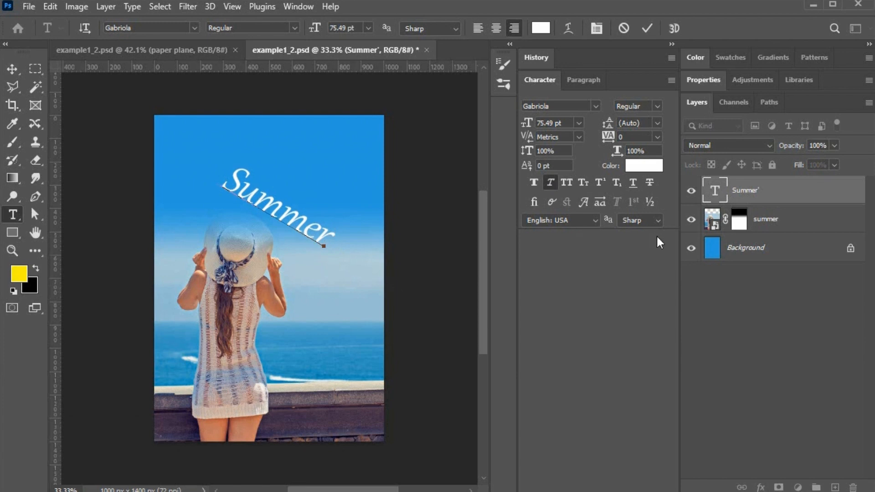
click(797, 200)
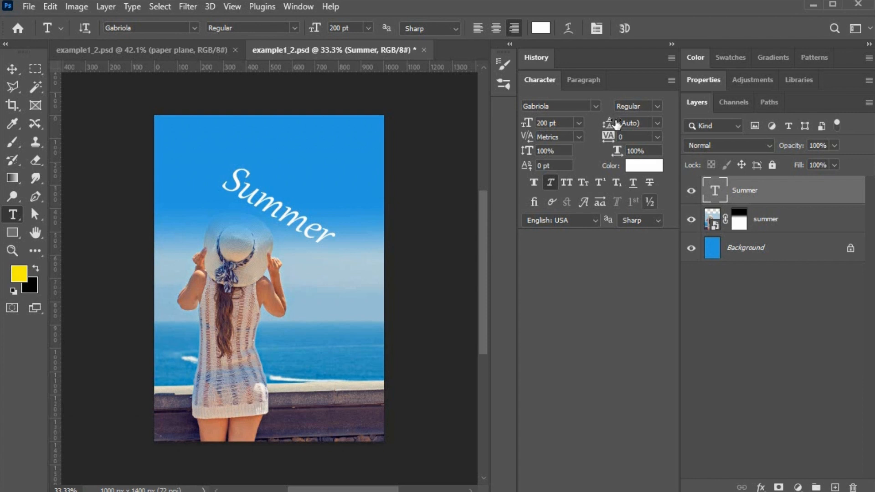
Step: Remove faux italic from the Summer text and lower its layer opacity to 30%
click(547, 181)
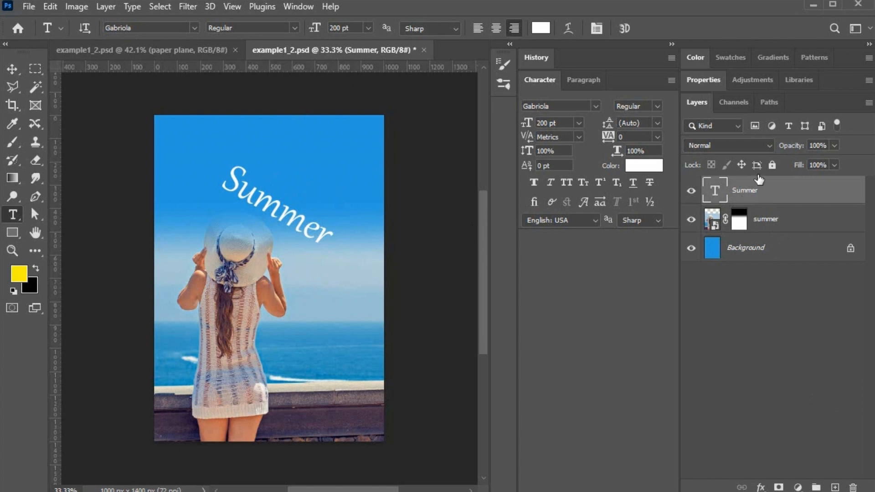
click(657, 106)
text(30)
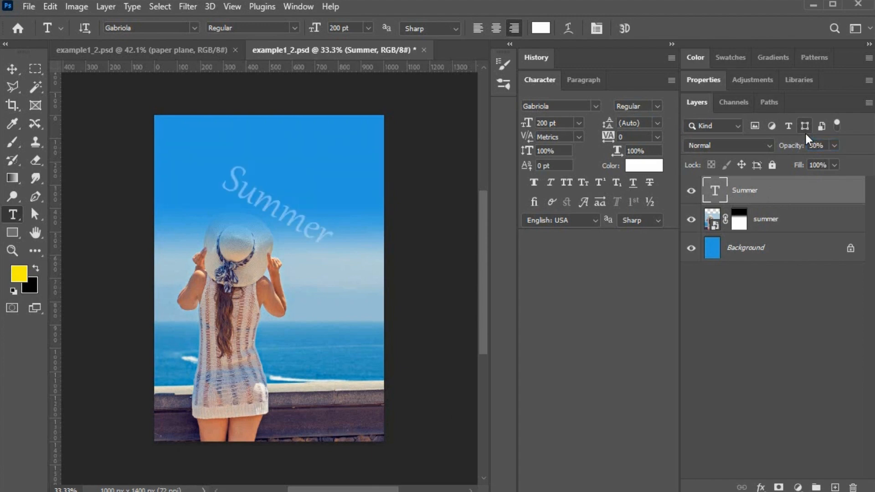
Step: Compare the faded Summer text at 100% with the cloud lettering in the finished example
double_click(12, 250)
drag(312, 190, 350, 391)
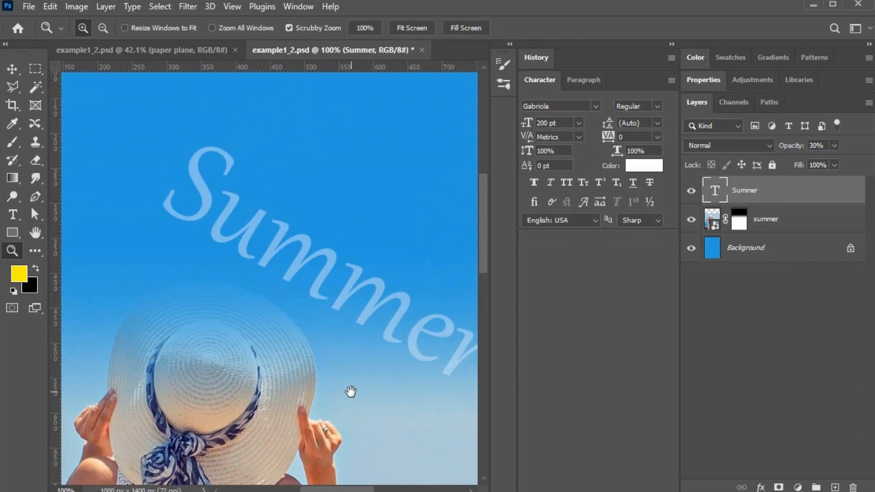
click(671, 44)
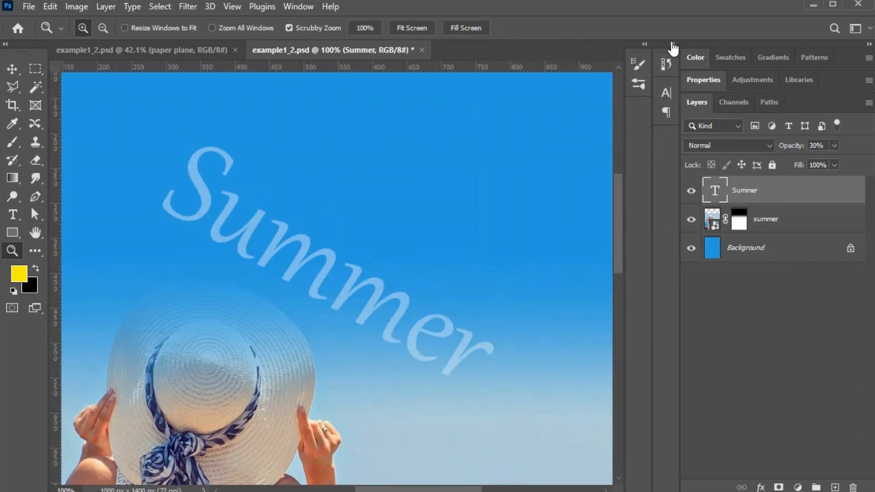
click(82, 51)
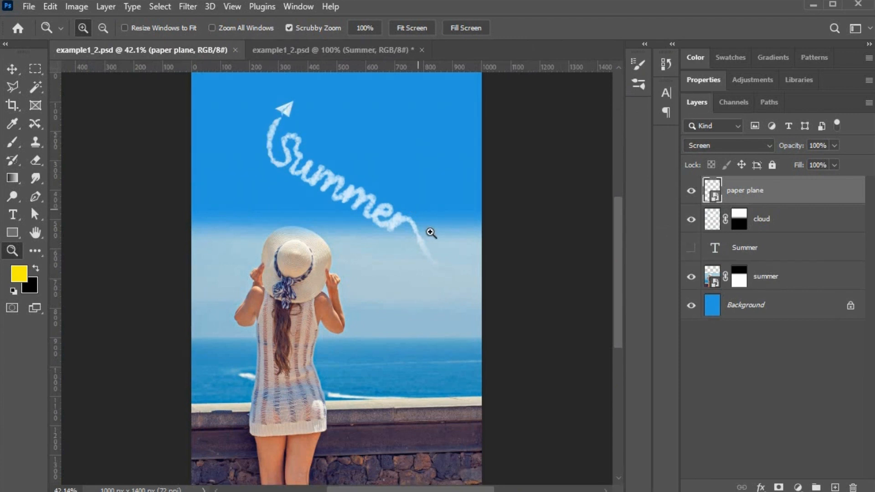
click(375, 51)
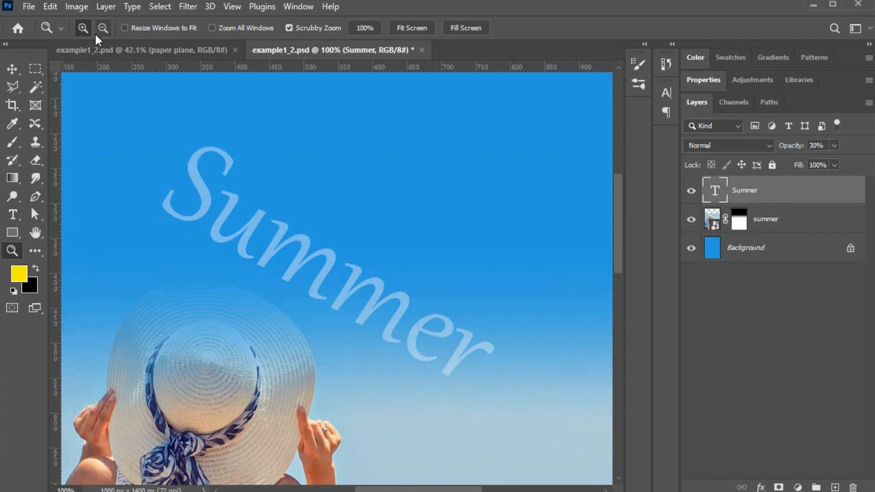
Step: Set the Pen tool to Path mode and check in the finished example where the cloud trail enters the S
click(33, 200)
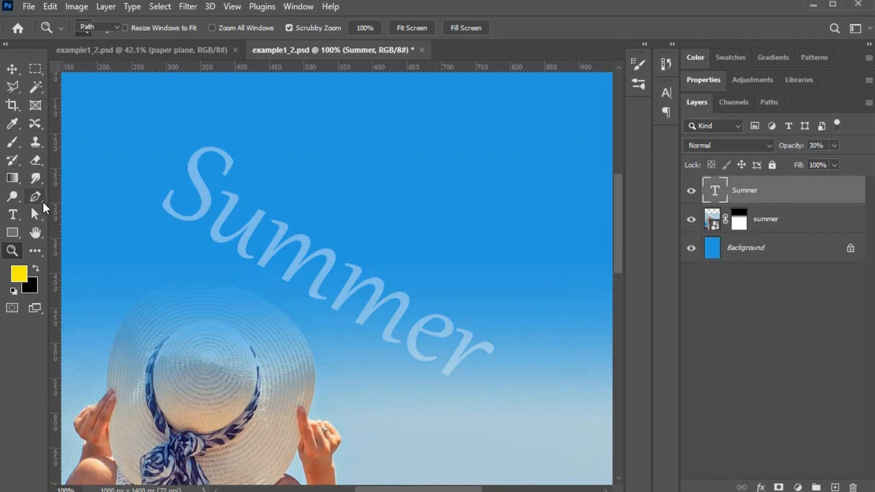
click(95, 28)
click(100, 47)
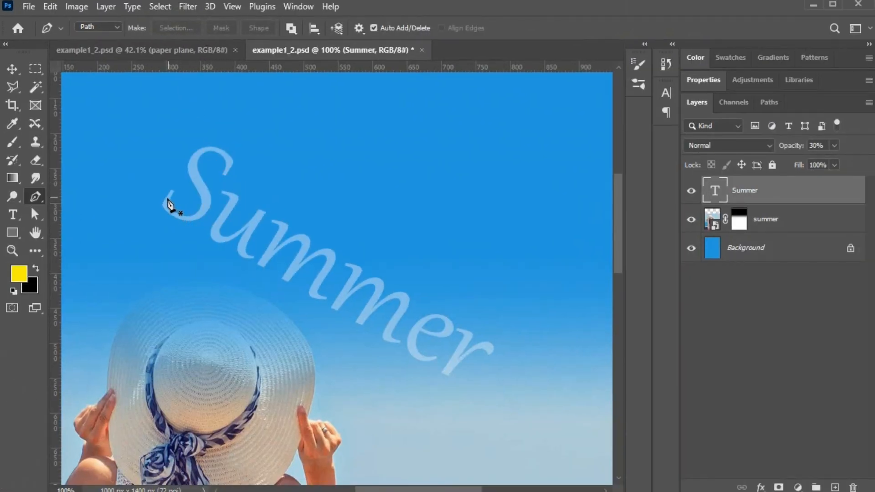
click(144, 45)
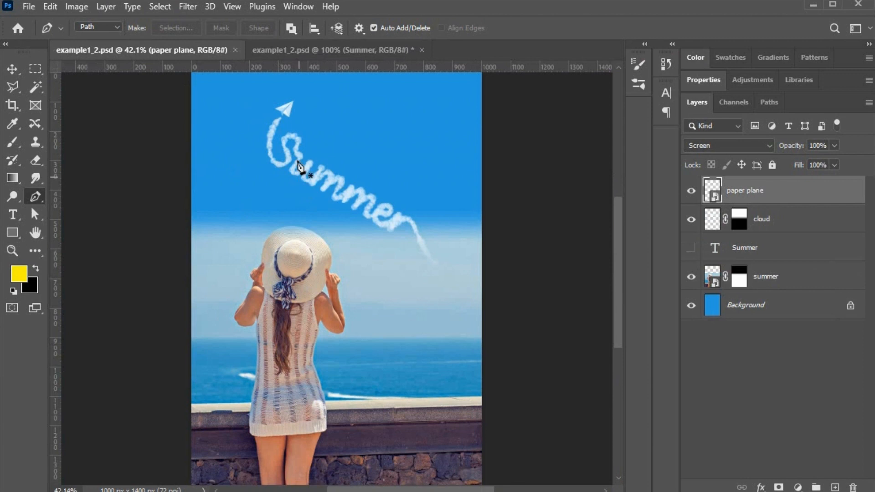
click(307, 50)
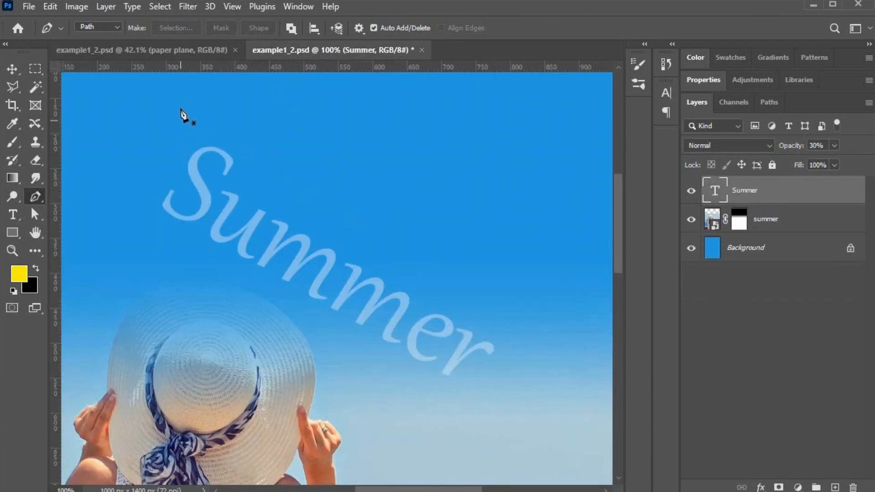
Step: Start a path high above the S, curve it down to the S's lower tip and trace the lower bowl
drag(319, 146, 363, 185)
click(249, 114)
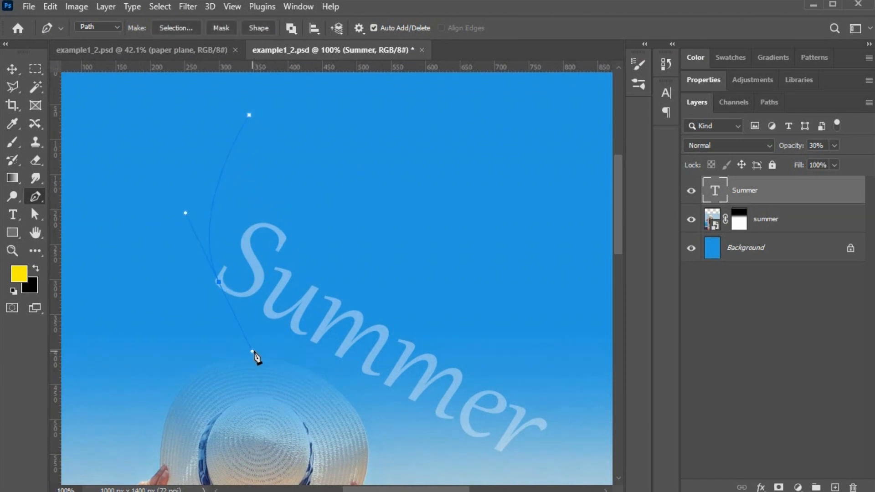
click(219, 283)
click(257, 286)
drag(274, 272, 278, 263)
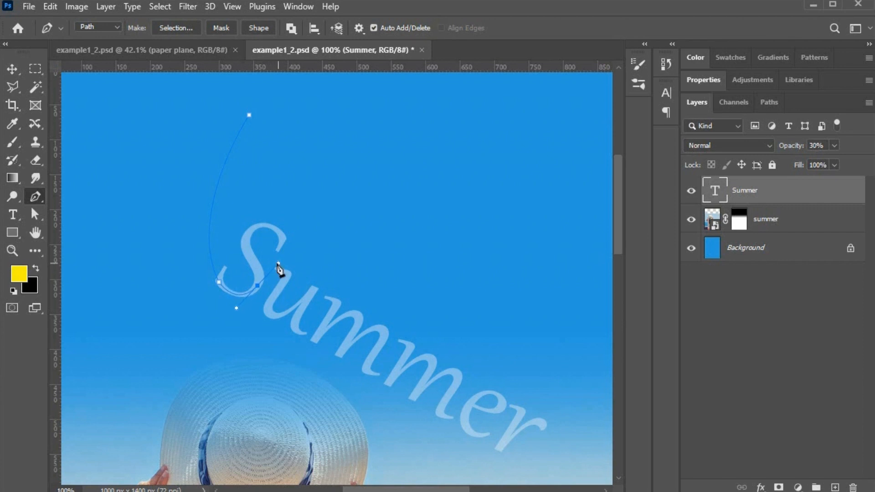
alt+click(260, 287)
key(Escape)
Step: Continue the path up the spine of the S and around its upper curve to the letter's end
mouse_move(235, 234)
mouse_down()
mouse_move(223, 216)
mouse_move(232, 228)
mouse_up()
alt+click(248, 251)
drag(298, 228, 294, 237)
key(ctrl+z)
drag(258, 227, 272, 222)
alt+click(259, 228)
click(279, 246)
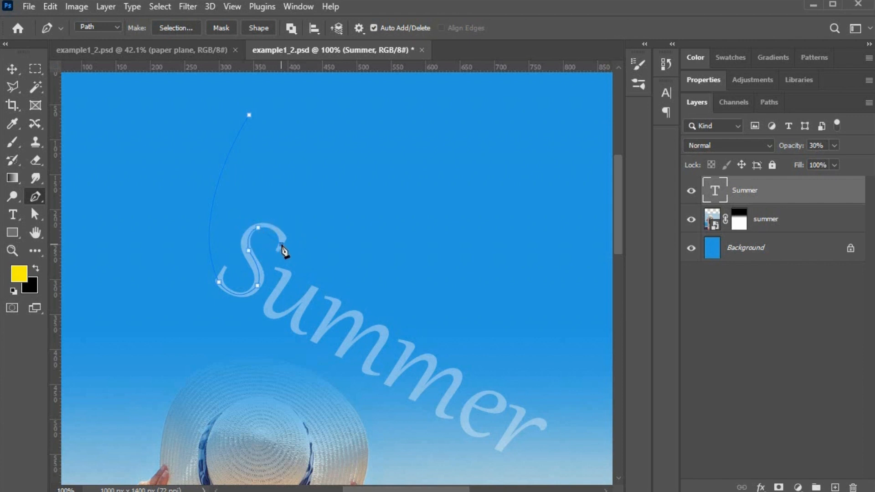
Step: Link the path from the S into the u and trace both of its stems down to the letter's end
drag(278, 252, 283, 269)
click(273, 296)
drag(272, 298, 252, 334)
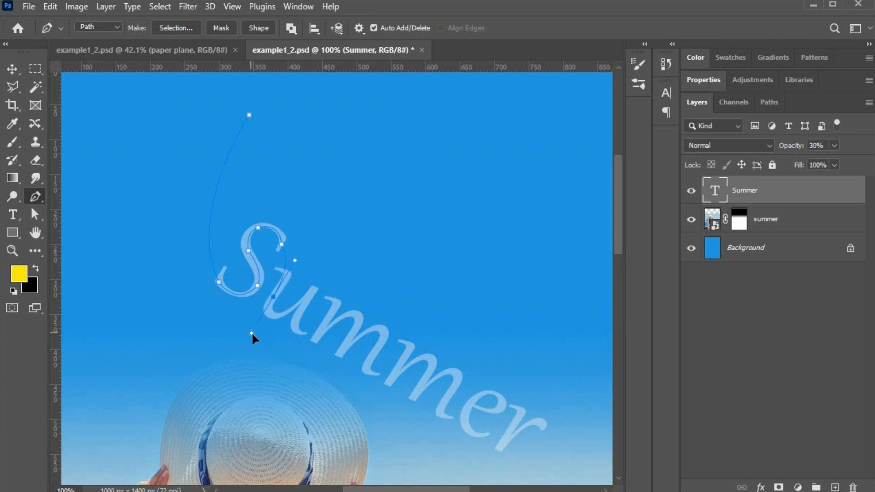
click(273, 298)
drag(310, 310, 326, 291)
click(314, 291)
drag(314, 284, 323, 277)
click(307, 335)
Step: Link the path from the u into the first m and trace its first stem and arch to the middle stem's foot
drag(329, 337, 330, 337)
drag(348, 283, 351, 272)
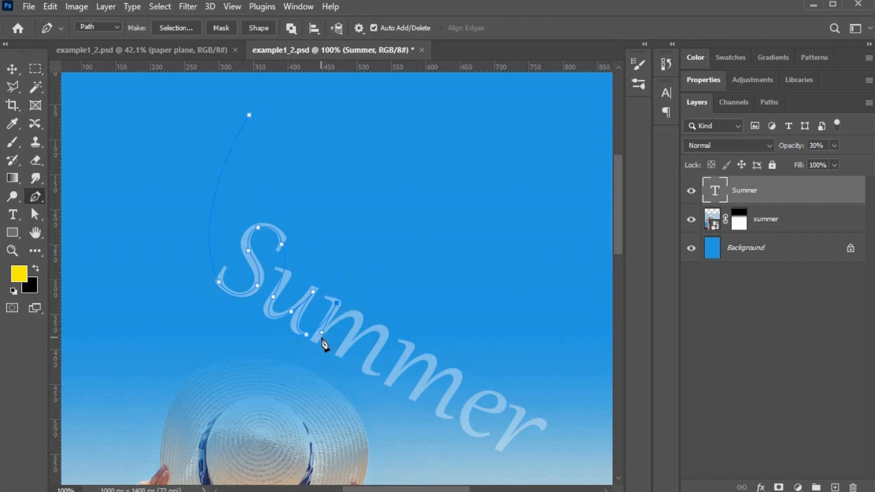
click(358, 320)
drag(364, 333, 361, 341)
alt+click(359, 321)
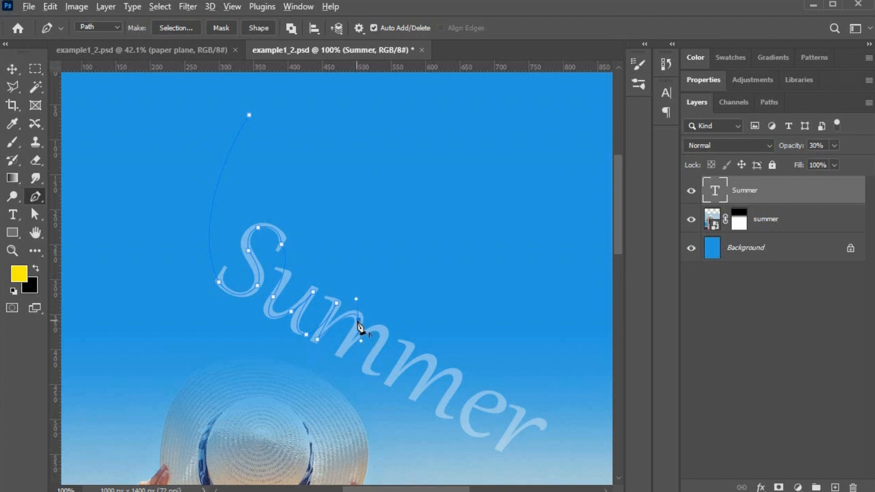
click(340, 356)
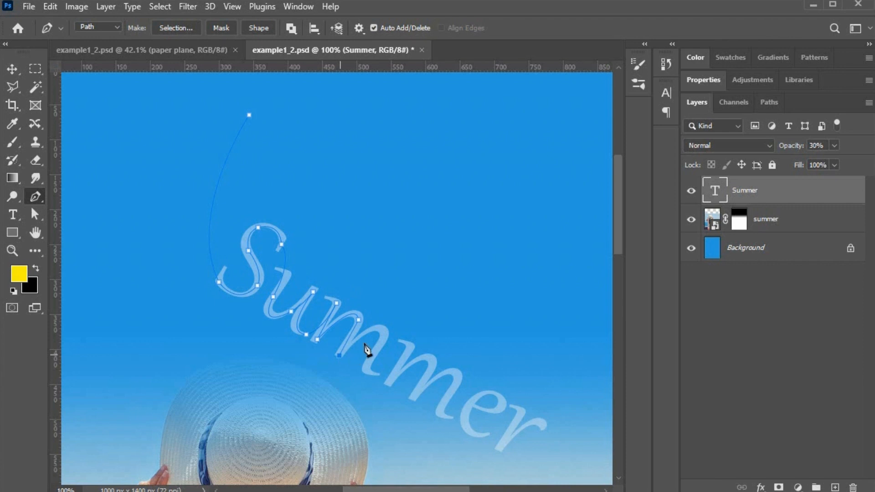
Step: Trace the first m's second arch and its last stem down to the foot
drag(390, 346, 404, 355)
alt+click(386, 336)
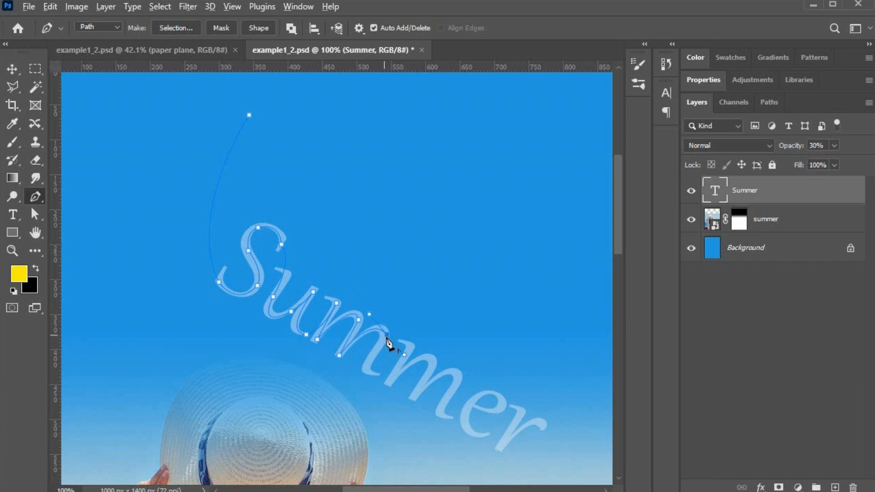
click(366, 368)
drag(352, 388, 344, 390)
alt+click(366, 367)
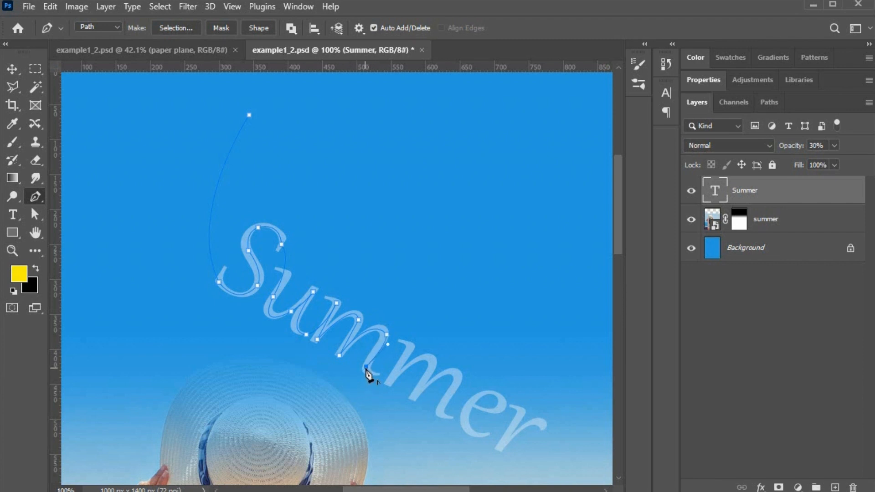
click(399, 371)
drag(411, 361, 425, 359)
key(ctrl+z)
Step: Link the path into the second m and trace its first stem and arch to the middle stem's foot
drag(412, 349, 442, 302)
alt+click(411, 349)
click(390, 383)
drag(435, 363, 449, 377)
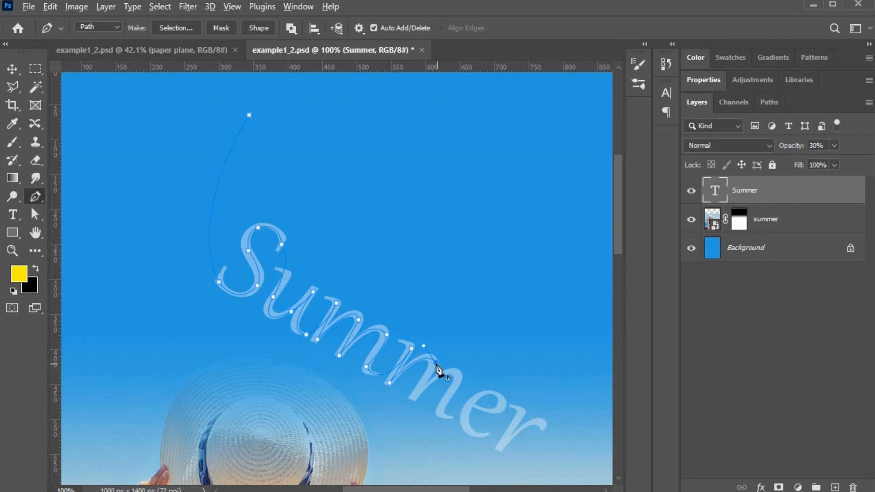
drag(410, 395, 387, 417)
alt+click(411, 396)
Step: Trace the second m's second arch and its last stem towards the foot
drag(459, 376, 471, 393)
alt+click(459, 376)
drag(445, 399, 431, 413)
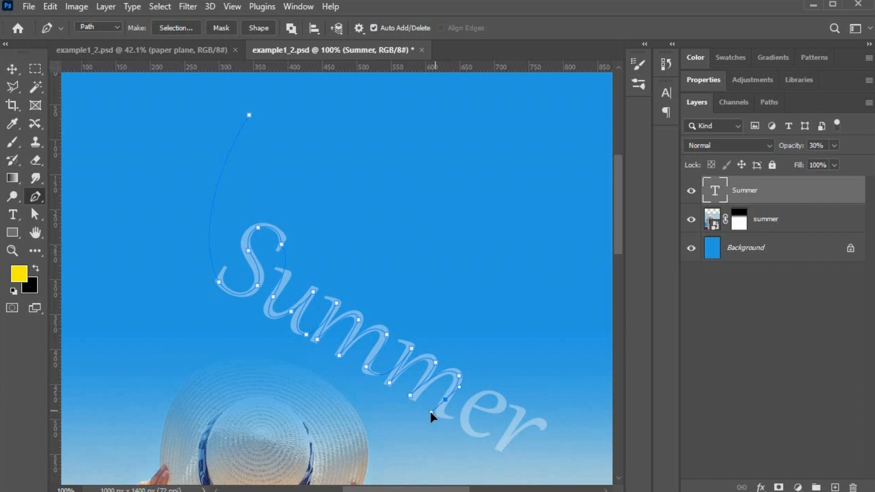
alt+click(445, 400)
Step: Continue the path into the e, trace its loop and lower bowl, and curve up to the top of the r
mouse_move(464, 417)
mouse_down()
mouse_move(497, 412)
mouse_move(466, 415)
mouse_up()
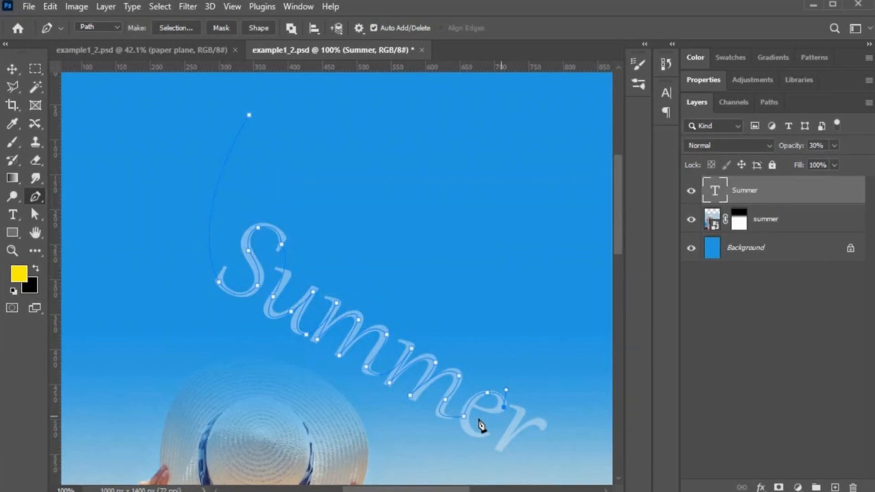
drag(473, 405, 598, 361)
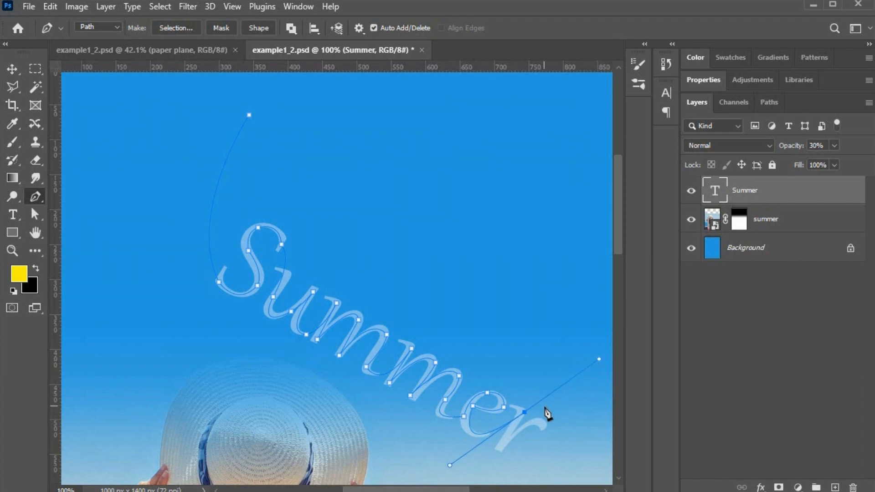
alt+click(524, 412)
click(521, 417)
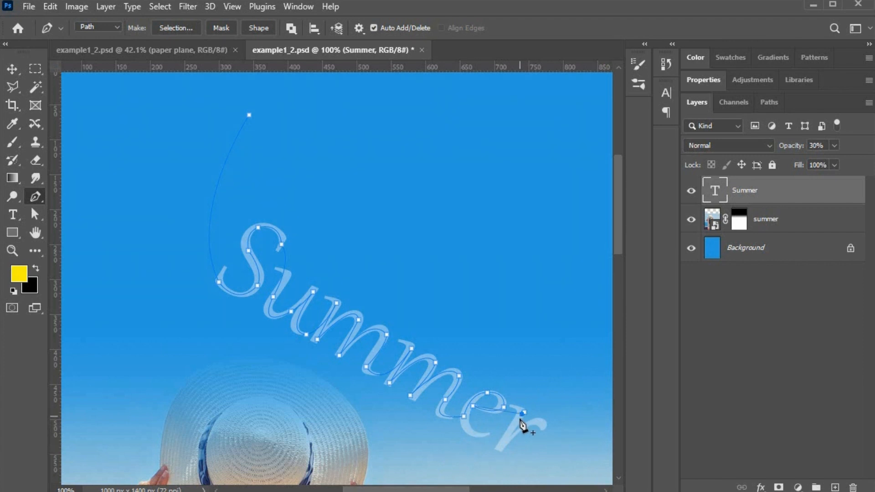
key(ctrl+z)
key(ctrl+z)
key(ctrl+z)
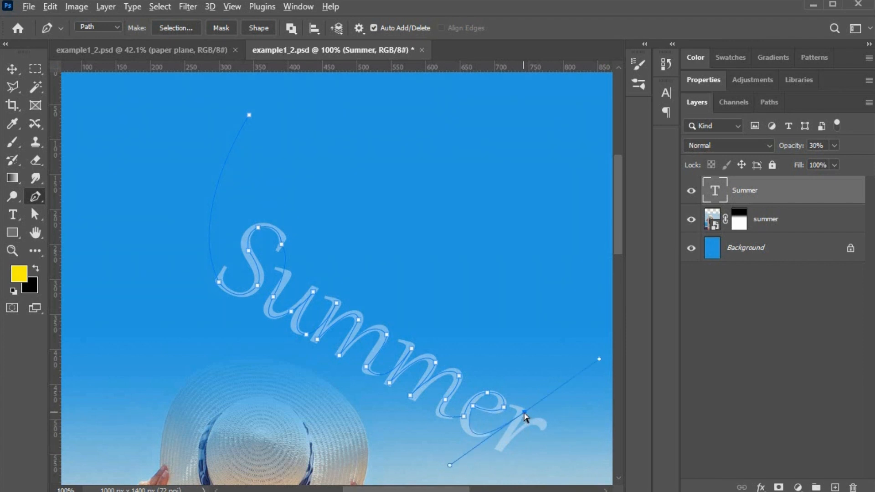
Step: Trace the r's stem to its foot, and end the path with a long curve over its arm and down through the sky
click(502, 446)
drag(545, 414, 416, 185)
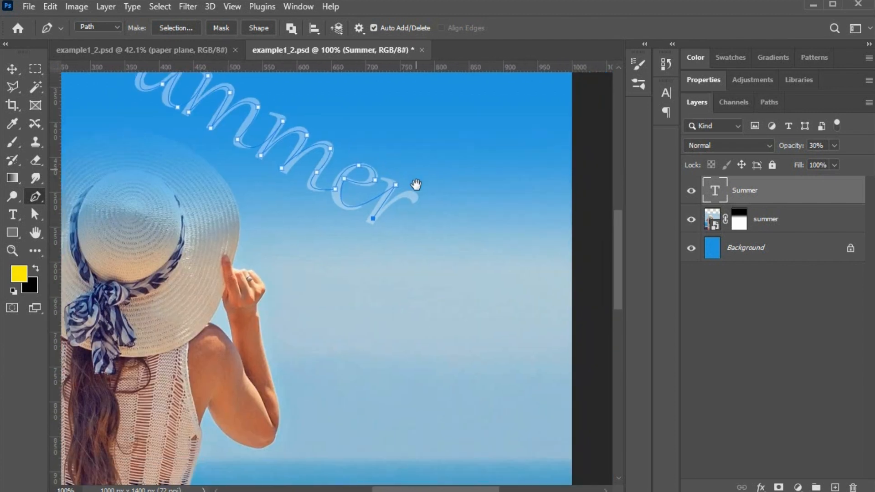
drag(515, 303, 581, 482)
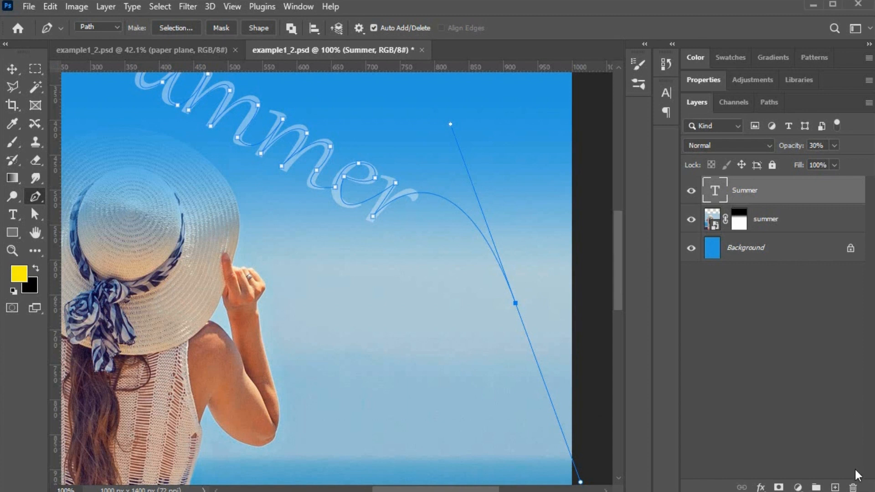
Step: Add a new layer above the Summer text and name it cloud
click(835, 487)
double_click(737, 191)
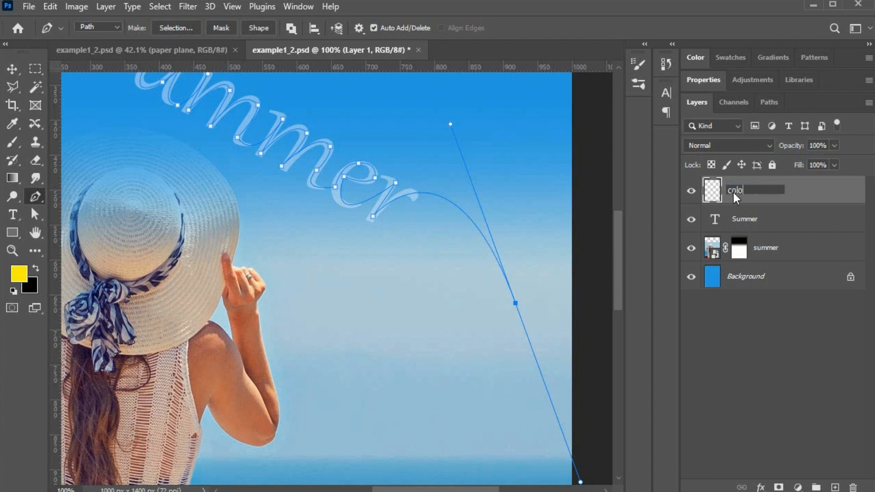
text(cloud)
key(Return)
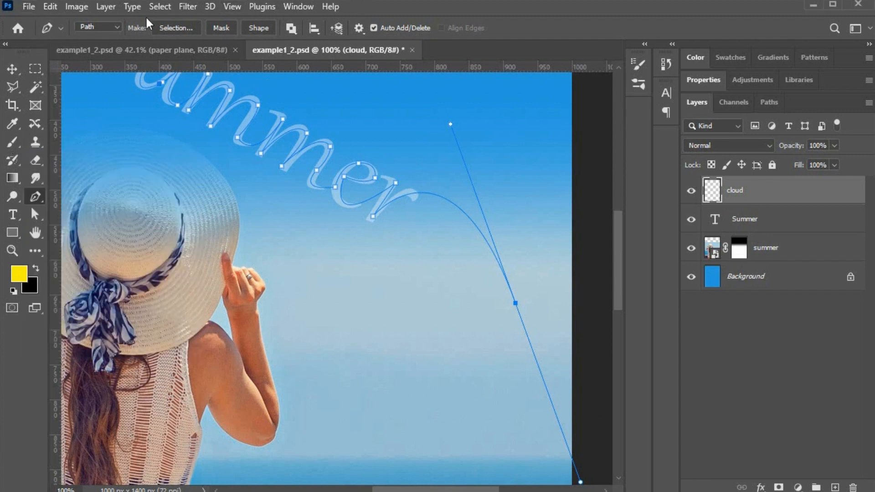
Step: Switch to the Brush tool and import the brush file cloud.abr from the brush source folder
click(8, 139)
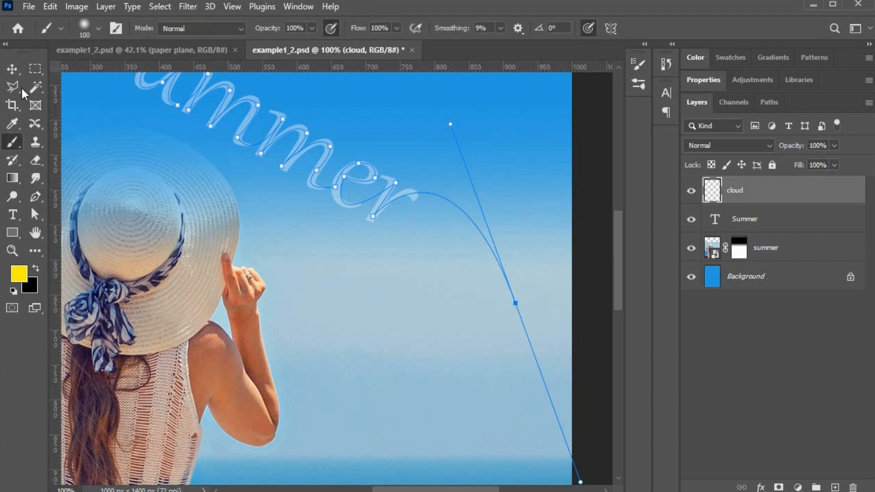
click(90, 29)
click(184, 55)
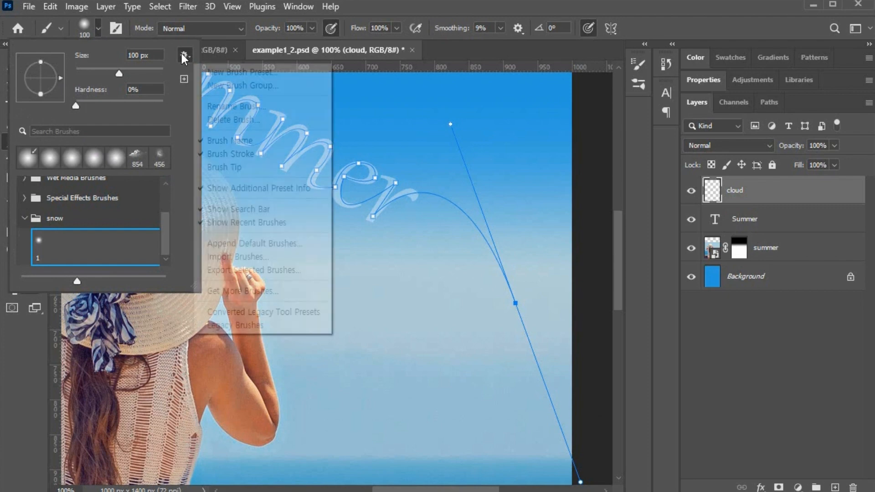
click(279, 256)
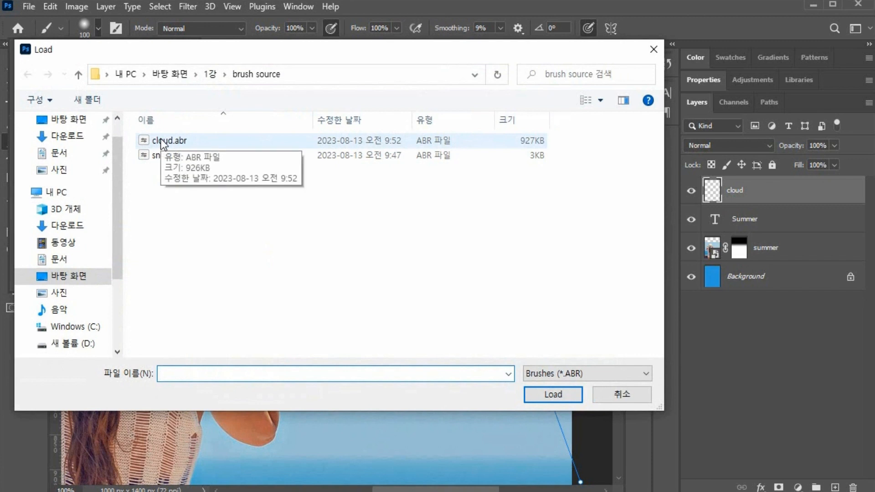
click(163, 142)
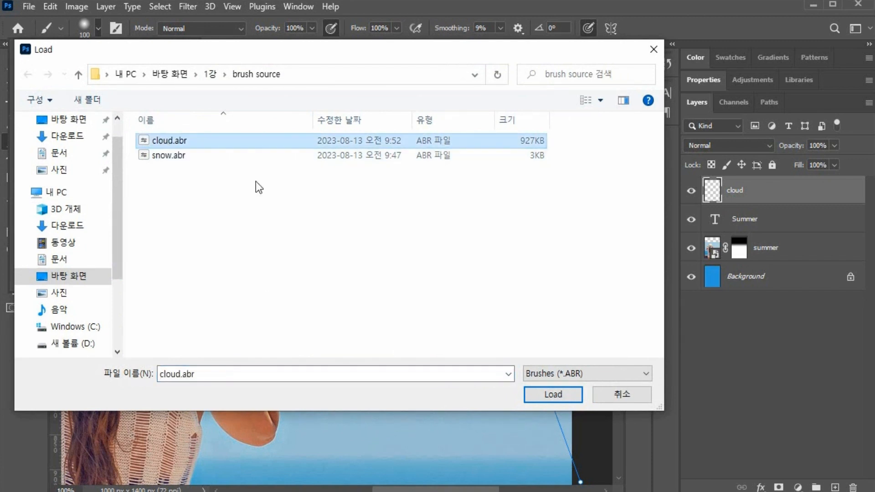
click(553, 394)
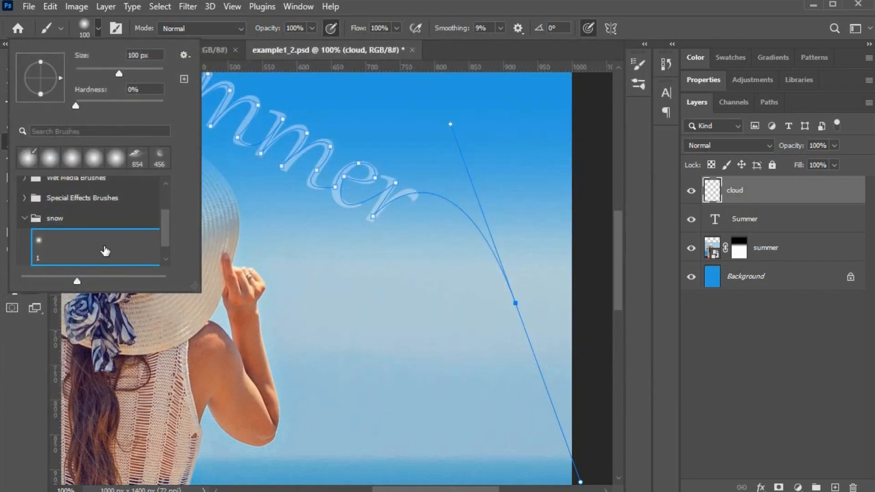
Step: Choose brush 1 from the imported cloud group, with white as the foreground colour
scroll(164, 244, down, 1)
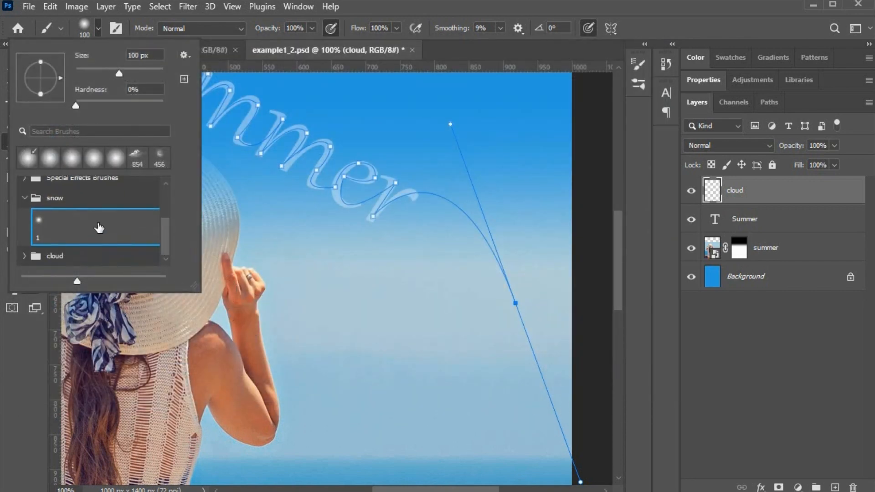
click(25, 198)
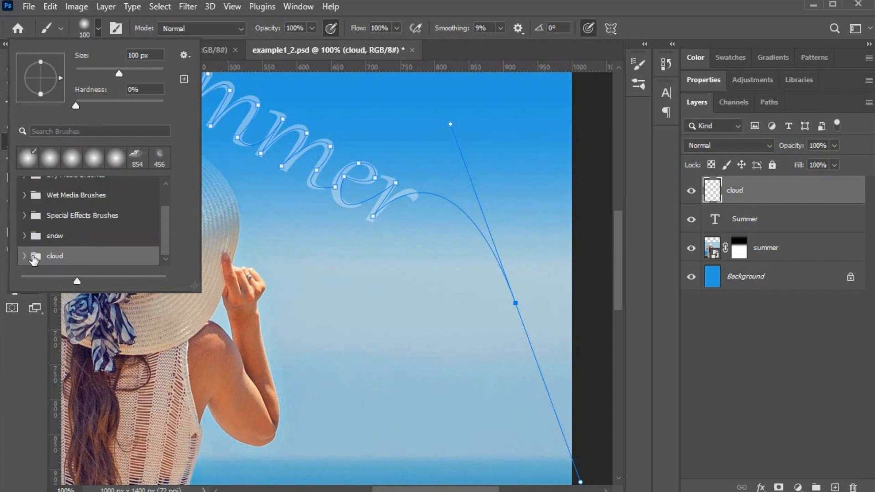
click(27, 256)
click(128, 258)
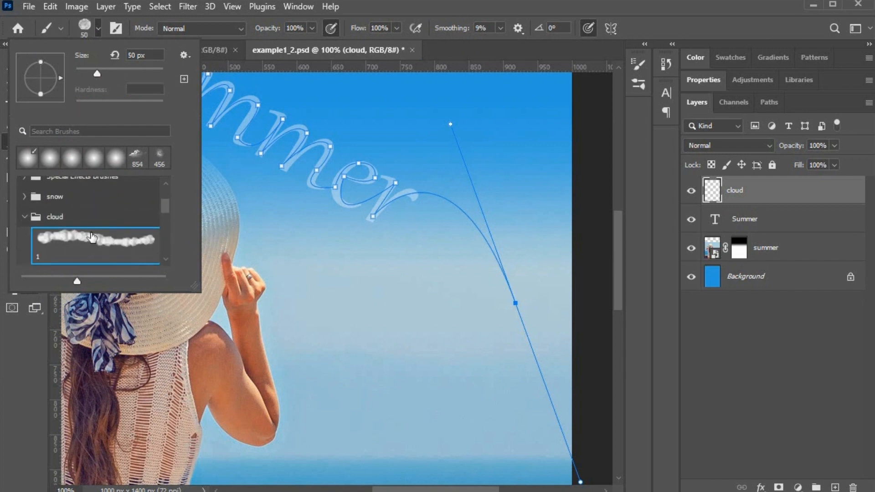
click(689, 2)
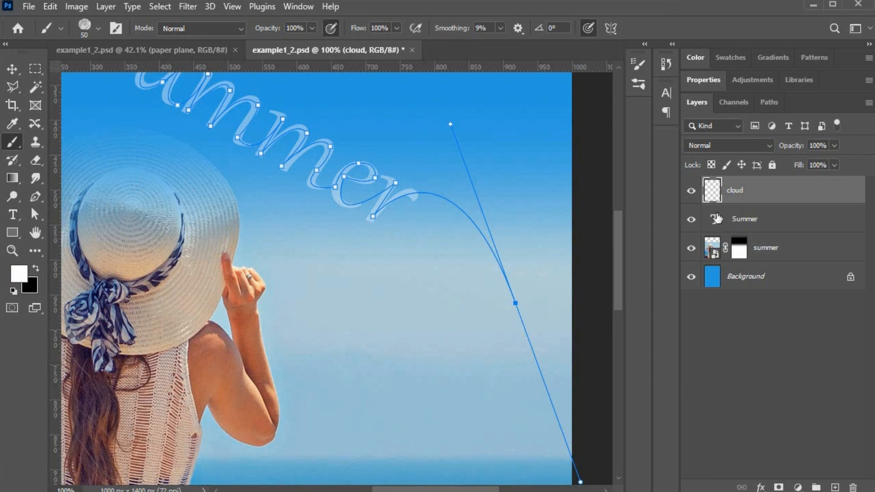
Step: Dock the Paths panel below Brush Settings, expand that dock and collapse the main panel dock to icons
click(769, 104)
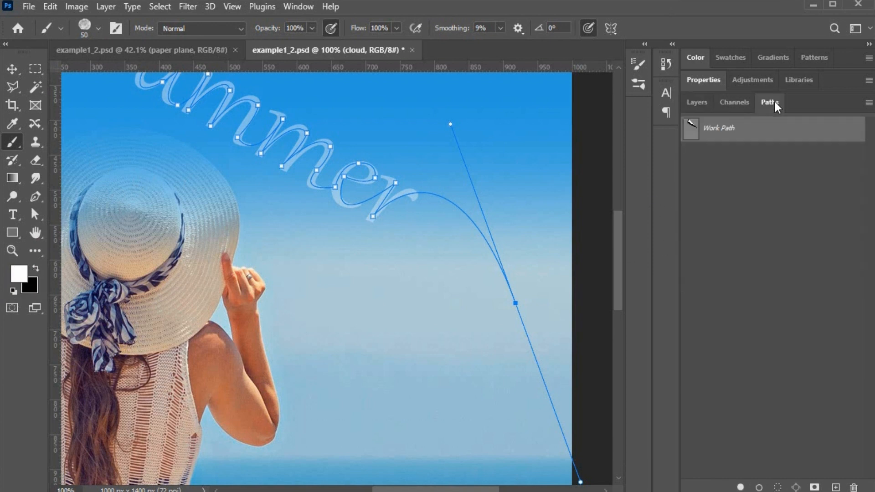
drag(772, 102, 639, 98)
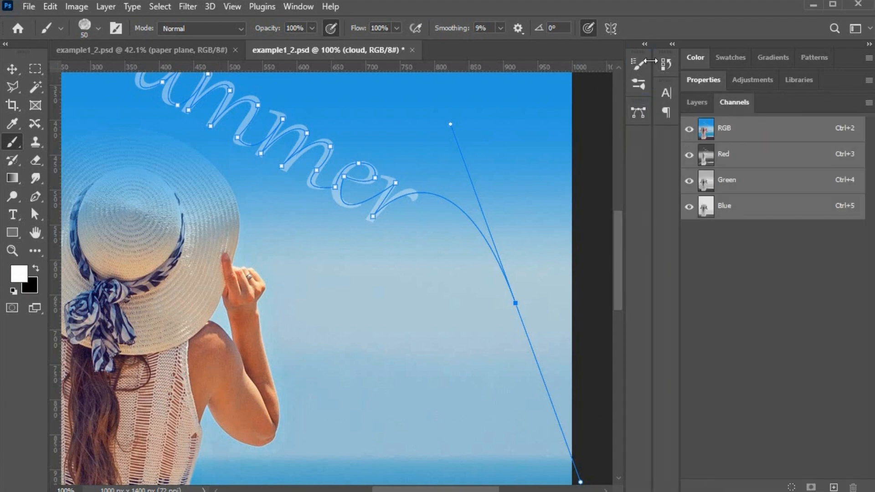
click(645, 46)
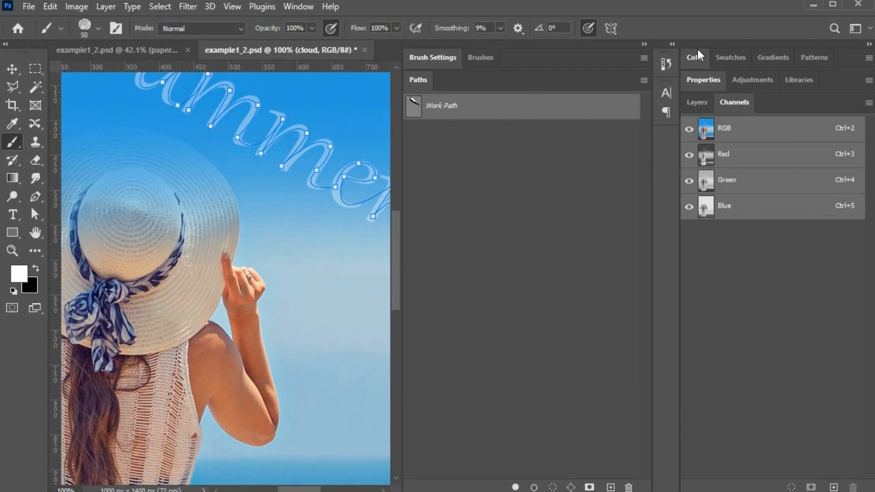
click(869, 44)
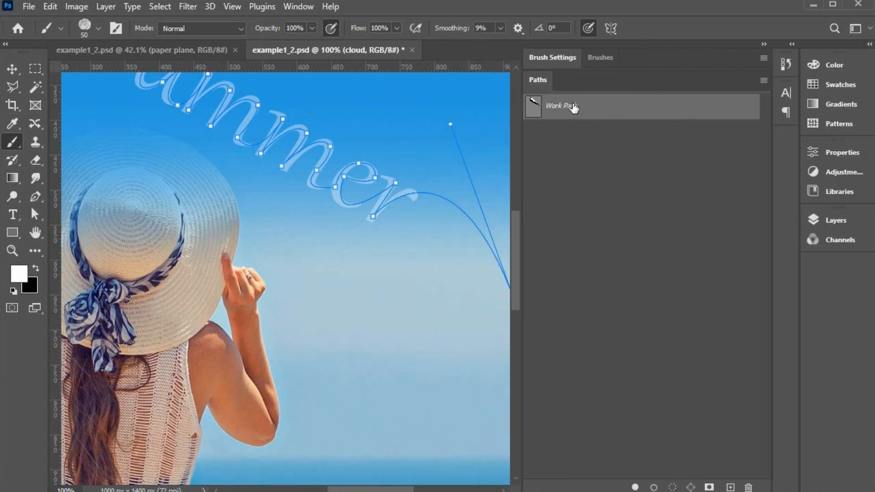
Step: Save the traced work path under the name path1
double_click(589, 106)
text(path1)
key(Return)
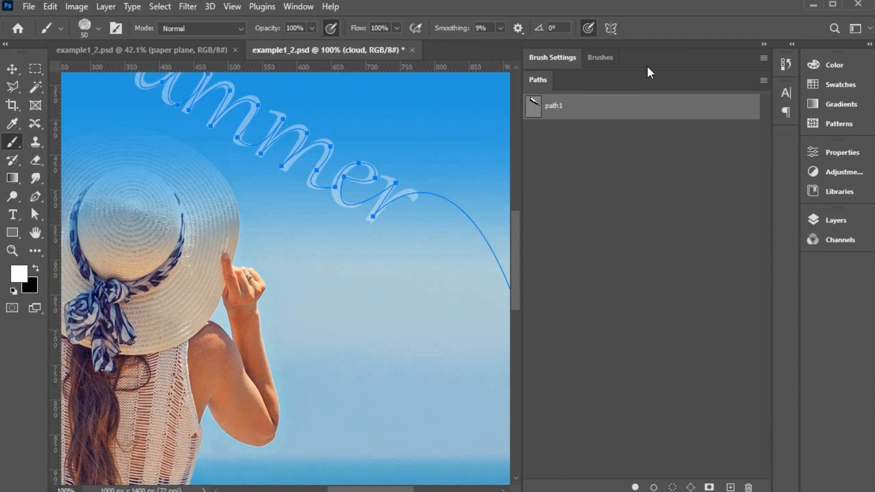
Step: Try stroking path1 with the 50 px cloud brush, leaving Simulate Pressure off
click(764, 81)
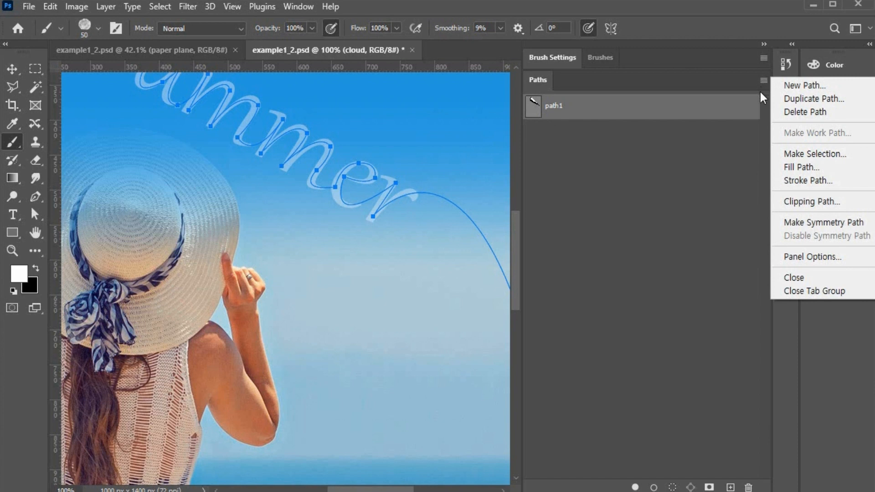
click(795, 181)
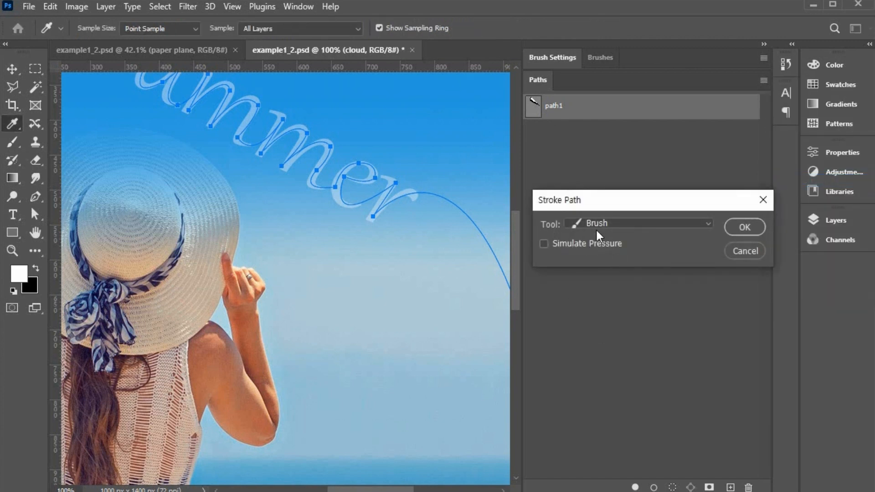
click(755, 225)
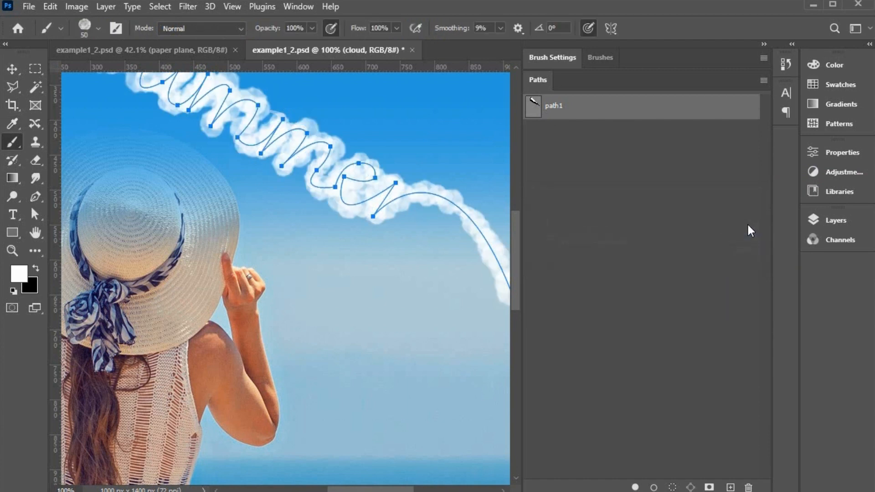
key(ctrl+z)
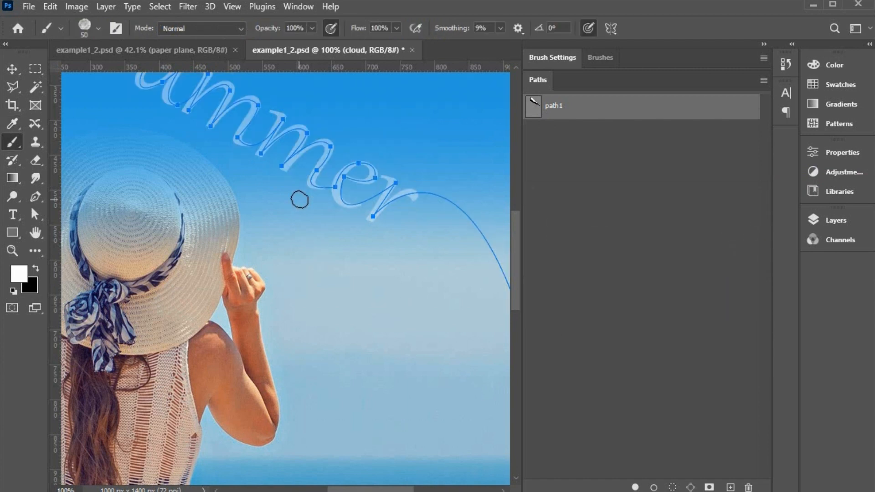
Step: Set the cloud brush size to 30 px
click(97, 29)
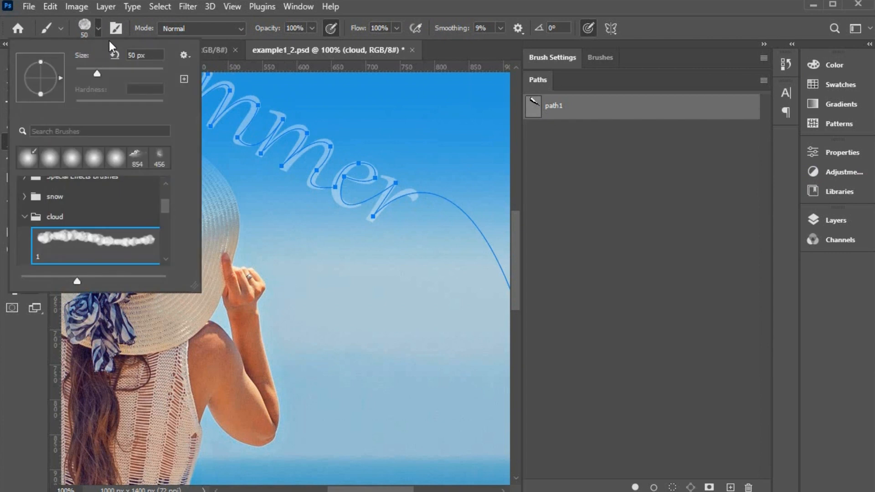
double_click(144, 55)
text(30)
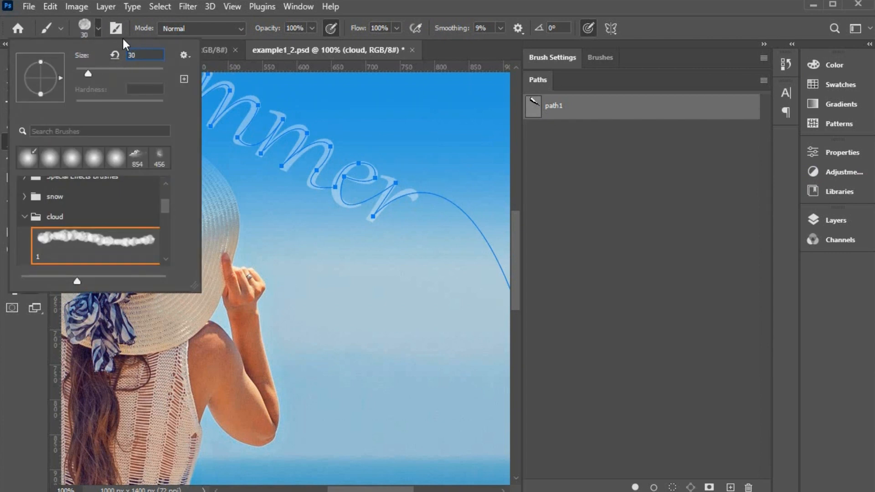
Step: Stroke path1 on the cloud layer using the 30 px cloud brush, with Simulate Pressure off
key(Return)
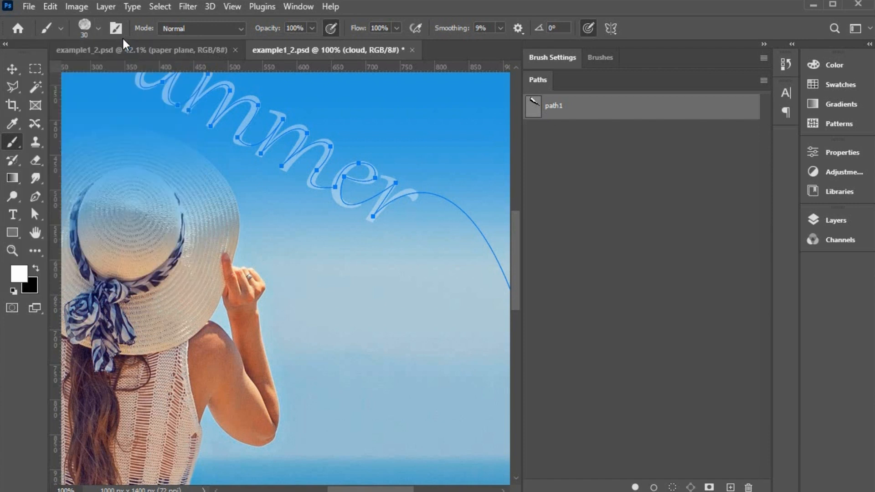
click(762, 81)
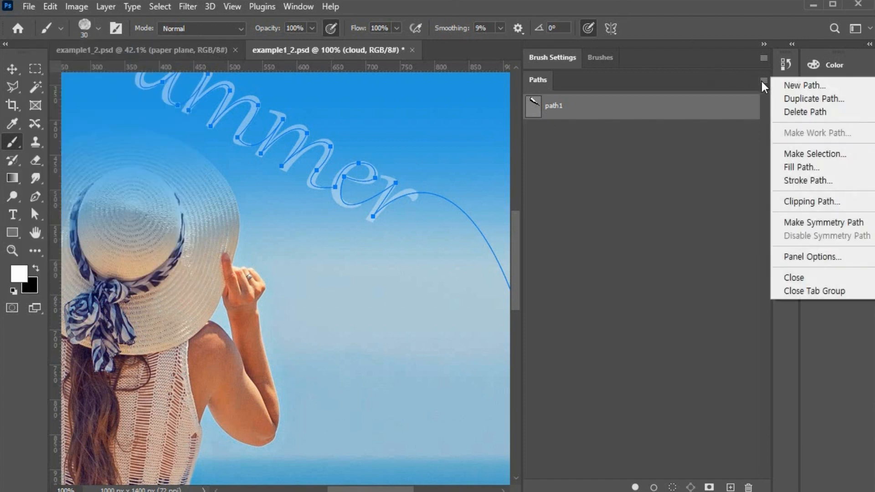
click(801, 181)
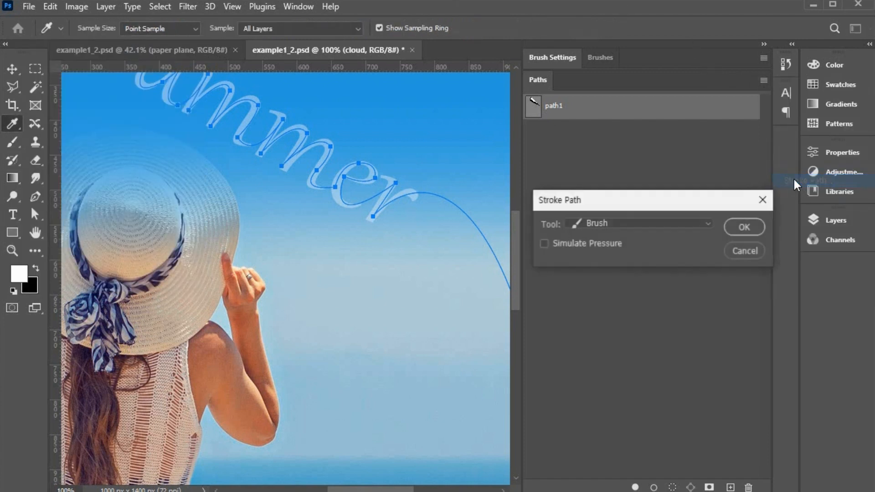
click(745, 228)
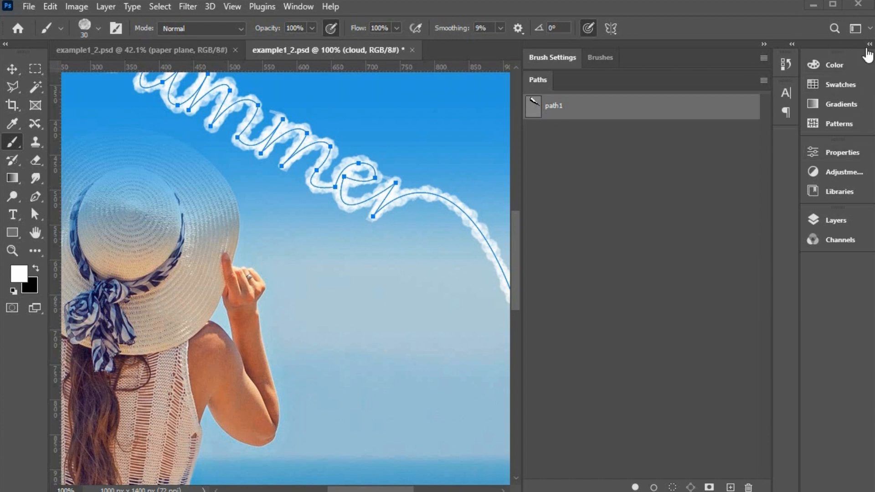
Step: Collapse the Paths dock, expand the main panel dock to show the layers, and set the cloud layer's opacity to 80%
click(764, 43)
click(869, 44)
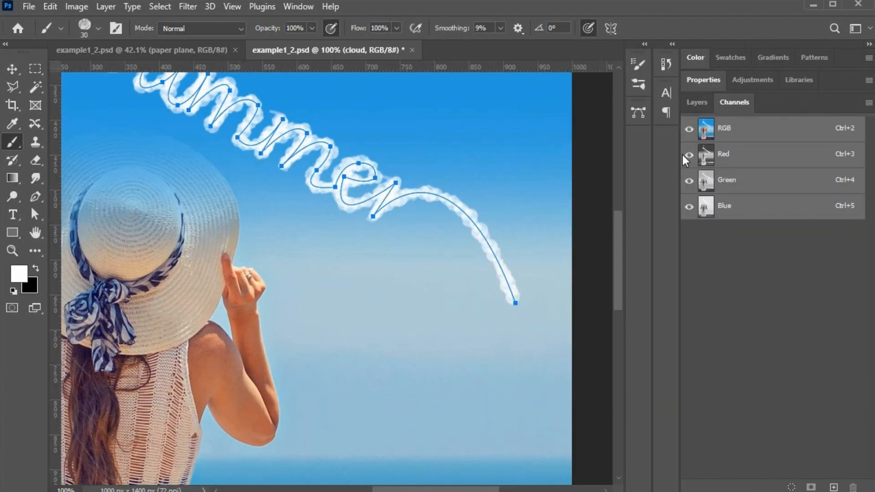
click(704, 103)
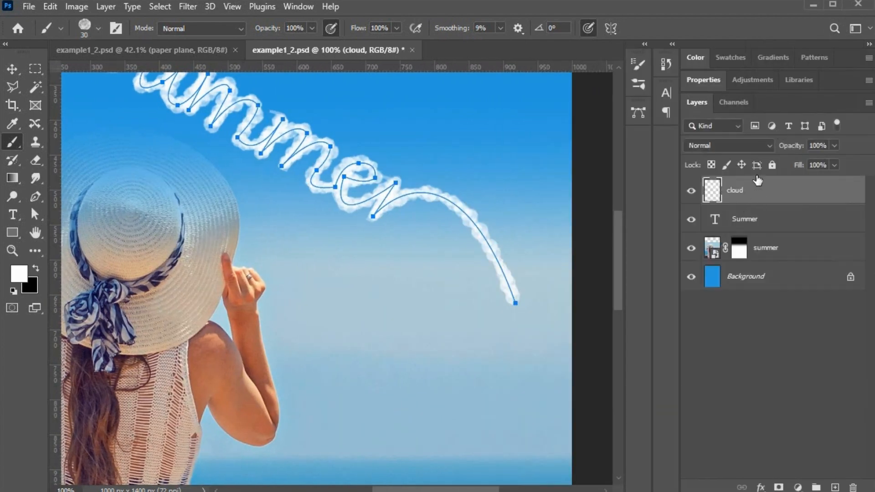
click(826, 145)
text(80)
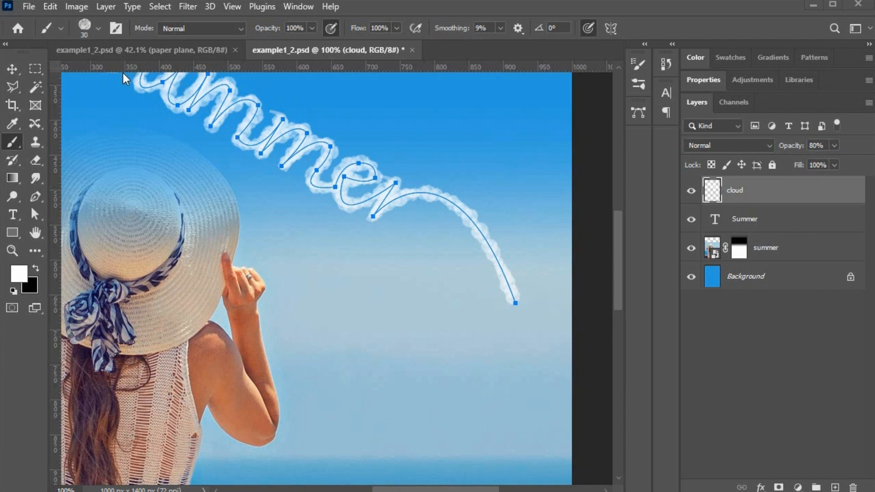
Step: Hide the Summer text layer and deselect path1 so its outline no longer shows over the cloud lettering
click(691, 219)
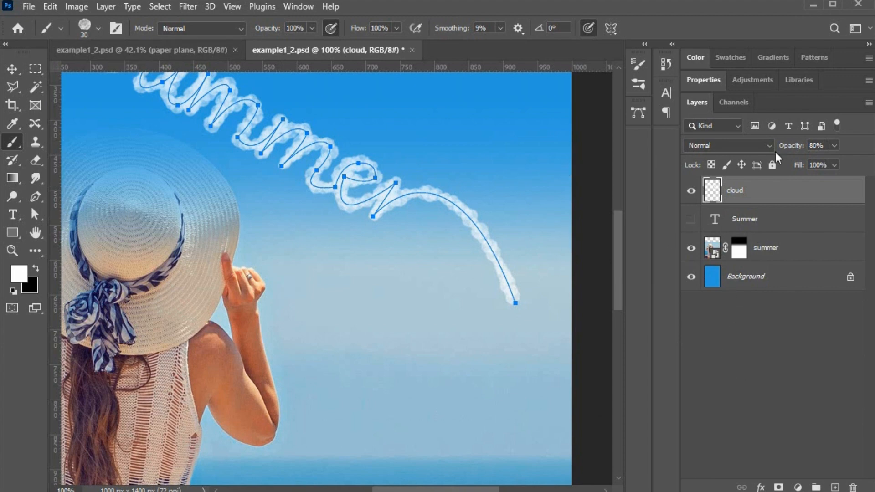
click(645, 43)
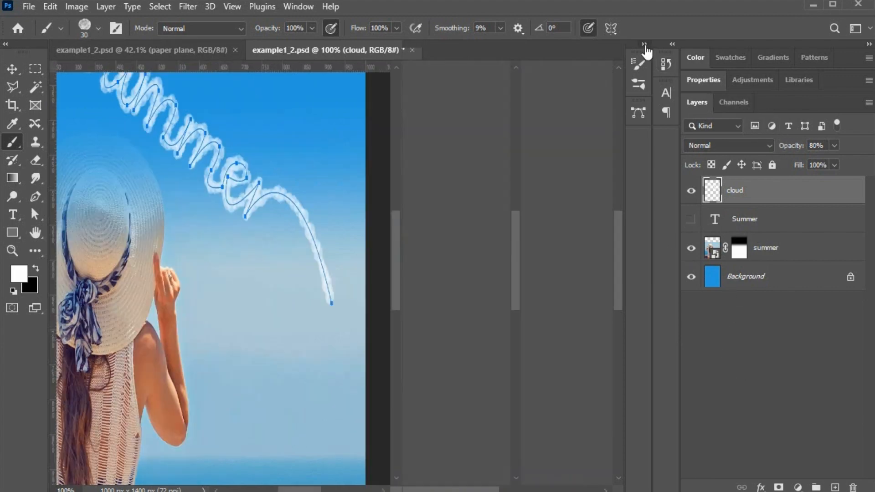
click(451, 233)
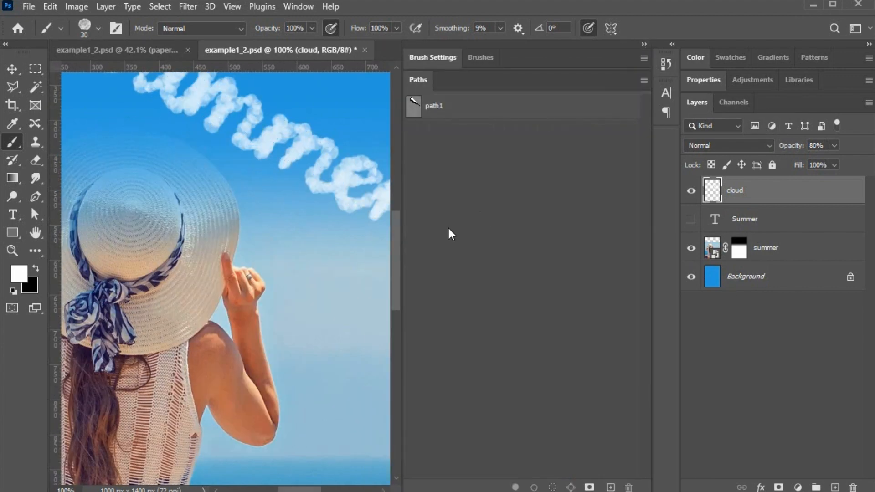
click(644, 44)
drag(401, 194, 513, 300)
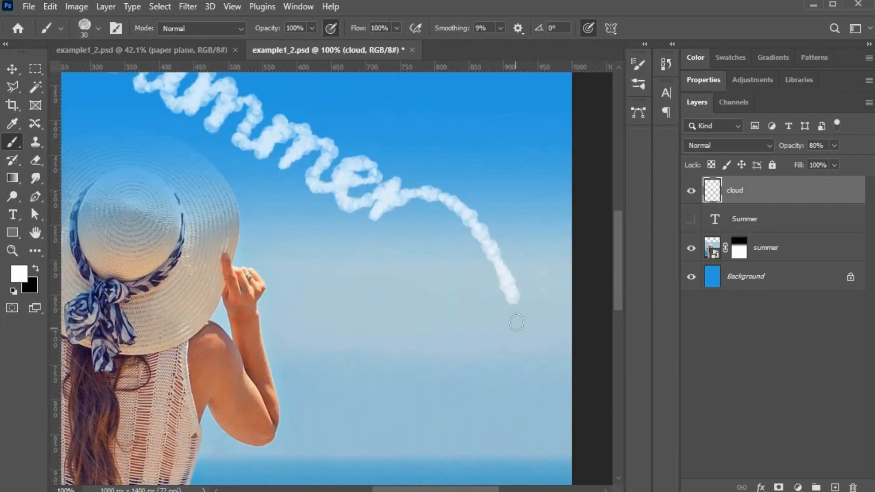
Step: Add a layer mask to the cloud layer and choose the Soft Round brush at 80 px with 0% hardness
key(ctrl+minus)
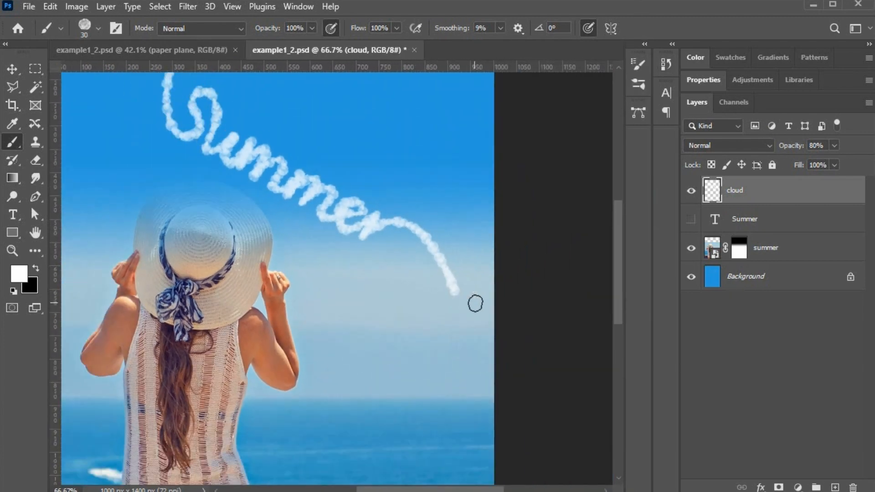
drag(385, 299, 438, 383)
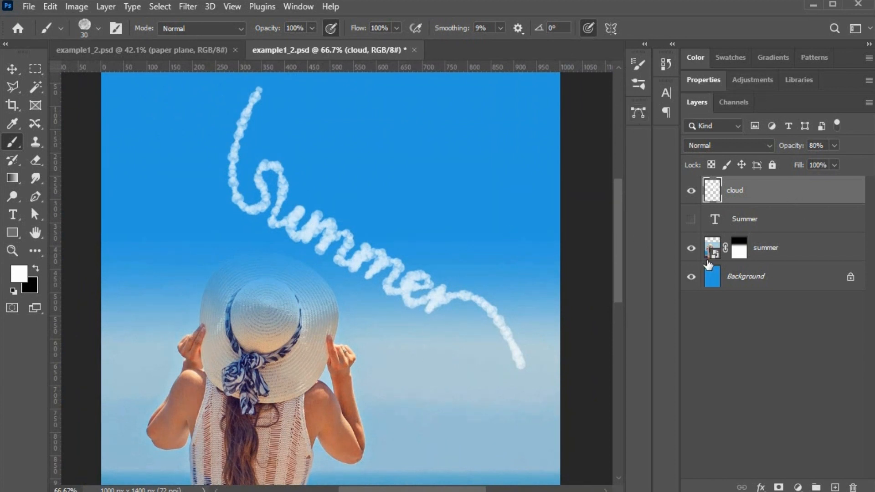
scroll(562, 249, up, 3)
scroll(562, 249, down, 1)
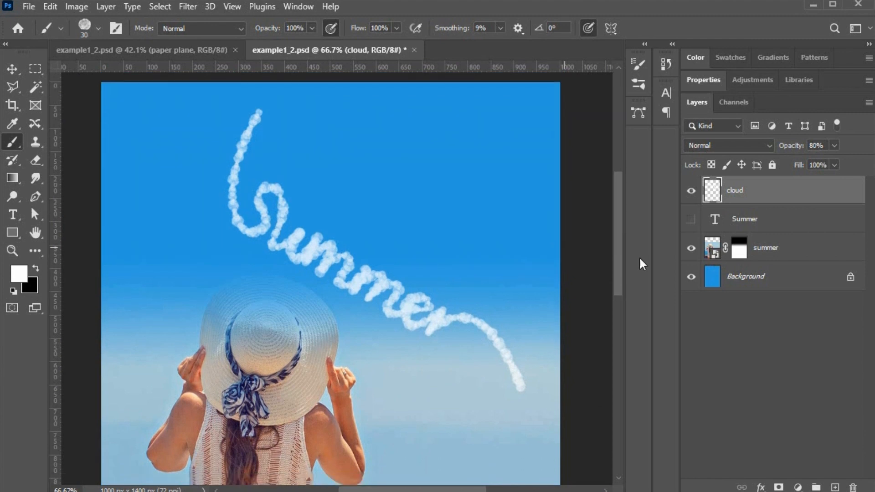
click(779, 487)
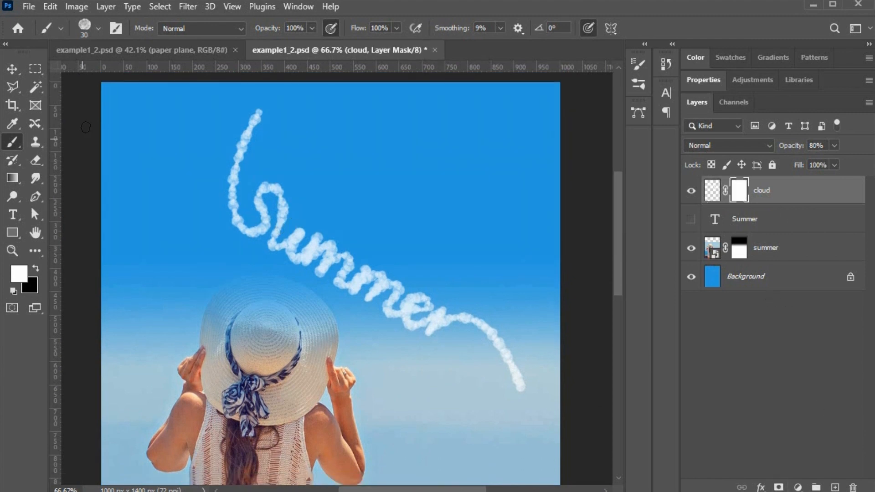
click(98, 25)
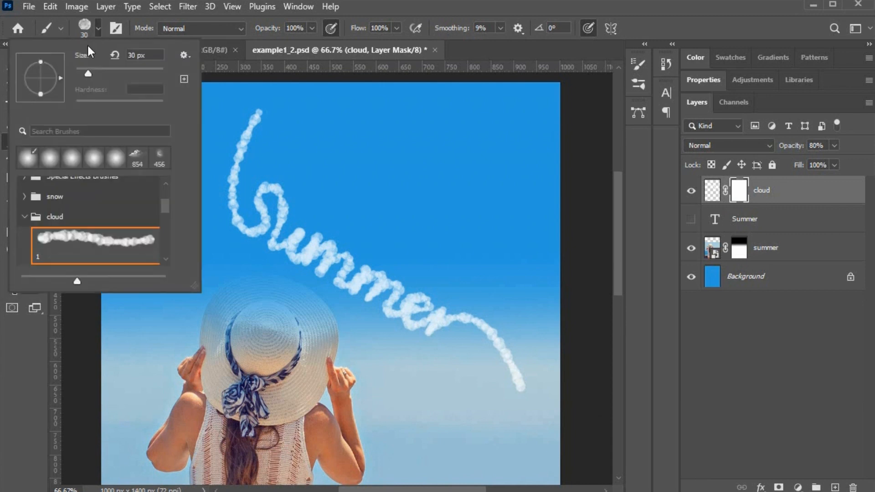
click(25, 217)
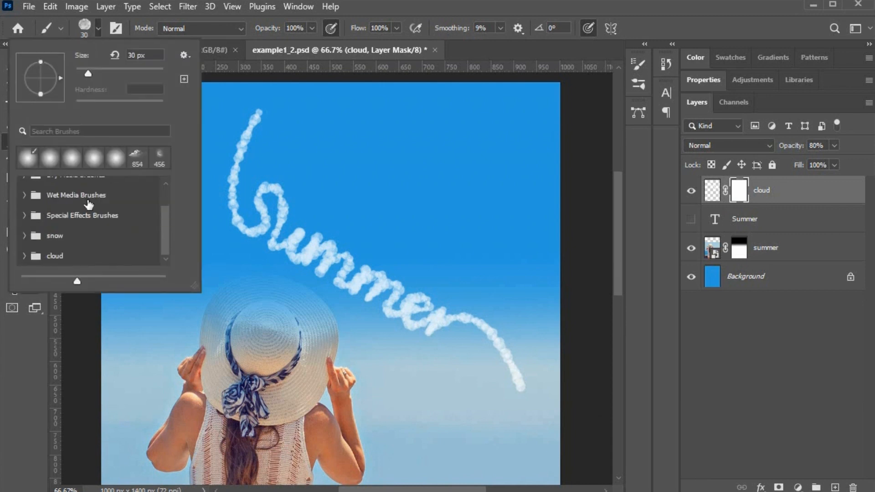
scroll(70, 203, up, 2)
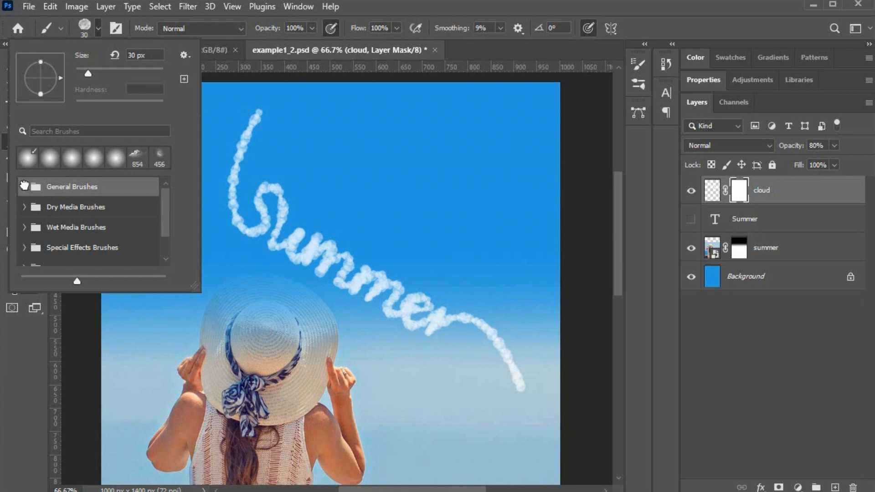
click(25, 186)
click(76, 217)
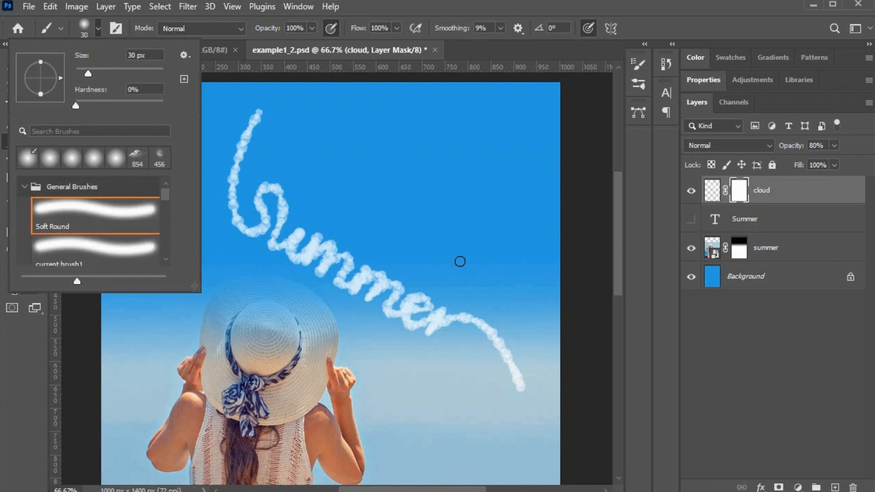
drag(89, 74, 110, 75)
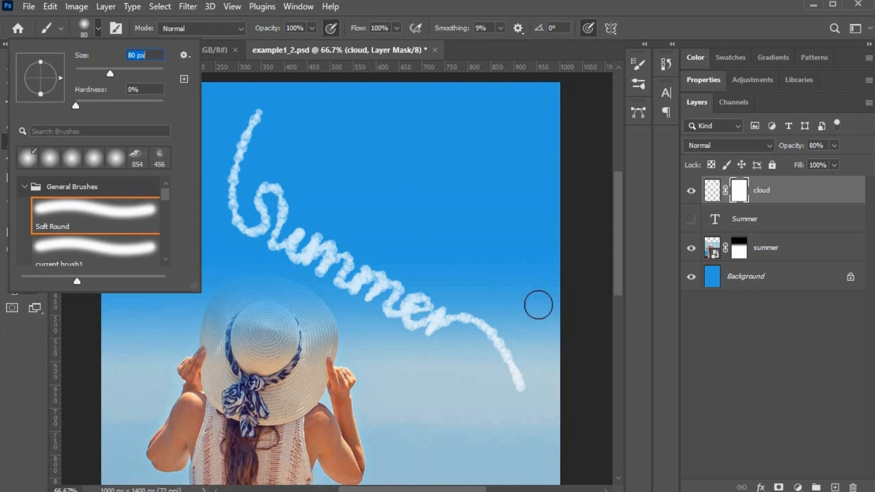
click(559, 12)
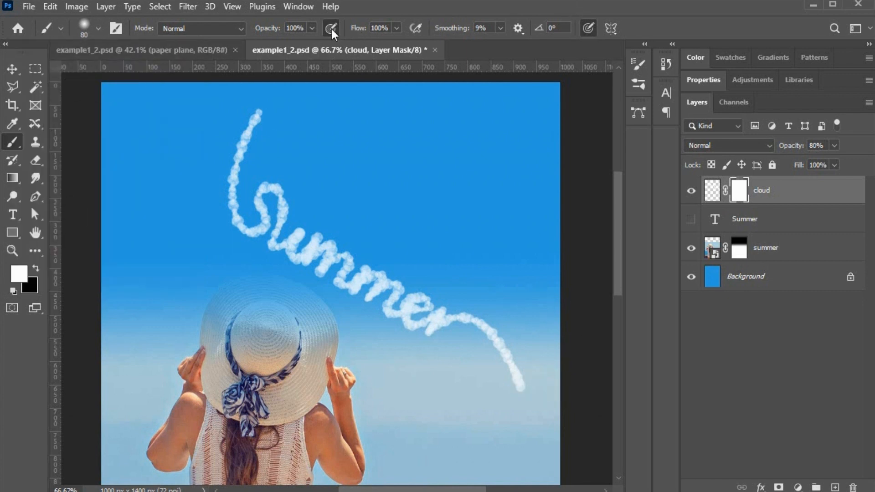
Step: Paint black at 40% brush opacity on the cloud mask to fade both ends of the Summer trail
click(314, 27)
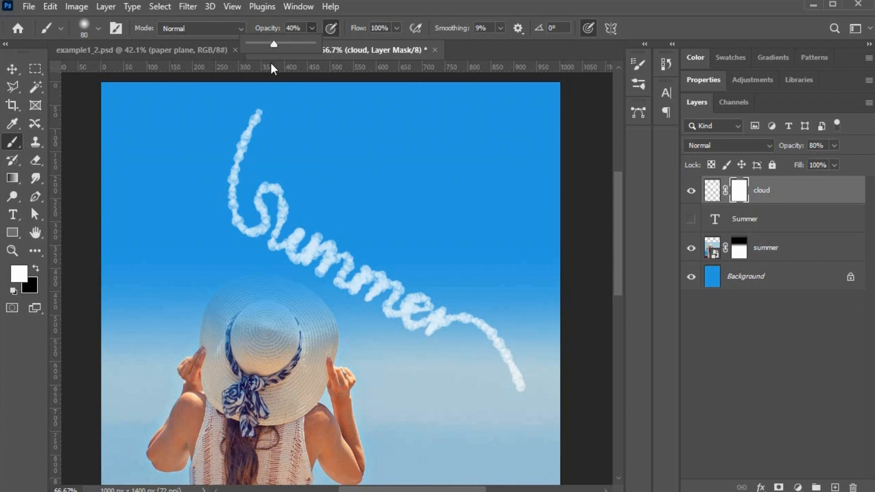
click(35, 269)
mouse_move(509, 360)
mouse_down()
mouse_move(504, 346)
mouse_move(491, 346)
mouse_move(518, 390)
mouse_move(527, 376)
mouse_move(525, 393)
mouse_up()
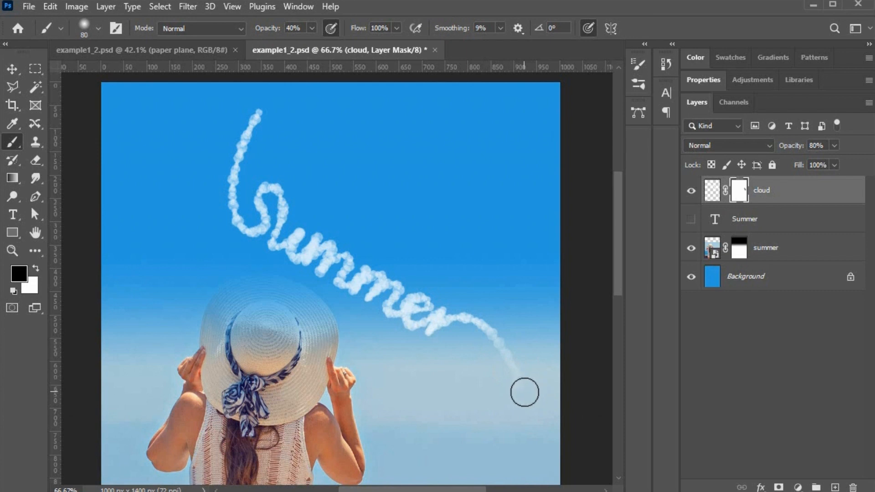
mouse_move(274, 121)
mouse_down()
mouse_move(264, 104)
mouse_move(254, 129)
mouse_move(240, 132)
mouse_up()
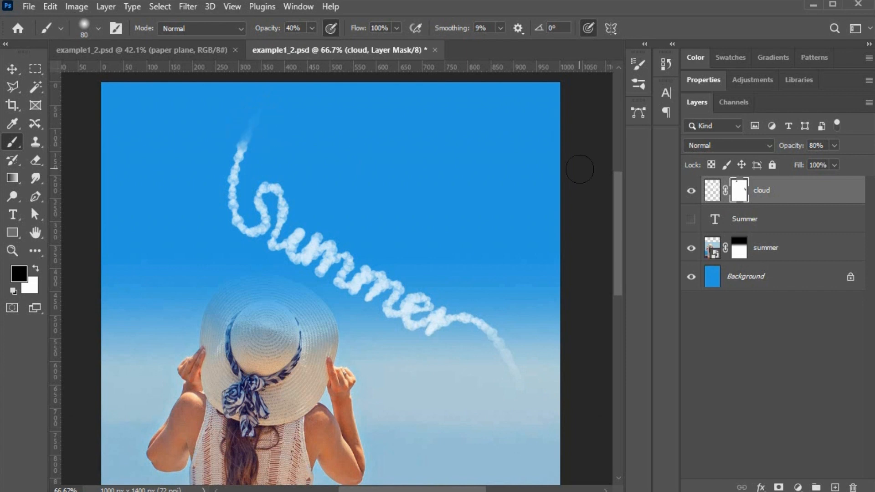
Step: Open paper plane.png from the start folder, copy it into example1_2.psd and name its layer paper plane
key(alt+Tab)
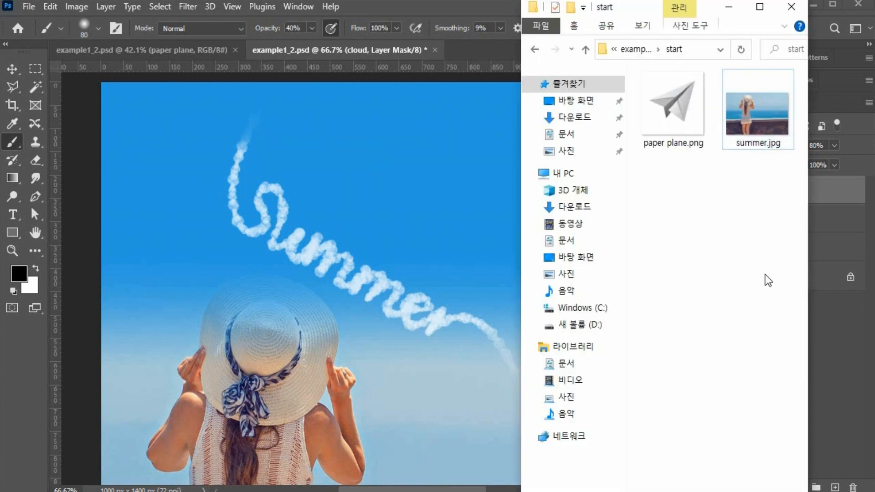
drag(680, 102, 487, 48)
key(ctrl+a)
drag(445, 210, 343, 119)
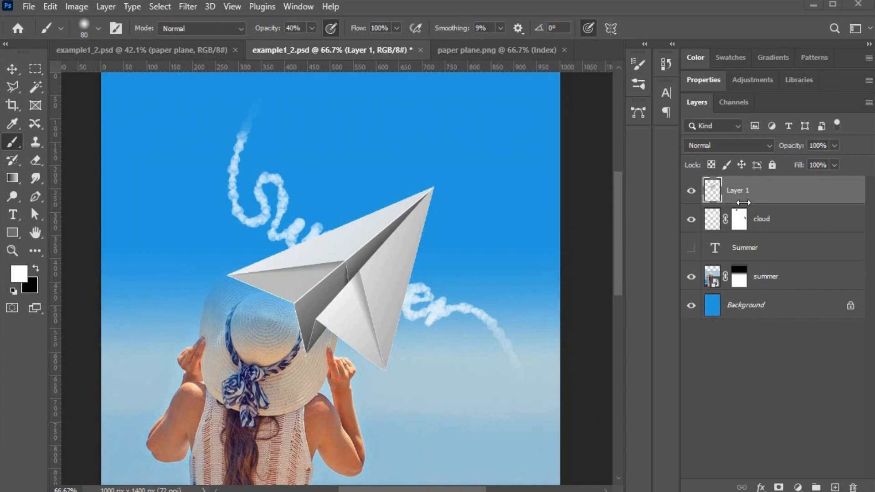
double_click(736, 189)
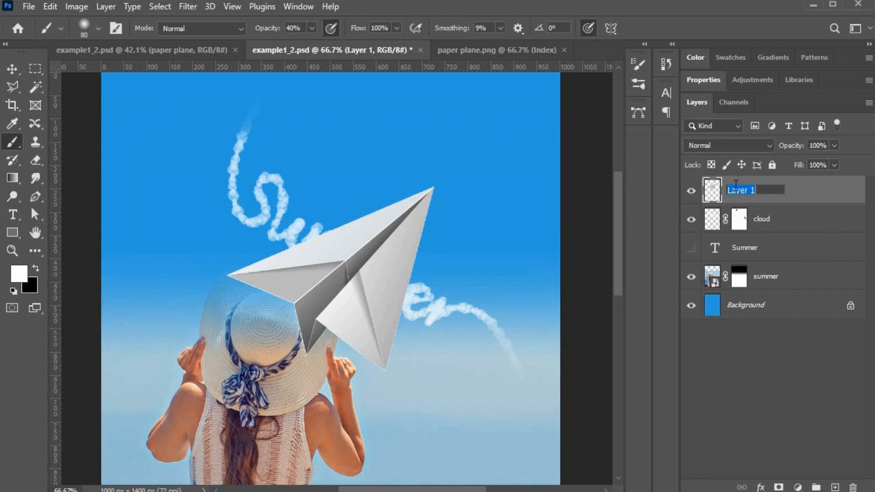
text(paper plane)
key(Return)
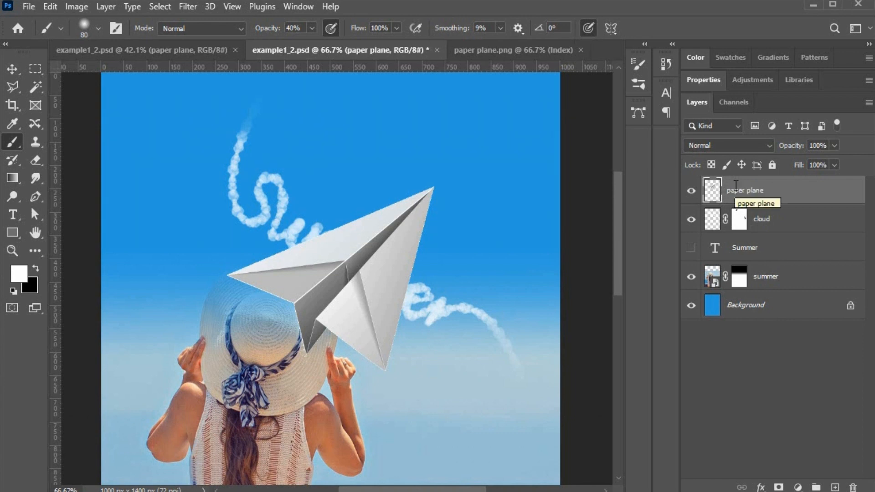
key(ctrl+t)
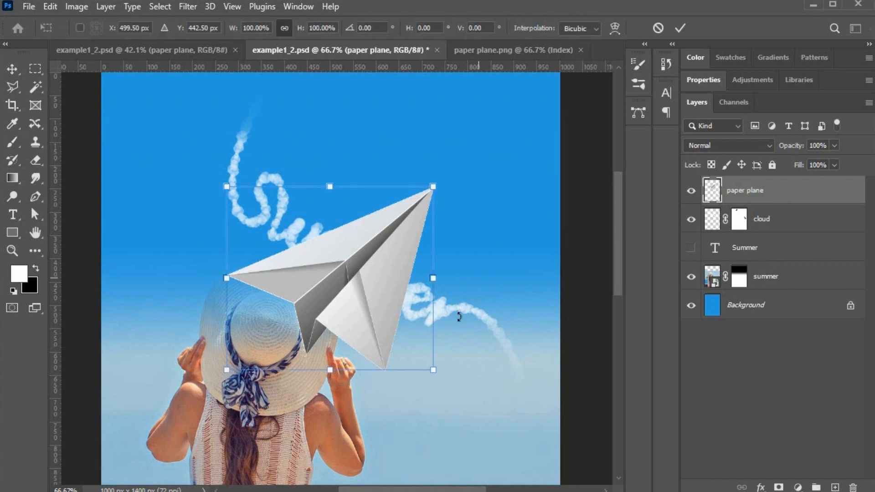
key(Return)
key(b)
Step: Convert the paper plane layer to a smart object and scale it proportionally to 14.87%
right_click(785, 197)
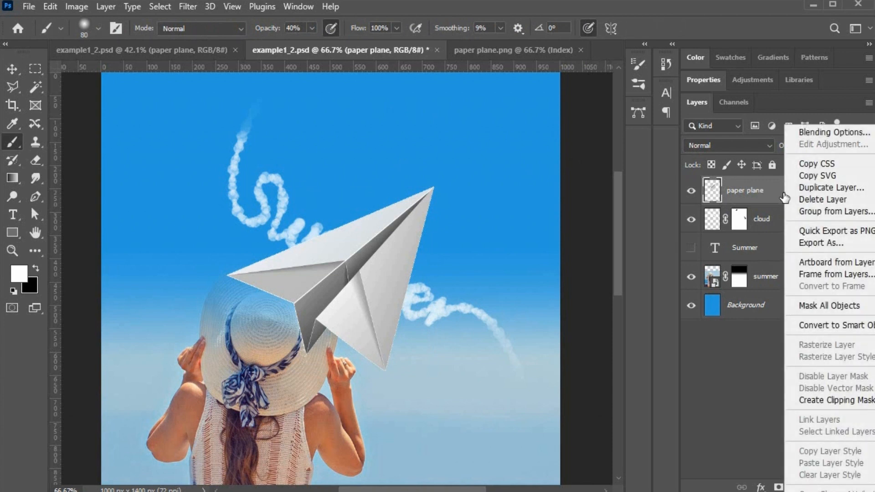
click(843, 325)
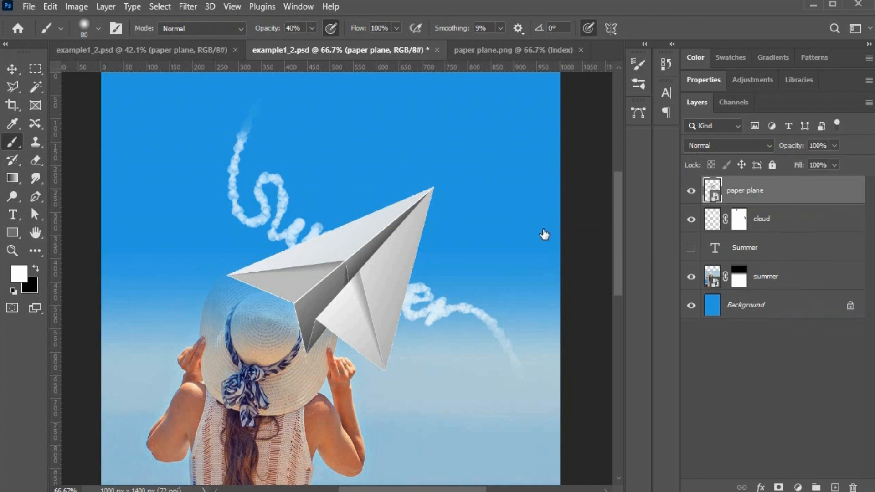
key(ctrl+t)
drag(433, 370, 258, 213)
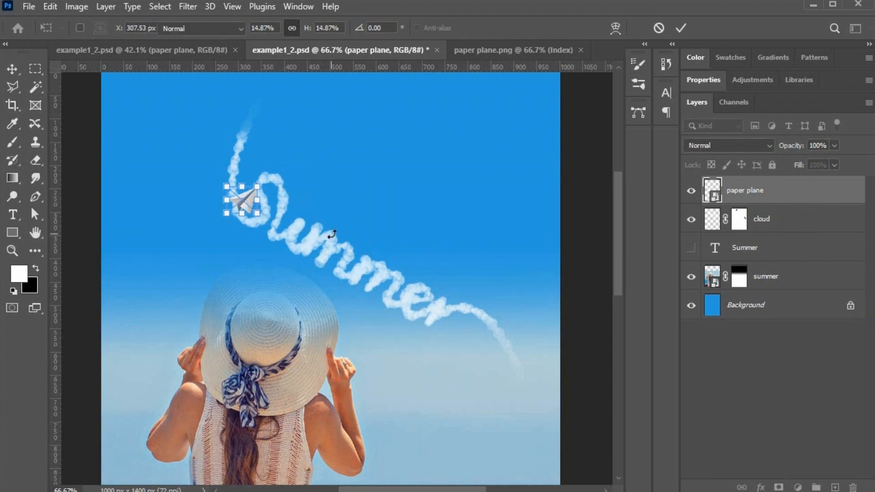
key(Return)
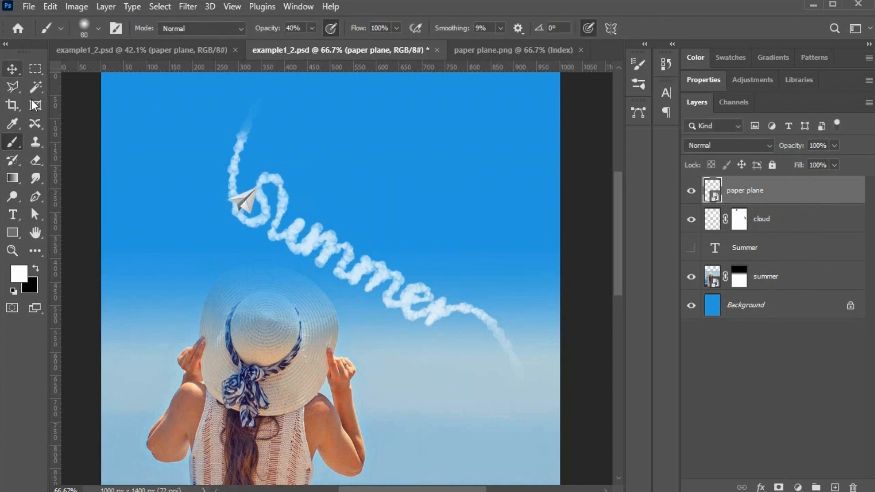
Step: Move the paper plane to the upper end of the cloud trail and nudge it right and down to align with the trail
click(12, 69)
drag(255, 178, 259, 89)
key(Right)
key(Right)
key(Right)
key(Right)
key(Right)
key(Right)
key(Right)
key(Right)
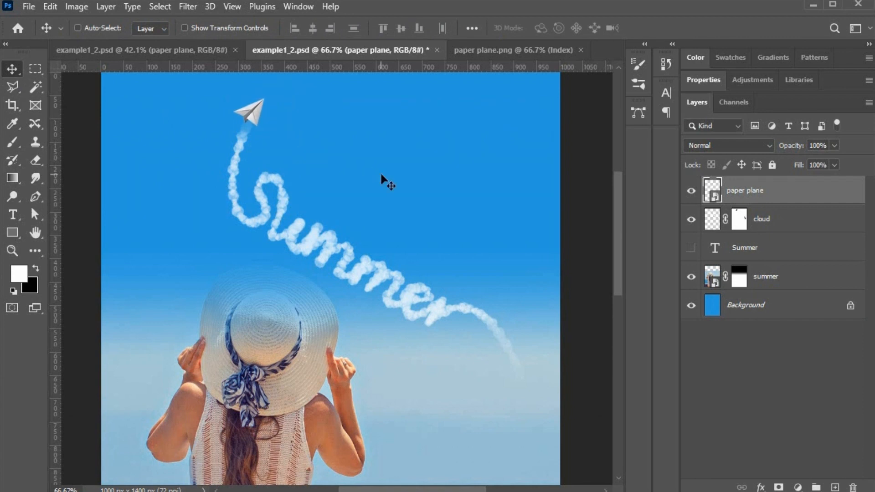
key(Down)
key(Down)
key(Down)
key(Down)
key(Down)
key(Down)
key(Down)
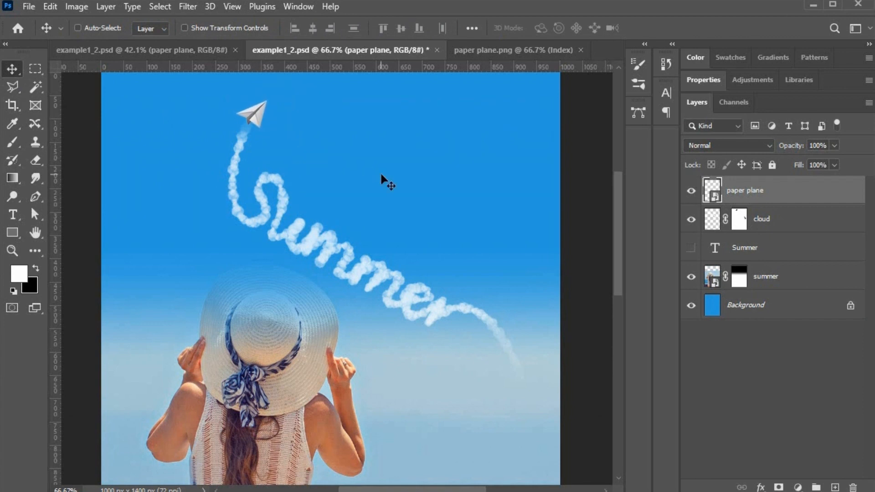
Step: Try the Lighten blend mode on the paper plane layer, and settle on Screen
click(728, 145)
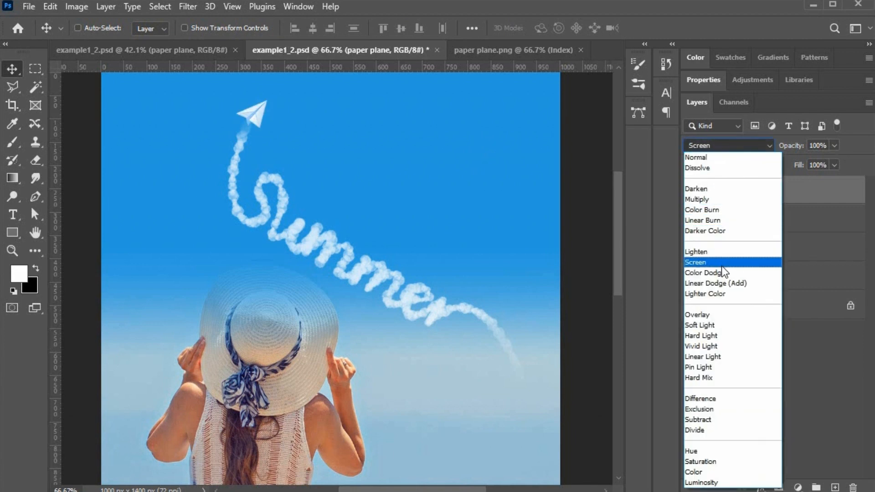
click(722, 252)
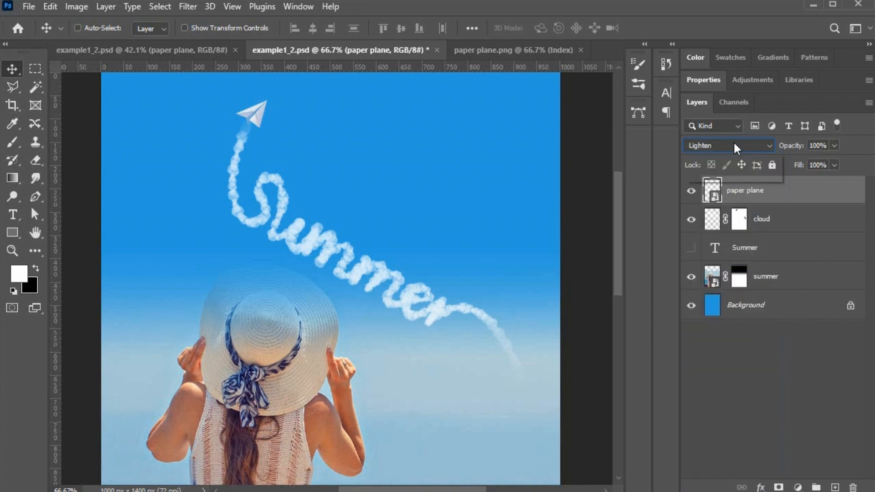
click(735, 144)
click(725, 264)
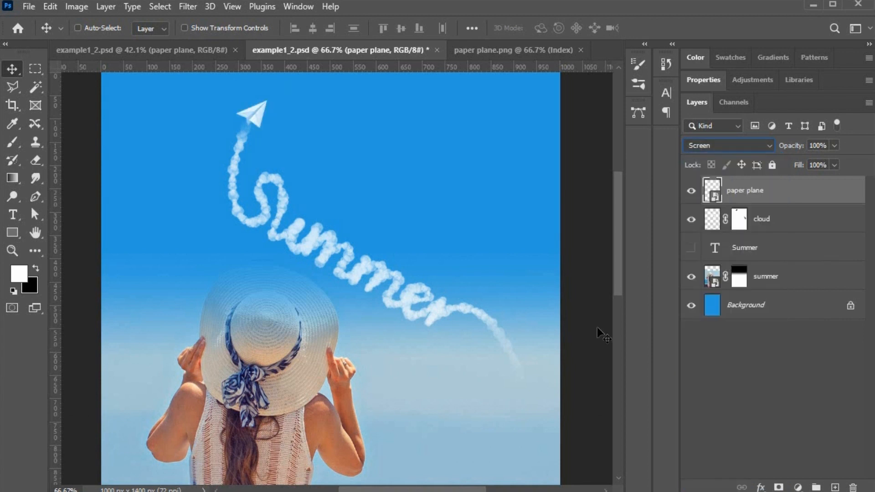